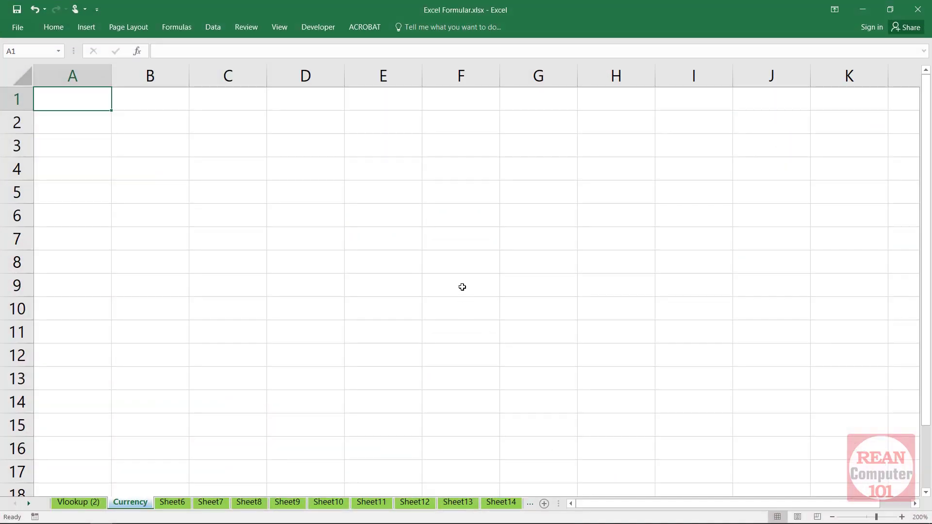
# - Switch to the empty Currency sheet in Excel Formular.xlsx
pyautogui.click(470, 281)
pyautogui.click(593, 237)
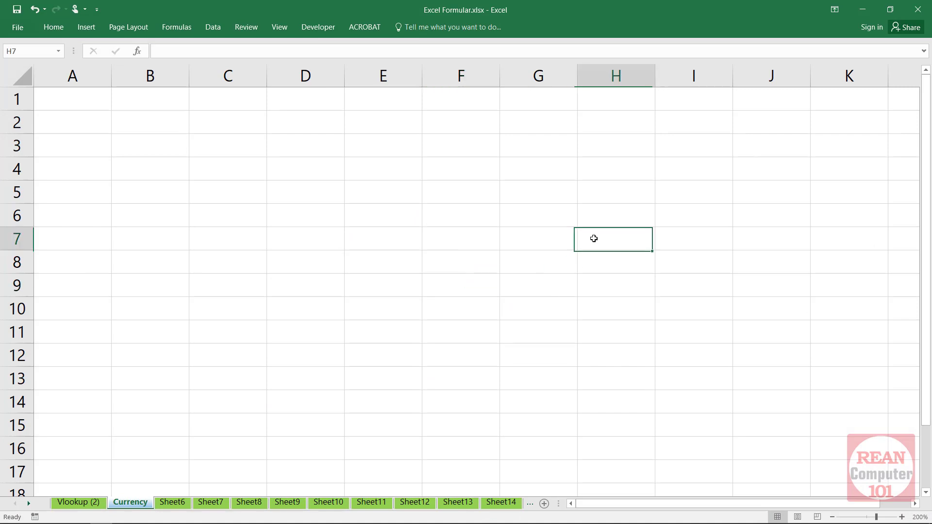
pyautogui.click(193, 206)
pyautogui.click(85, 102)
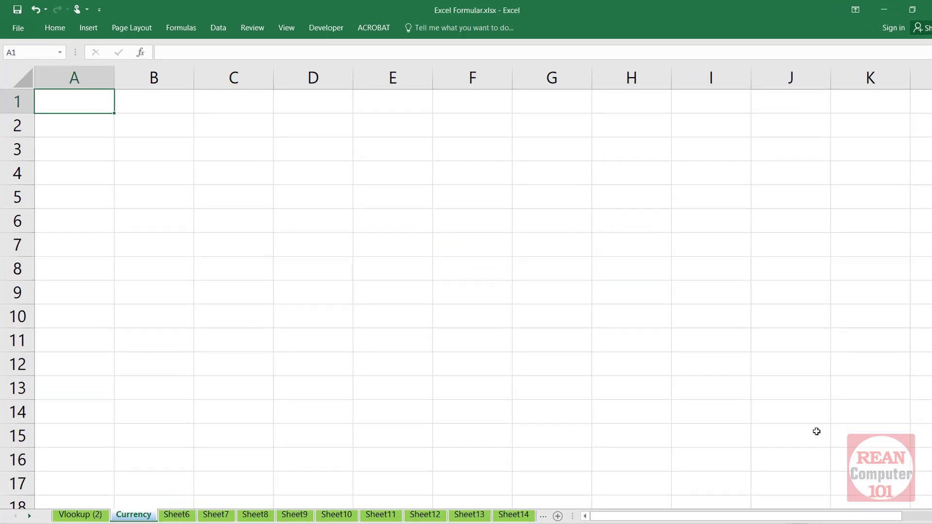
pyautogui.scroll(1, 676, 412)
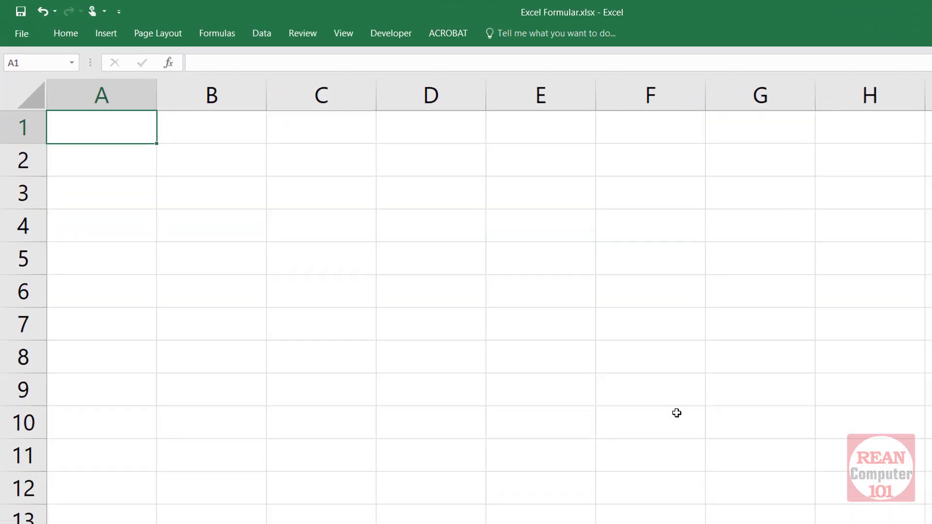
pyautogui.click(82, 178)
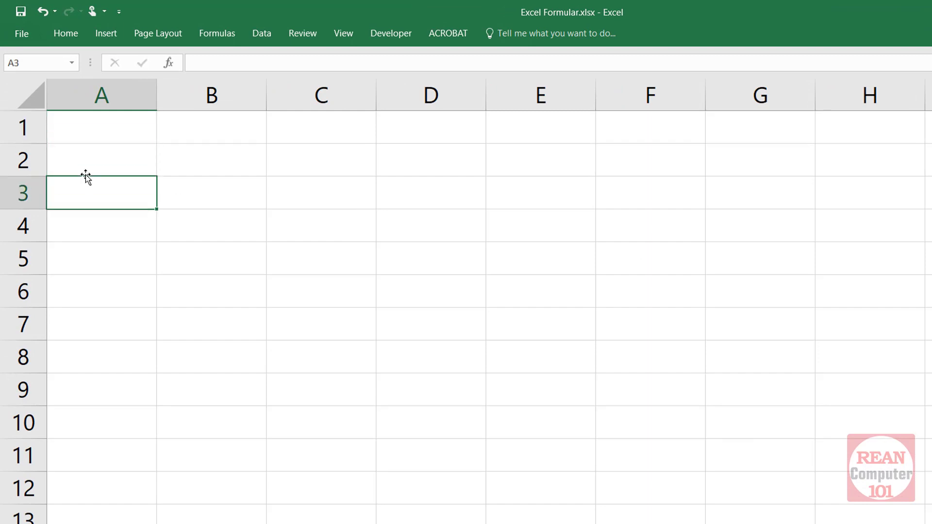
pyautogui.click(97, 126)
pyautogui.click(116, 184)
pyautogui.click(122, 138)
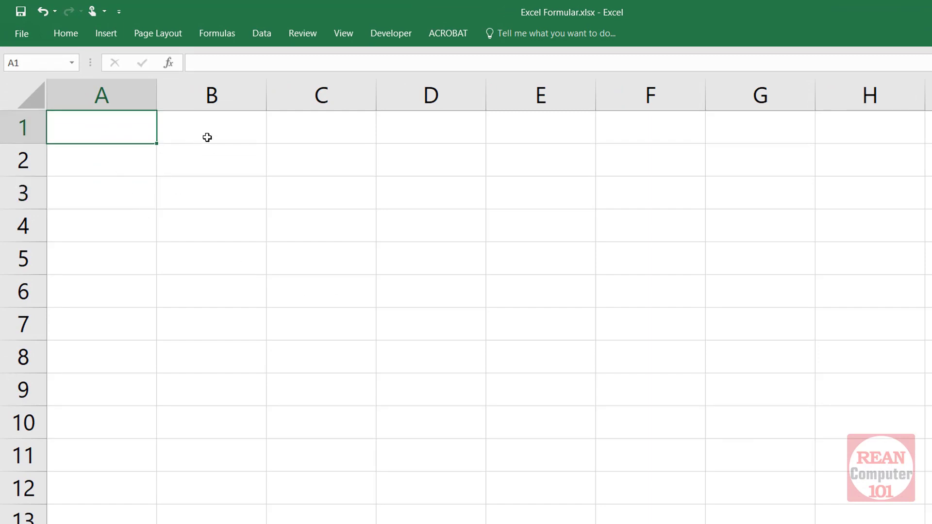
# - Enter the heading 'ប្រភេទទិន្នន័យ (Currency)' in A1, correcting typos, then reselect A1
pyautogui.write('ប្រ')
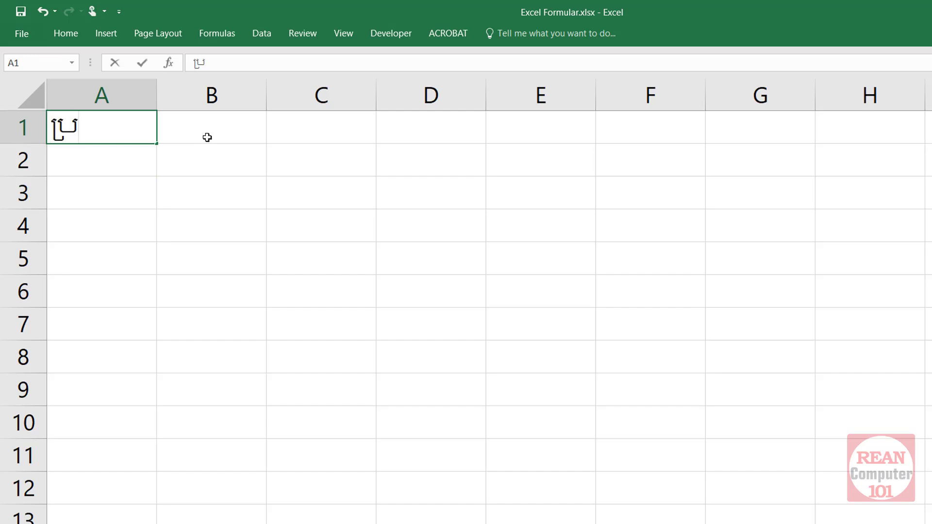
pyautogui.write('ភេទ')
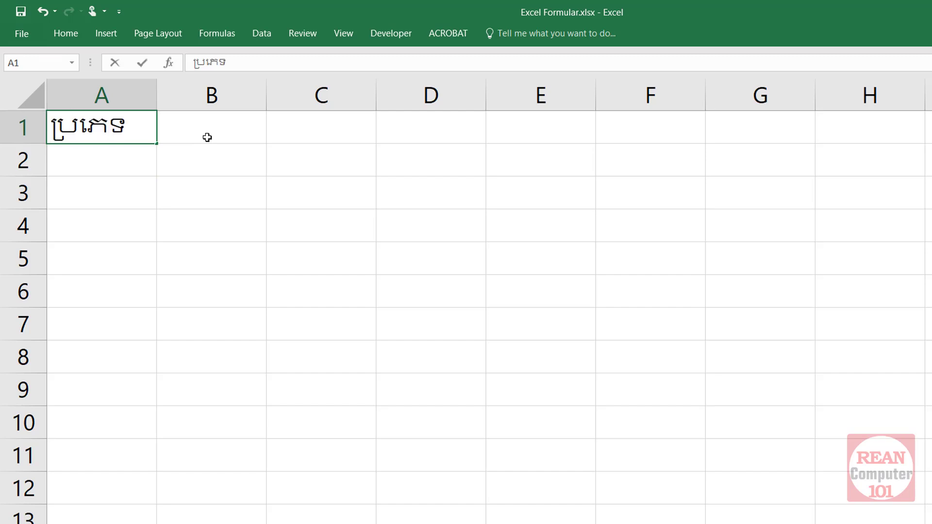
pyautogui.write('និន')
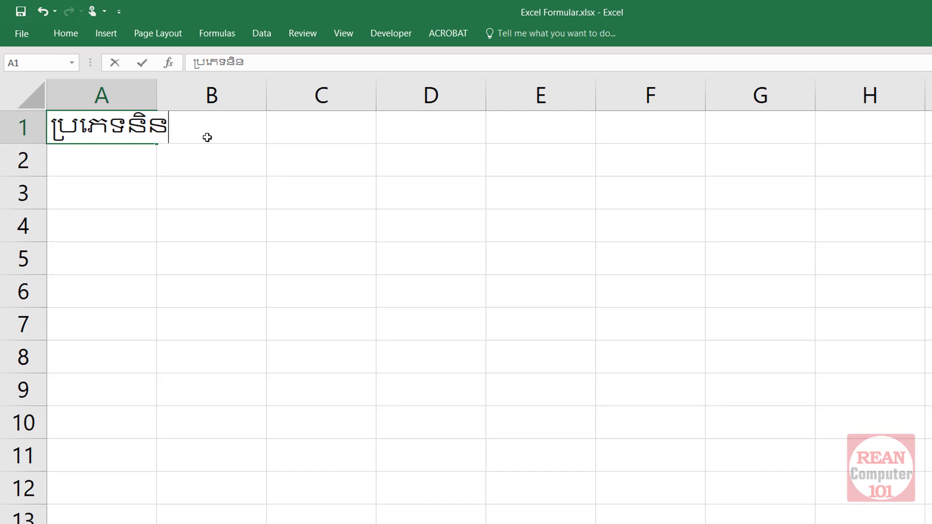
pyautogui.press('BackSpace')
pyautogui.press('BackSpace')
pyautogui.press('BackSpace')
pyautogui.press('BackSpace')
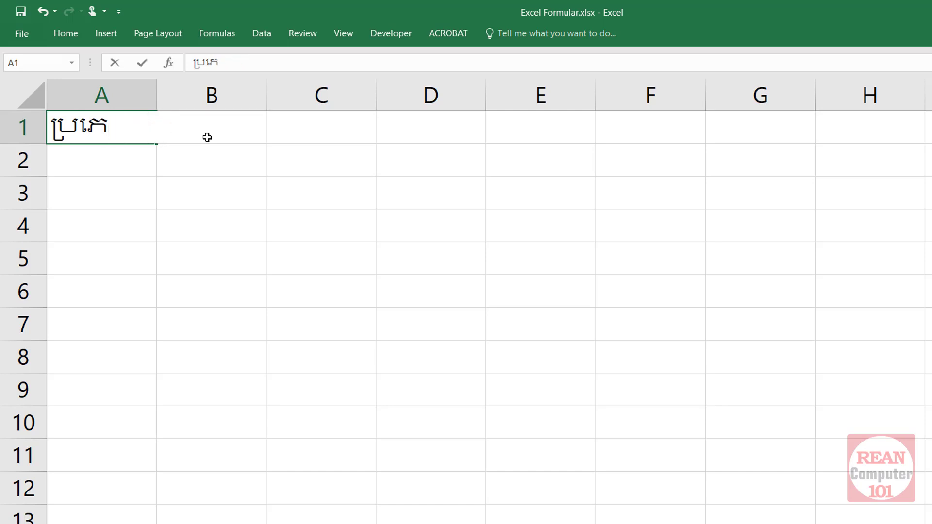
pyautogui.write('ទន')
pyautogui.press('BackSpace')
pyautogui.press('BackSpace')
pyautogui.write('ទទ')
pyautogui.write('ិន្ន')
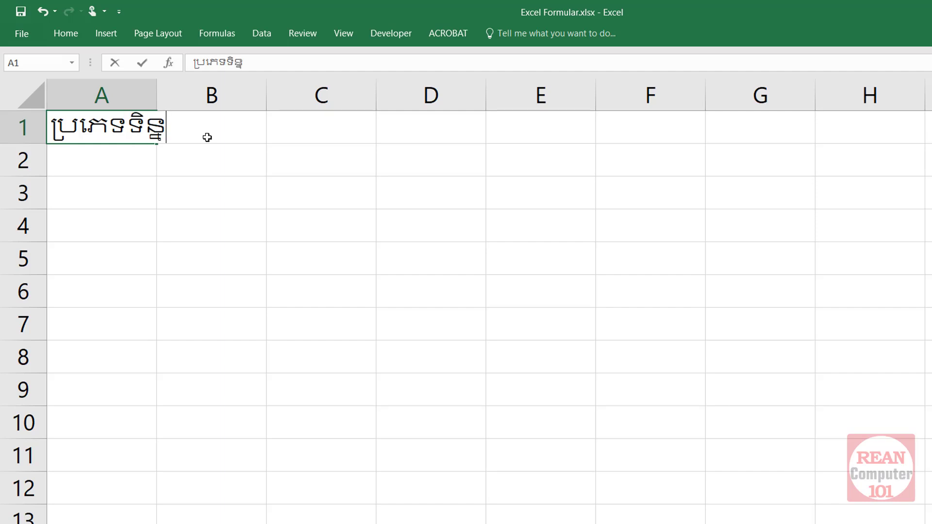
pyautogui.write('ន័យ')
pyautogui.press('BackSpace')
pyautogui.write('យ')
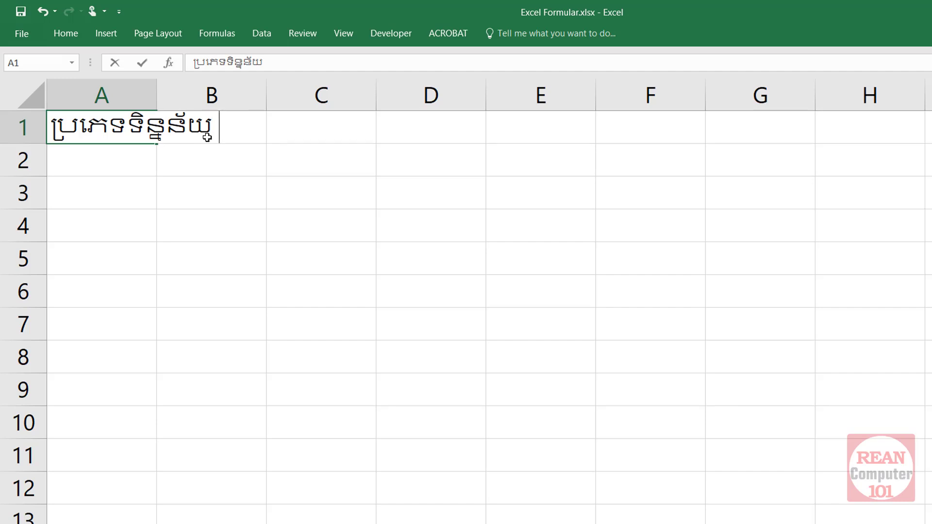
pyautogui.write(' (C')
pyautogui.write('urren')
pyautogui.press('BackSpace')
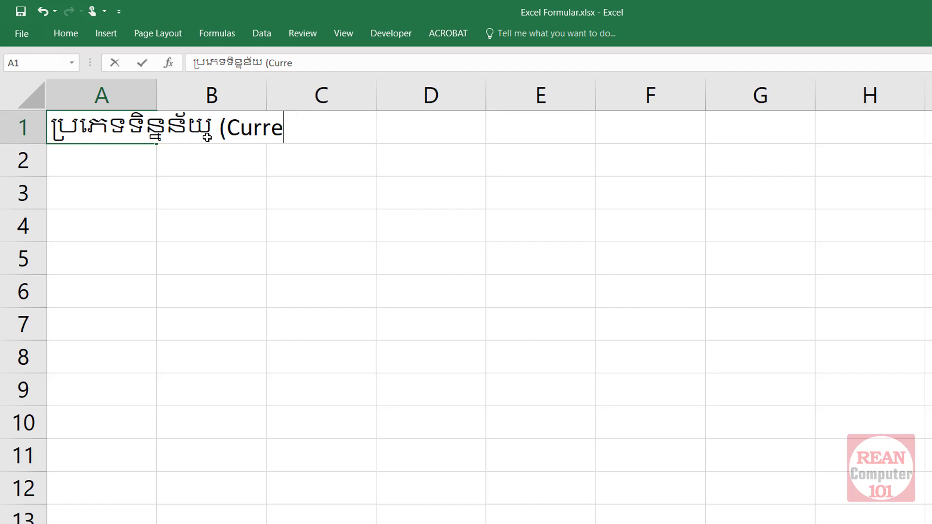
pyautogui.write('ncy')
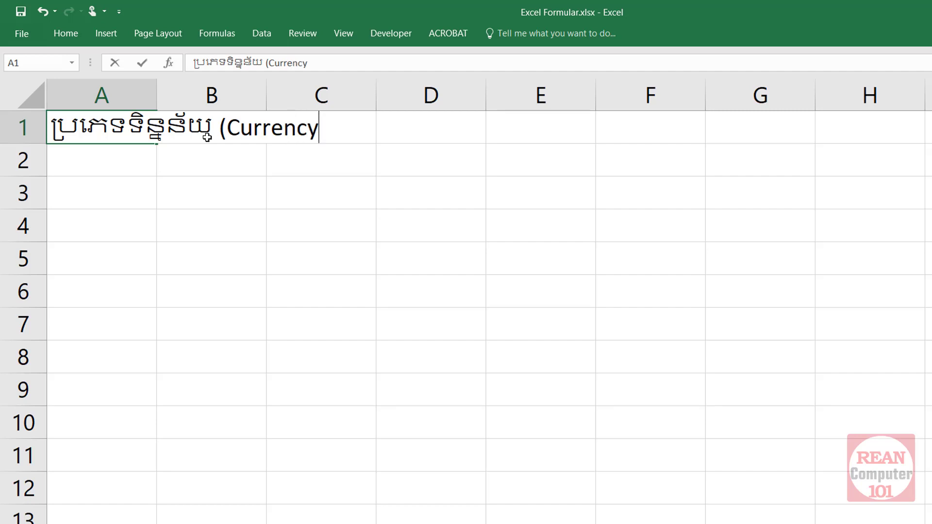
pyautogui.write(')')
pyautogui.click(77, 265)
pyautogui.click(101, 129)
pyautogui.click(66, 35)
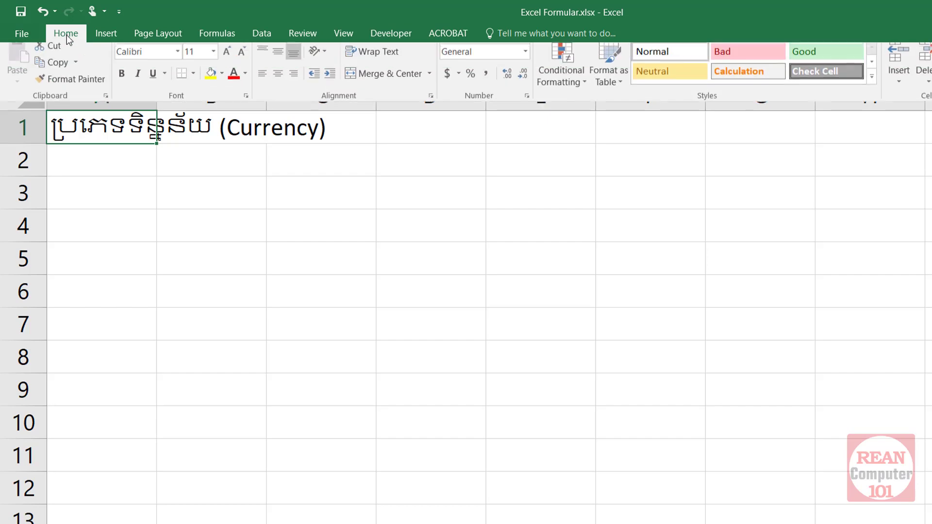
# - Set the A1 title's font to AKbalthom Freehand from the Font name list
pyautogui.click(177, 59)
pyautogui.scroll(-1, 194, 301)
pyautogui.scroll(-5, 208, 340)
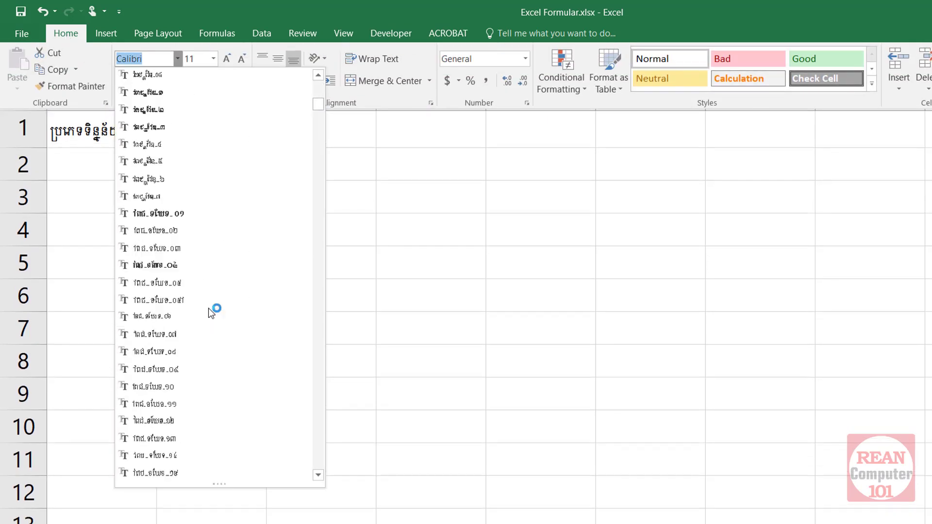
pyautogui.scroll(-5, 216, 306)
pyautogui.scroll(-1, 218, 300)
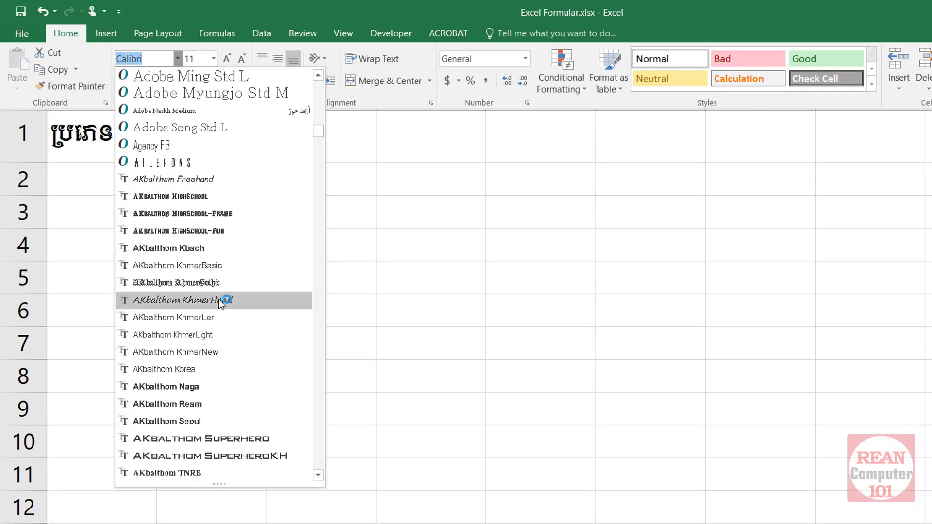
pyautogui.click(220, 185)
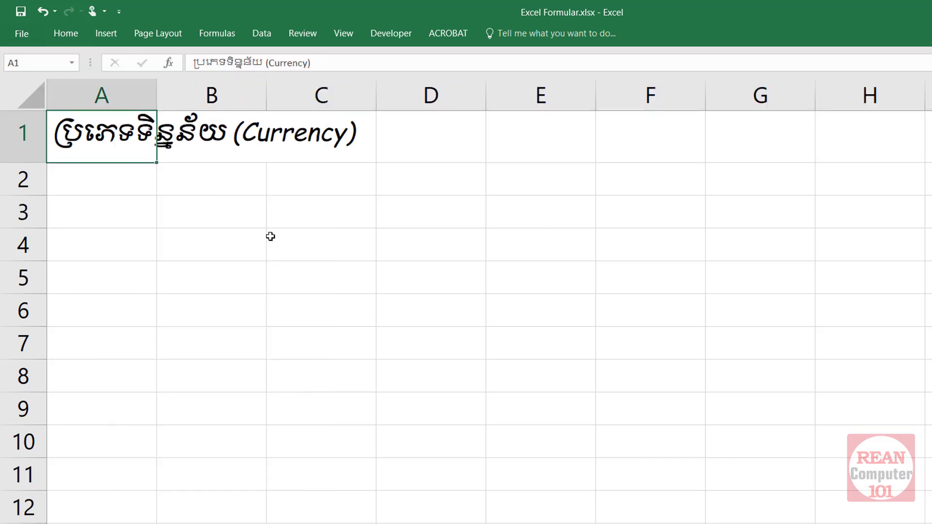
# - Click through several sheet cells, ending with A2 selected for the first value
pyautogui.click(266, 184)
pyautogui.click(226, 152)
pyautogui.click(104, 139)
pyautogui.click(209, 220)
pyautogui.click(128, 156)
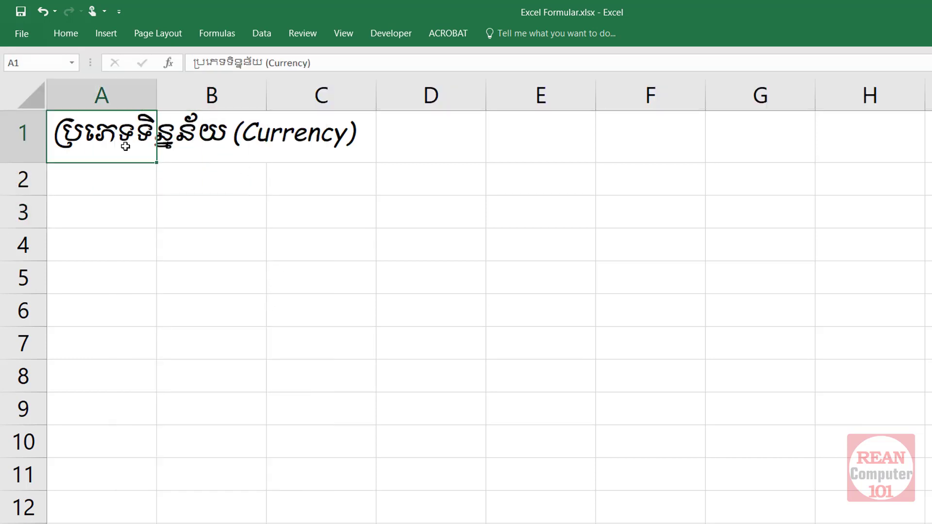
pyautogui.click(139, 219)
pyautogui.click(135, 186)
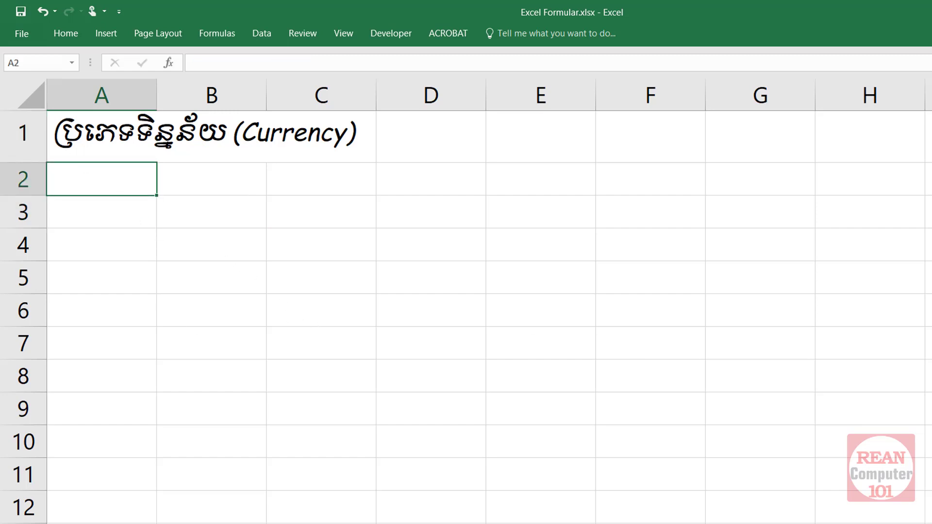
# - Select A2 and toggle the Home ribbon between collapsed and pinned-open views
pyautogui.scroll(1, 465, 291)
pyautogui.click(484, 403)
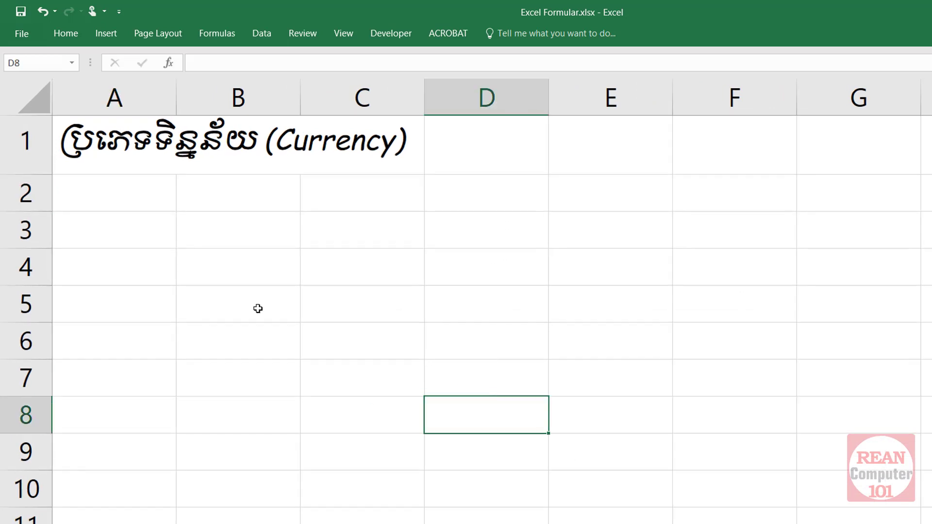
pyautogui.click(165, 188)
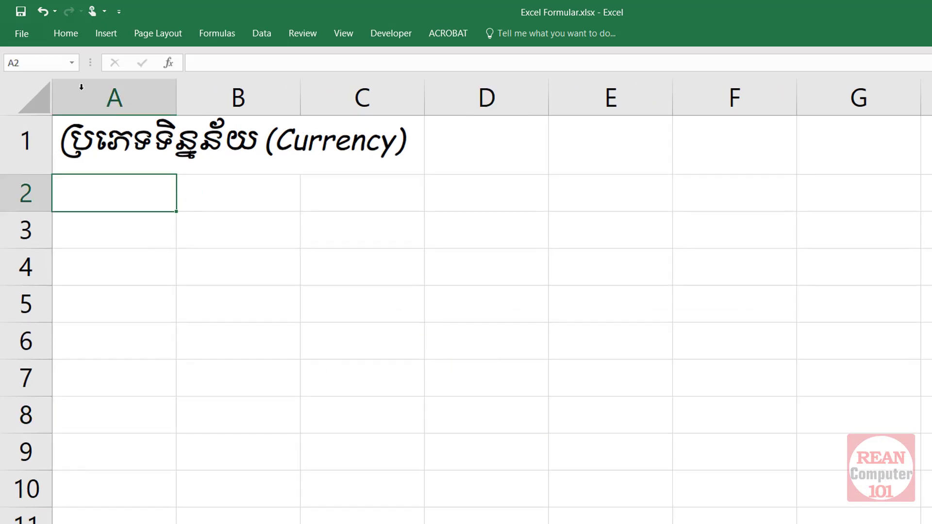
pyautogui.click(56, 38)
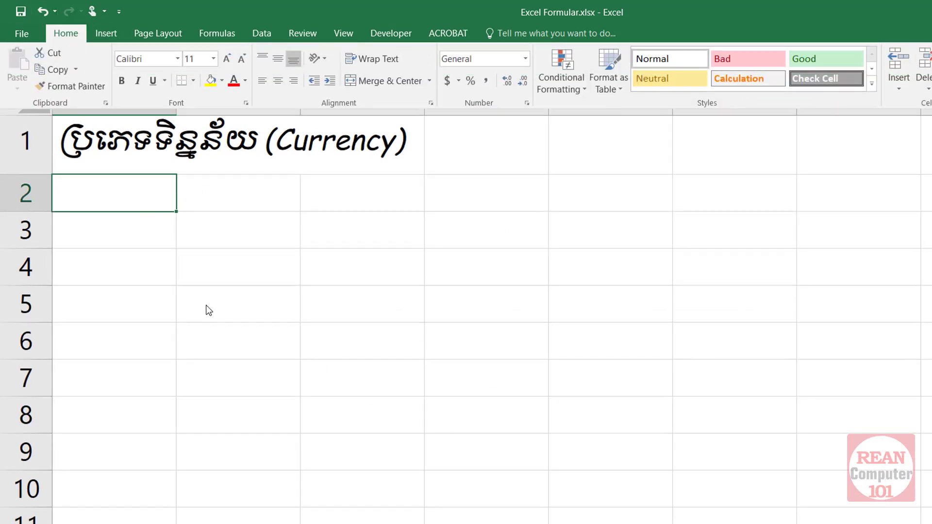
pyautogui.click(74, 39)
pyautogui.click(70, 39)
pyautogui.click(138, 188)
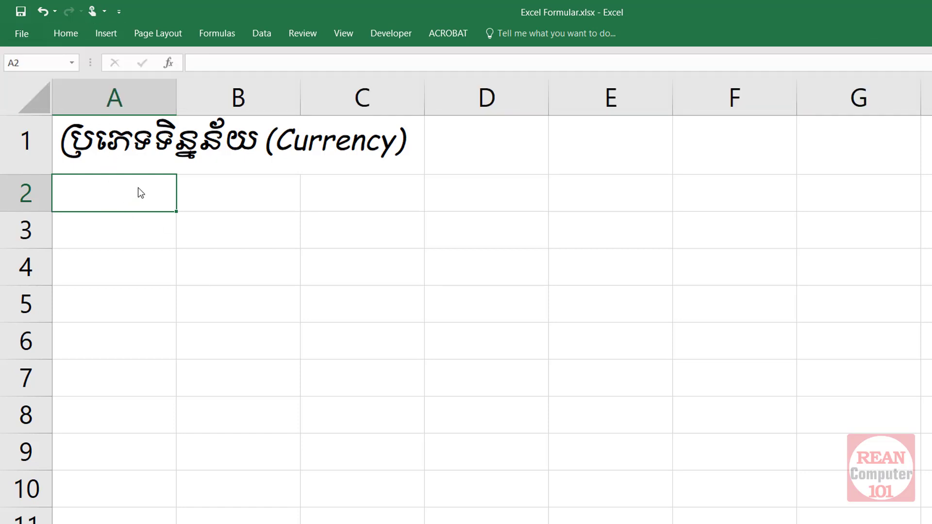
pyautogui.doubleClick(72, 34)
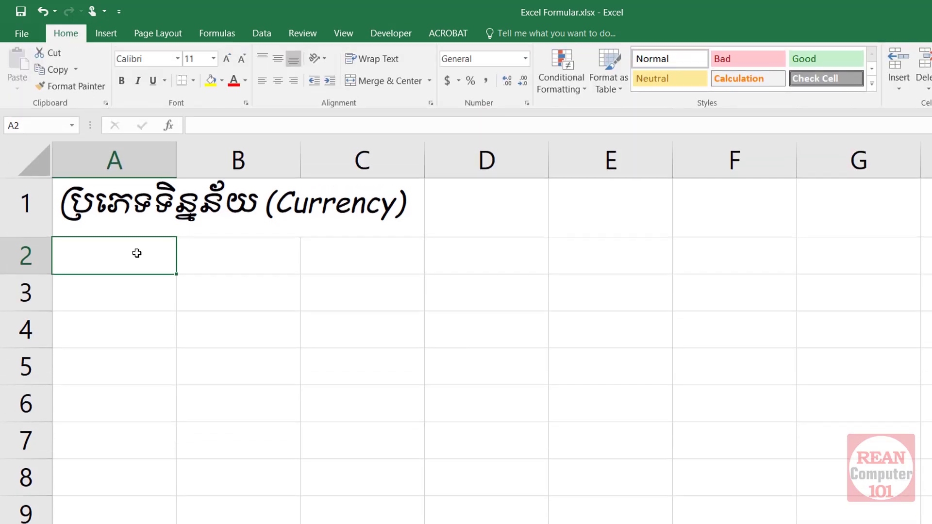
pyautogui.doubleClick(71, 35)
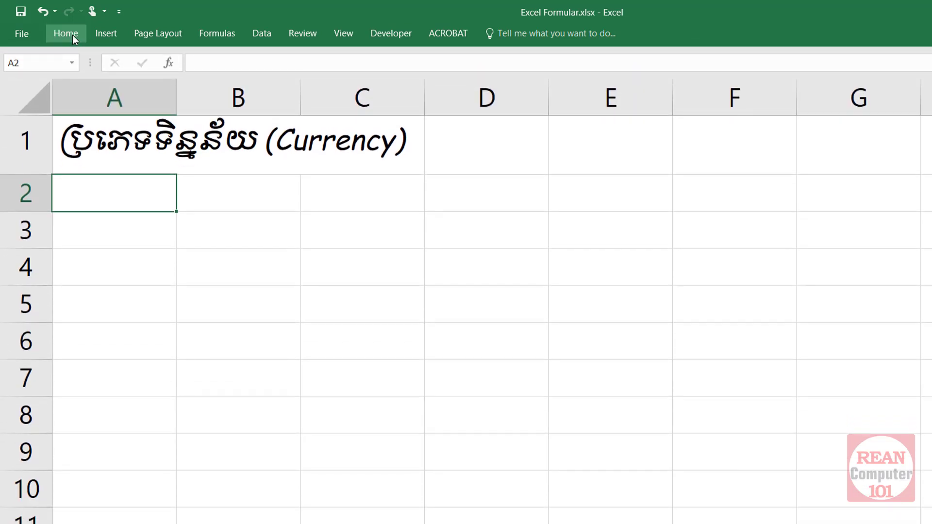
# - Browse the Insert tab commands and leave the ribbon pinned open
pyautogui.doubleClick(103, 30)
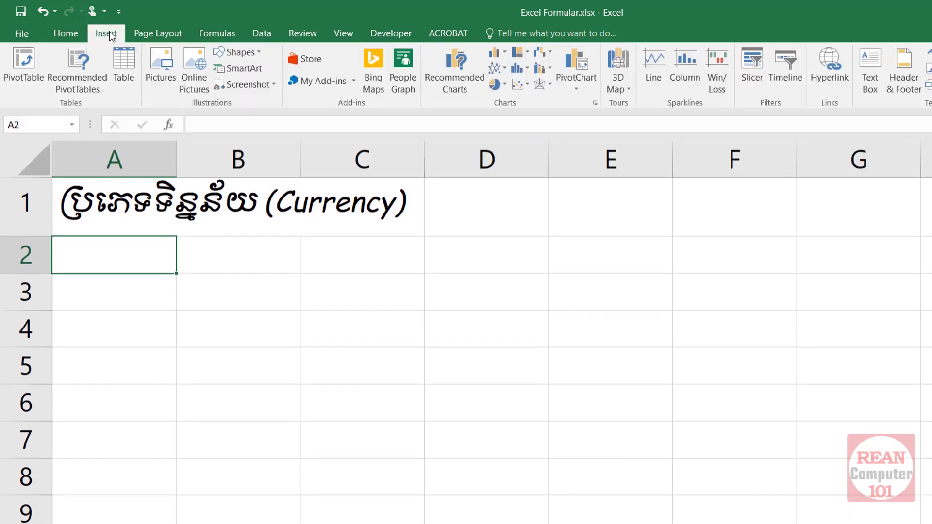
pyautogui.scroll(-1, 176, 41)
pyautogui.scroll(-1, 175, 39)
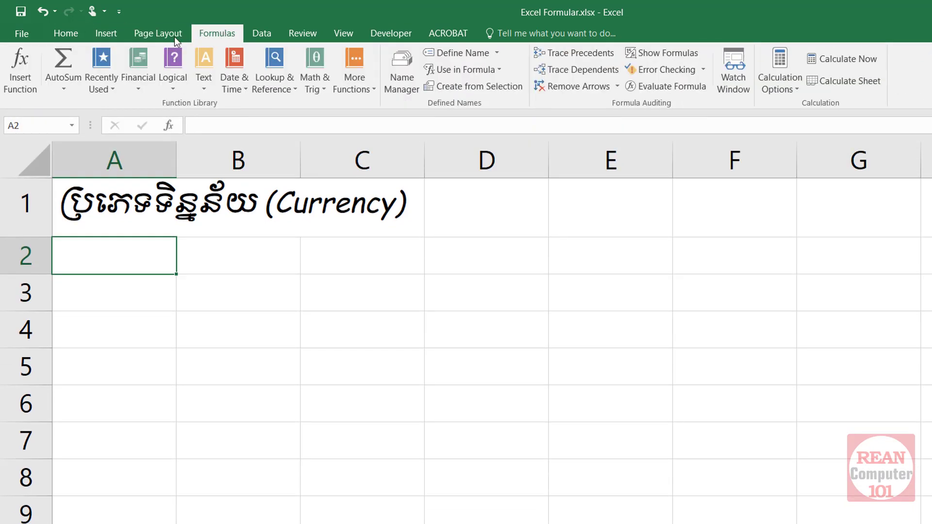
pyautogui.click(97, 40)
pyautogui.doubleClick(103, 33)
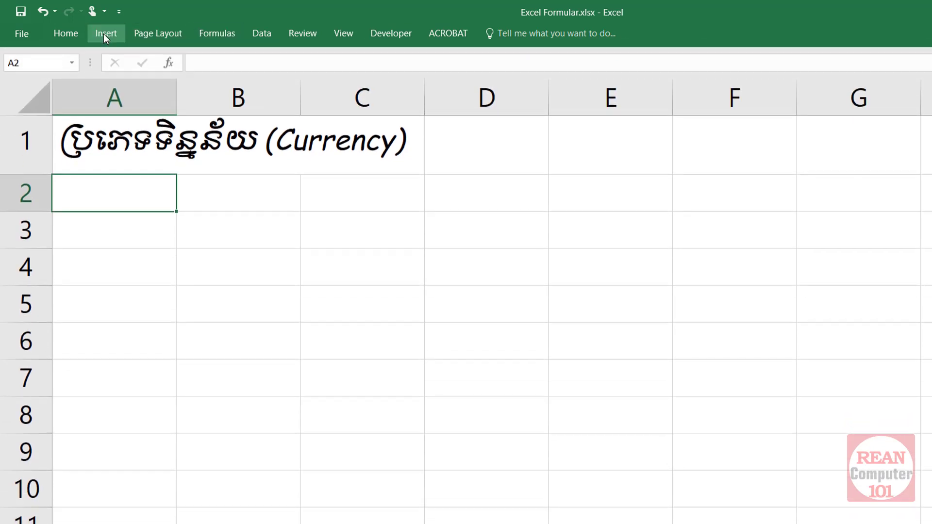
pyautogui.click(104, 34)
pyautogui.doubleClick(103, 34)
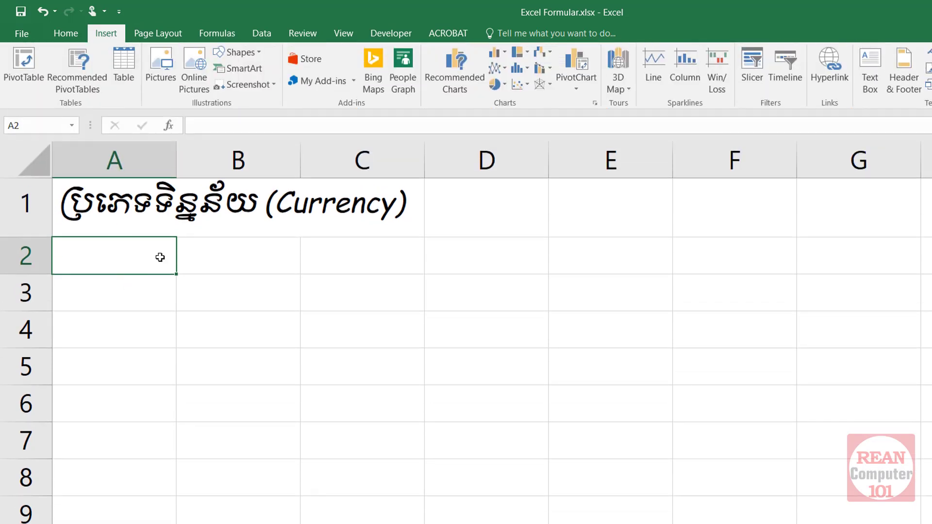
pyautogui.click(240, 254)
# - Back on Home with A2 selected, inspect the Number Format list without changing it
pyautogui.click(139, 267)
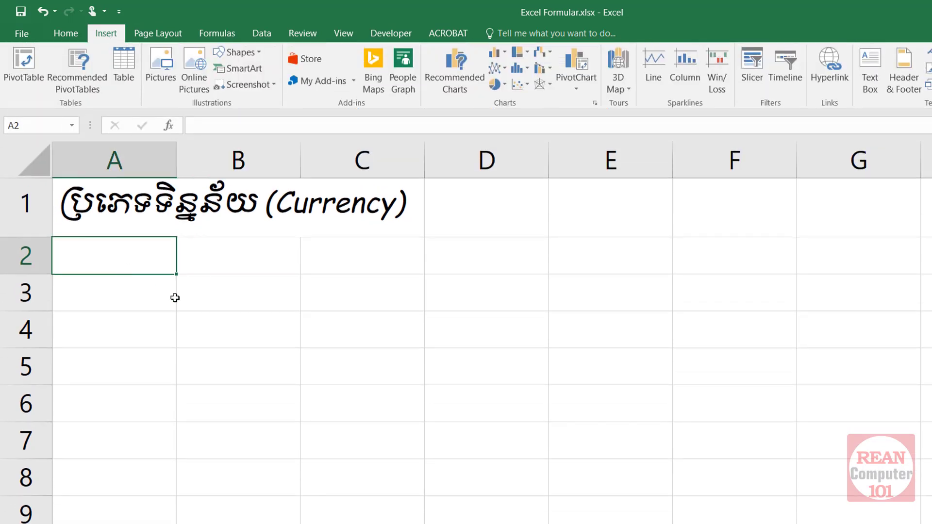
pyautogui.click(61, 32)
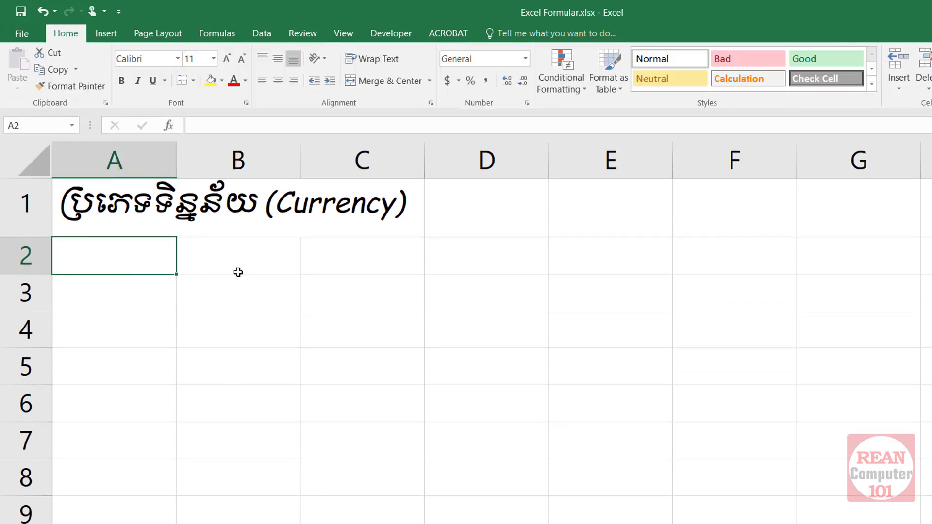
pyautogui.click(526, 58)
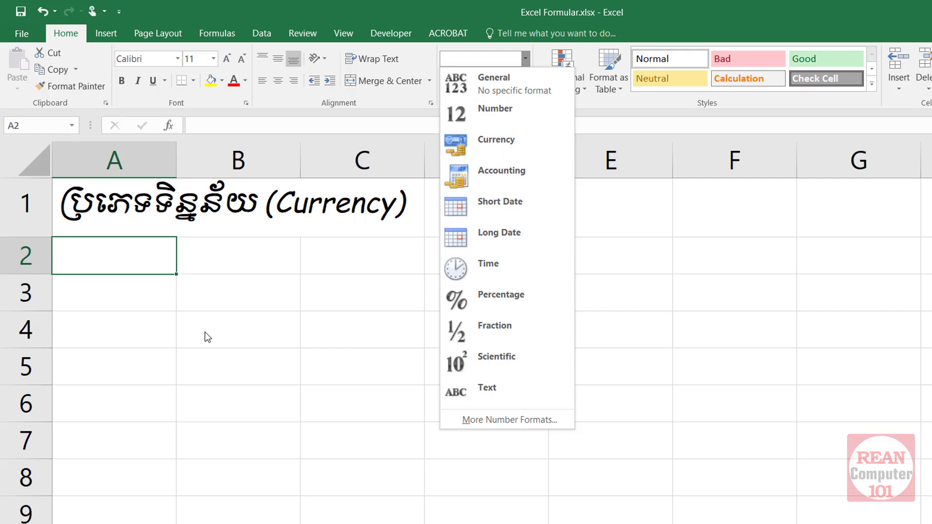
pyautogui.click(96, 270)
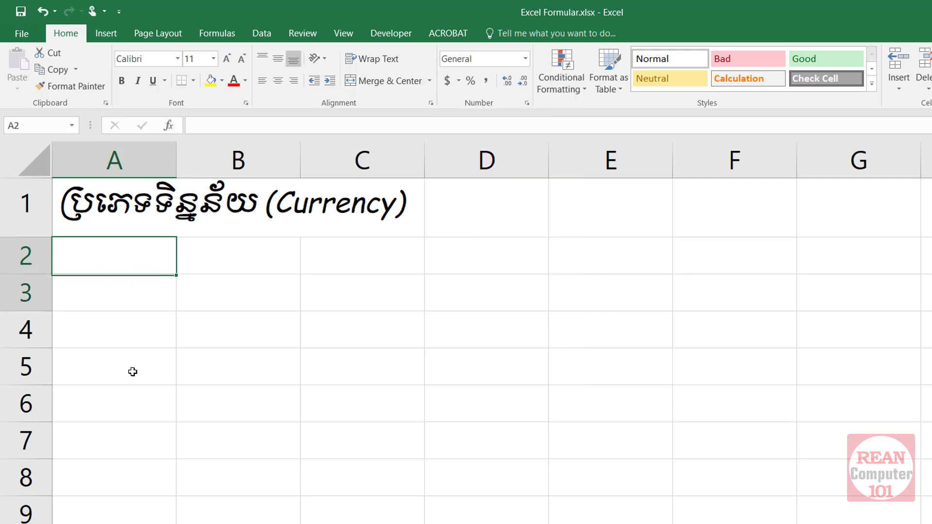
# - Select A2:A8 and choose Currency from the Number Format list
pyautogui.moveTo(143, 265); pyautogui.dragTo(125, 491)
pyautogui.click(124, 248)
pyautogui.moveTo(123, 244); pyautogui.dragTo(125, 484)
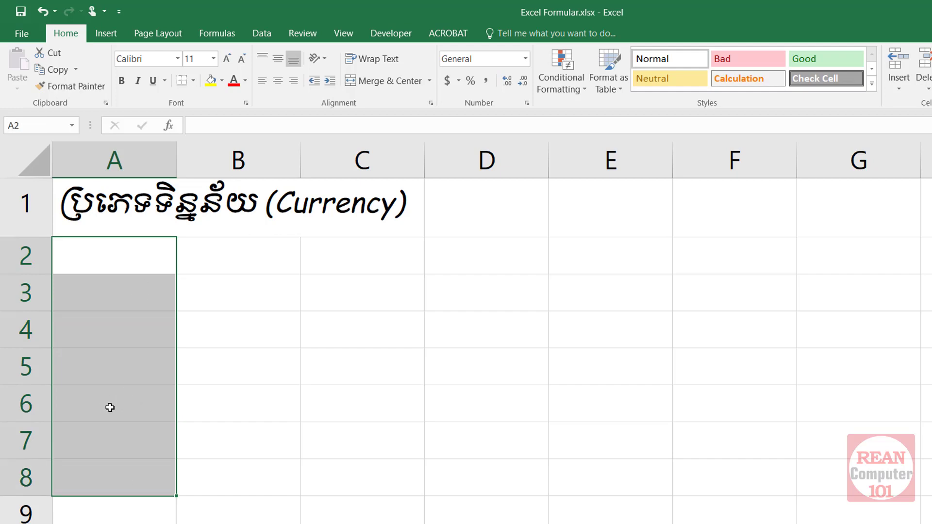
pyautogui.moveTo(115, 246); pyautogui.dragTo(121, 486)
pyautogui.click(525, 60)
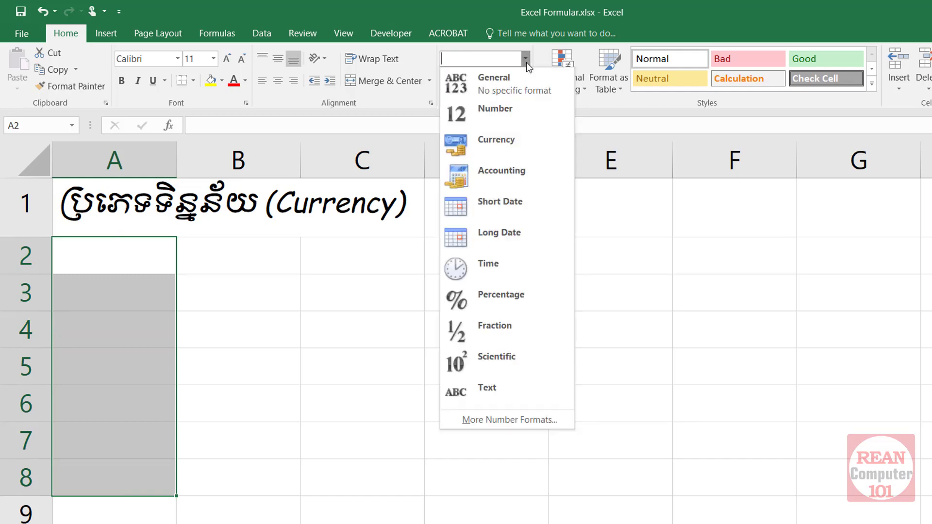
pyautogui.click(509, 141)
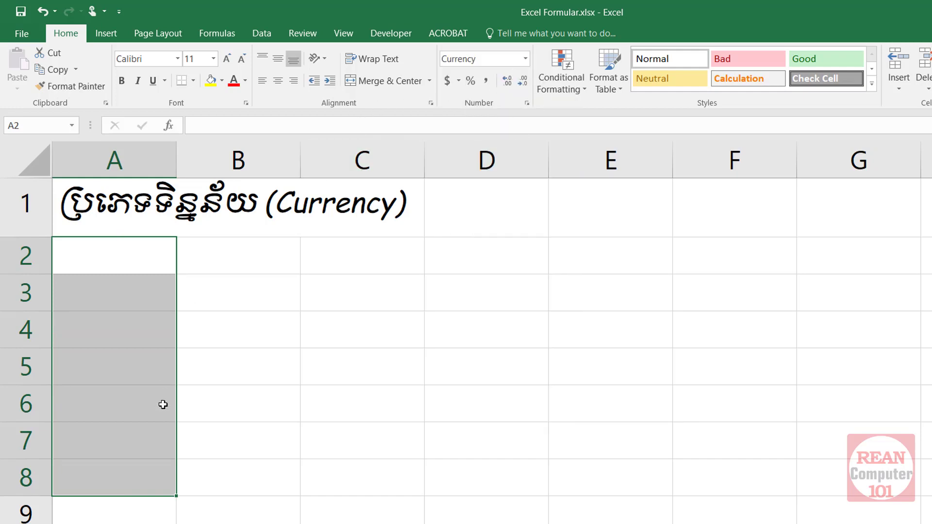
pyautogui.click(121, 264)
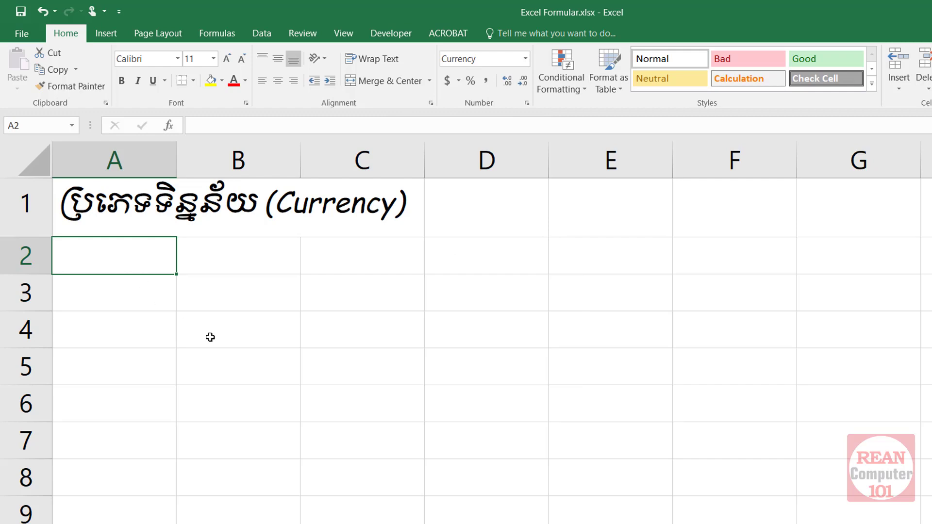
# - Enter 100, 300, 123, 9, 30 and 20,000 down cells A2 to A7
pyautogui.write('100')
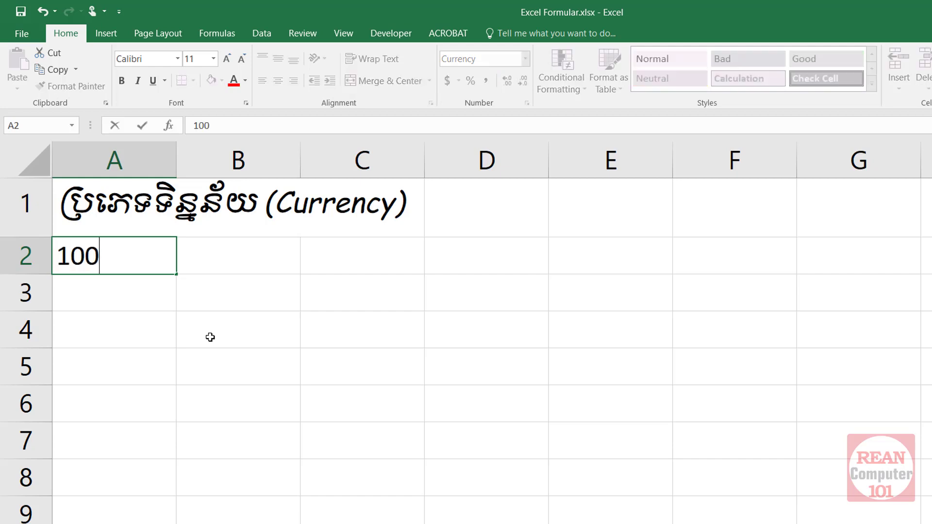
pyautogui.press('Return')
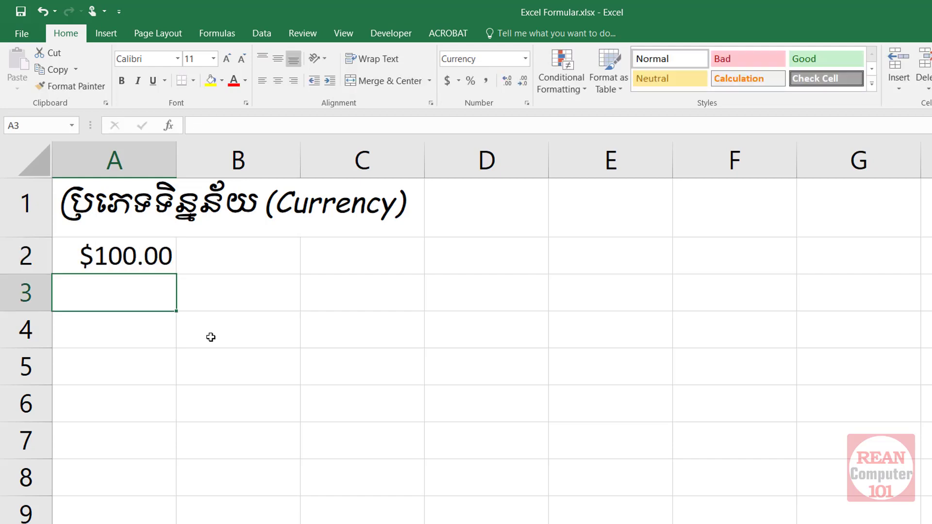
pyautogui.write('300')
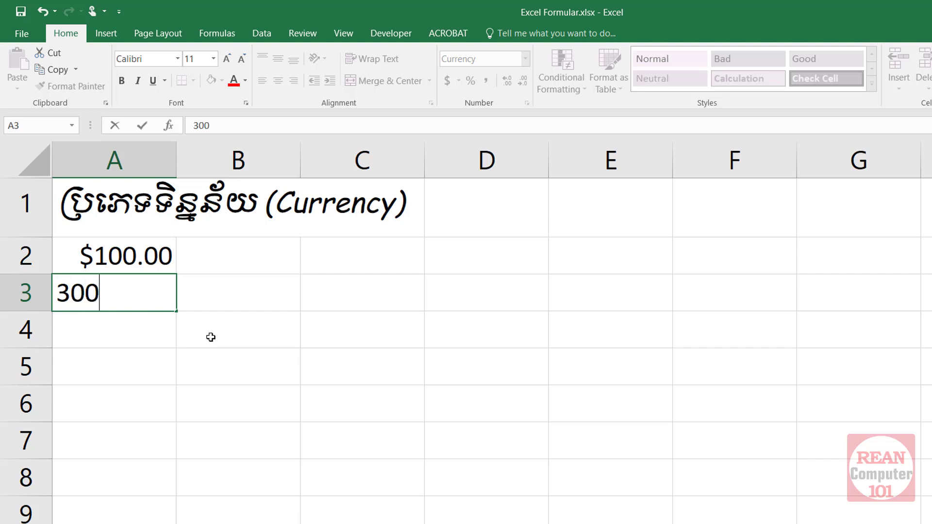
pyautogui.press('Return')
pyautogui.write('12')
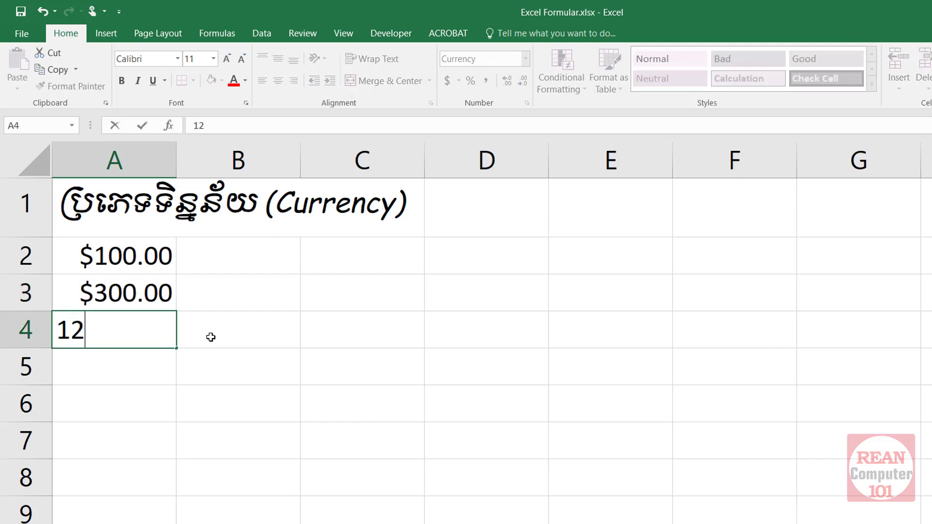
pyautogui.write('3')
pyautogui.press('Return')
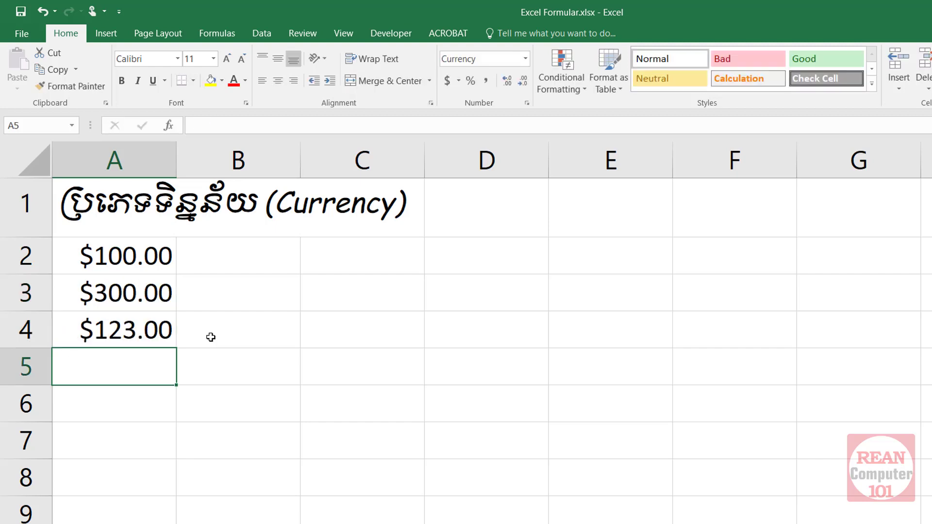
pyautogui.write('9')
pyautogui.press('Return')
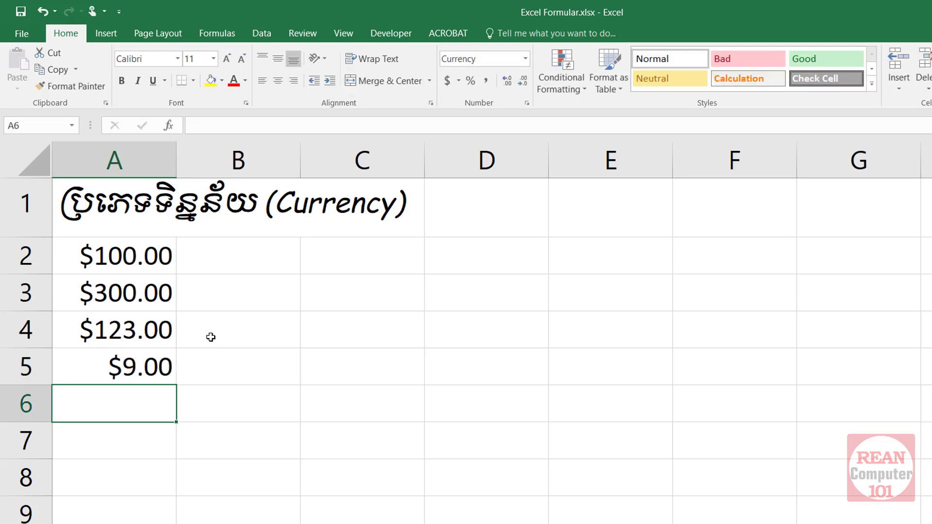
pyautogui.write('30')
pyautogui.press('Return')
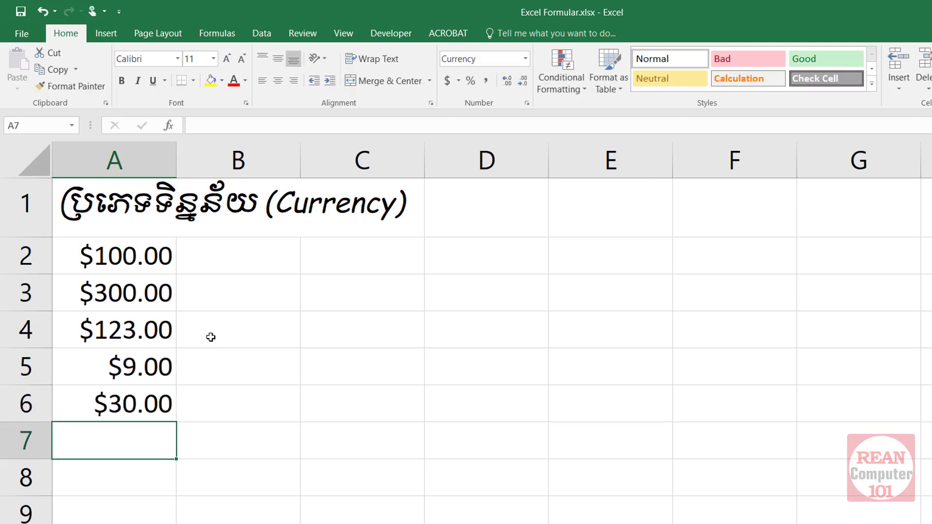
pyautogui.write('20,00')
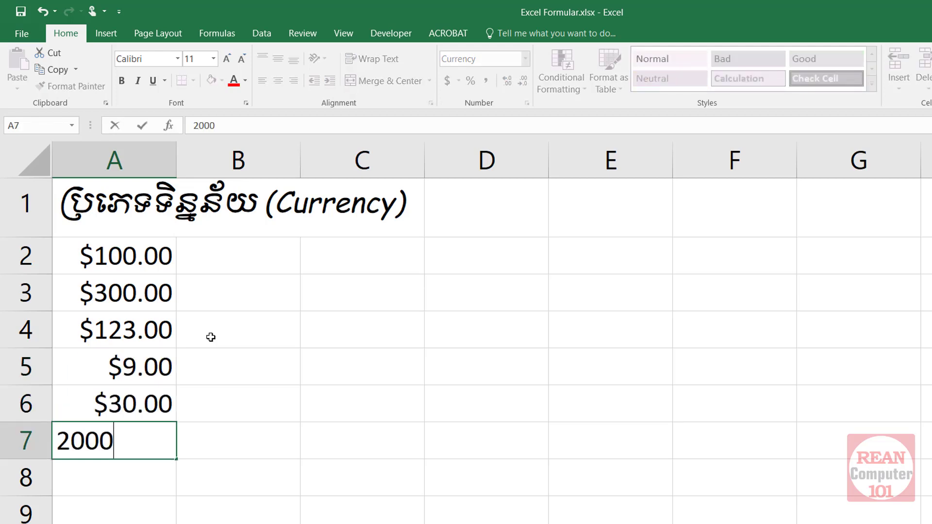
pyautogui.write('0')
pyautogui.press('Return')
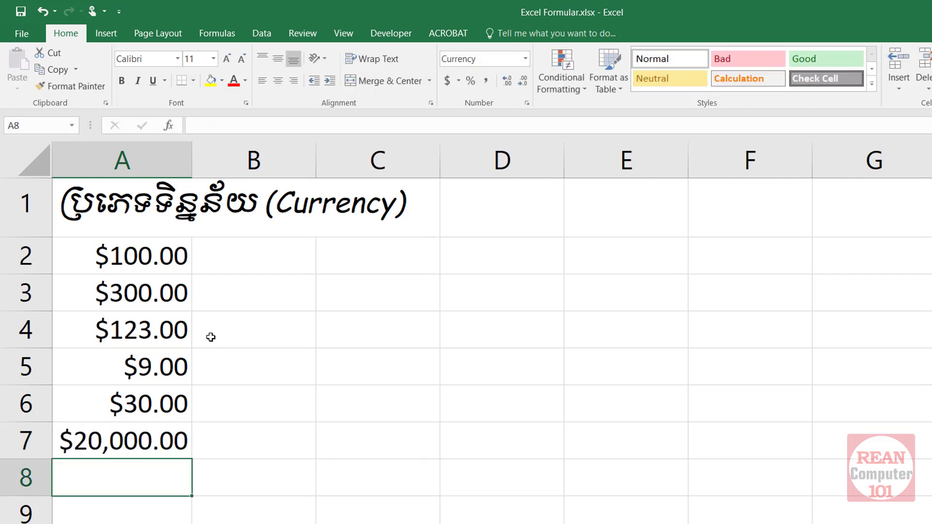
pyautogui.moveTo(155, 257); pyautogui.dragTo(145, 451)
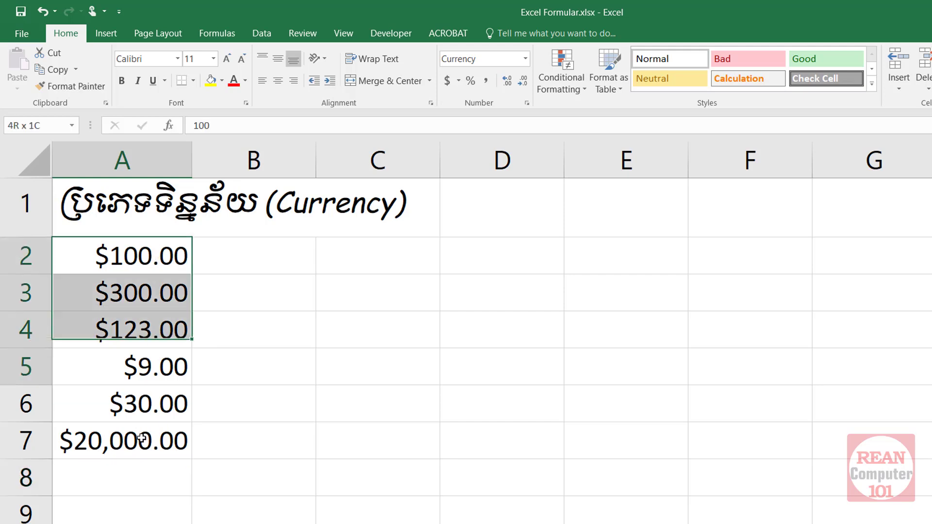
pyautogui.click(158, 292)
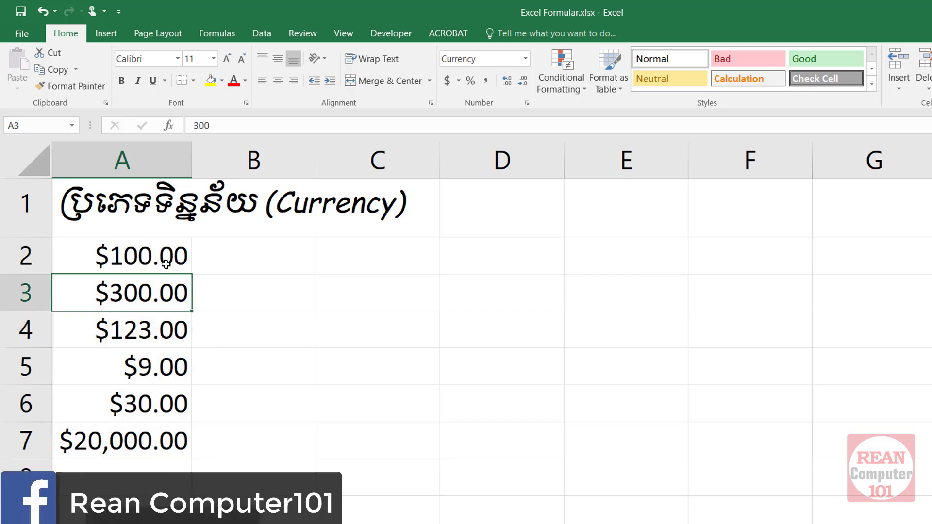
pyautogui.click(163, 257)
pyautogui.moveTo(163, 258); pyautogui.dragTo(168, 435)
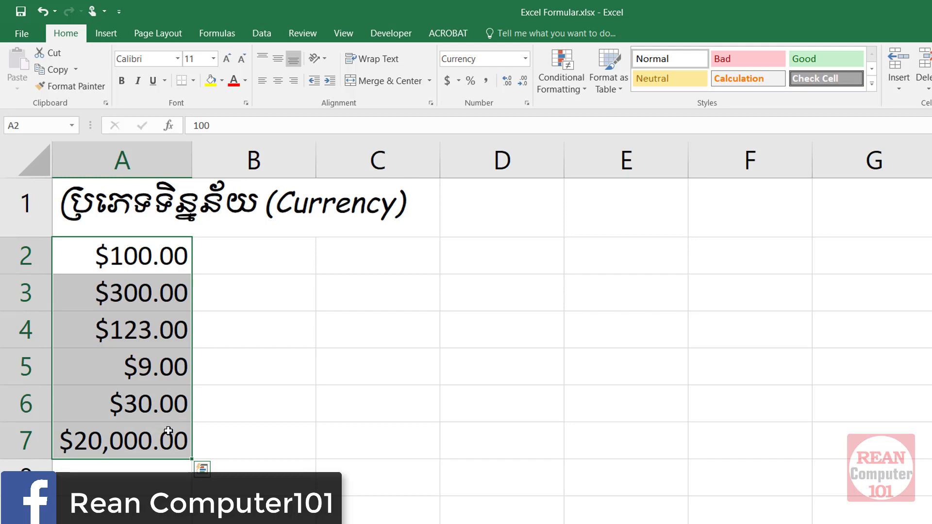
pyautogui.click(523, 83)
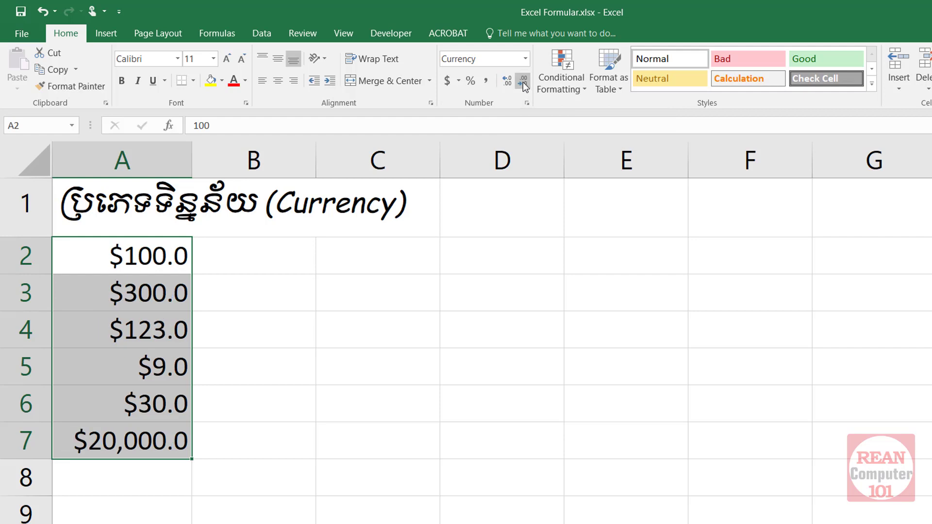
pyautogui.click(523, 83)
pyautogui.click(508, 83)
pyautogui.click(507, 83)
pyautogui.click(522, 83)
pyautogui.click(522, 83)
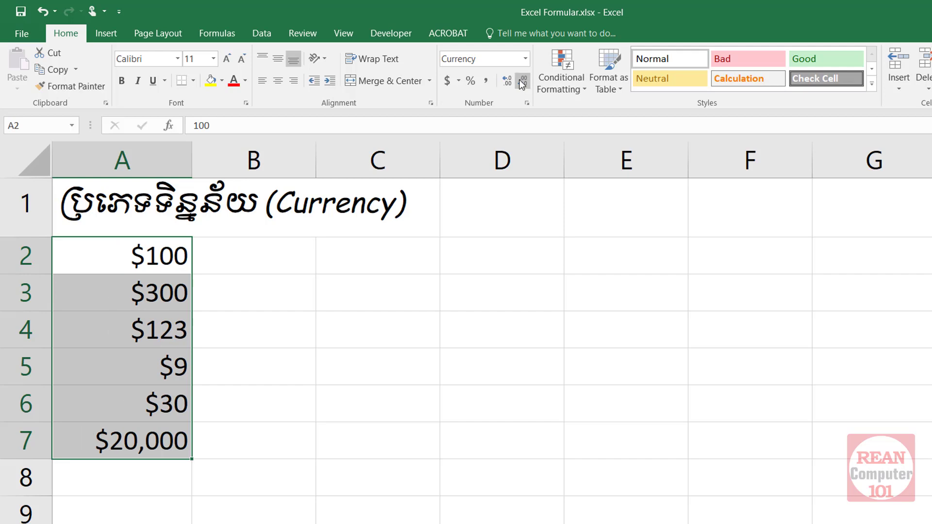
pyautogui.click(507, 84)
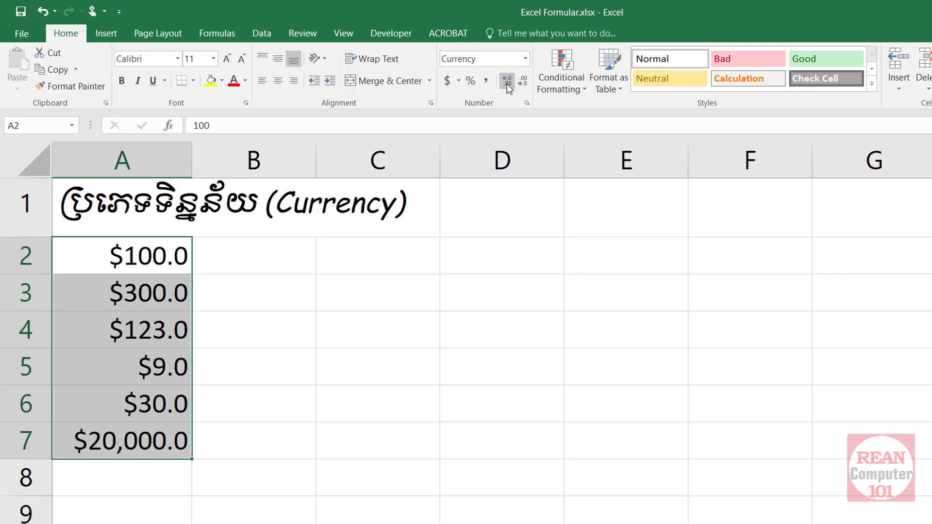
pyautogui.click(507, 83)
pyautogui.click(174, 362)
pyautogui.click(154, 424)
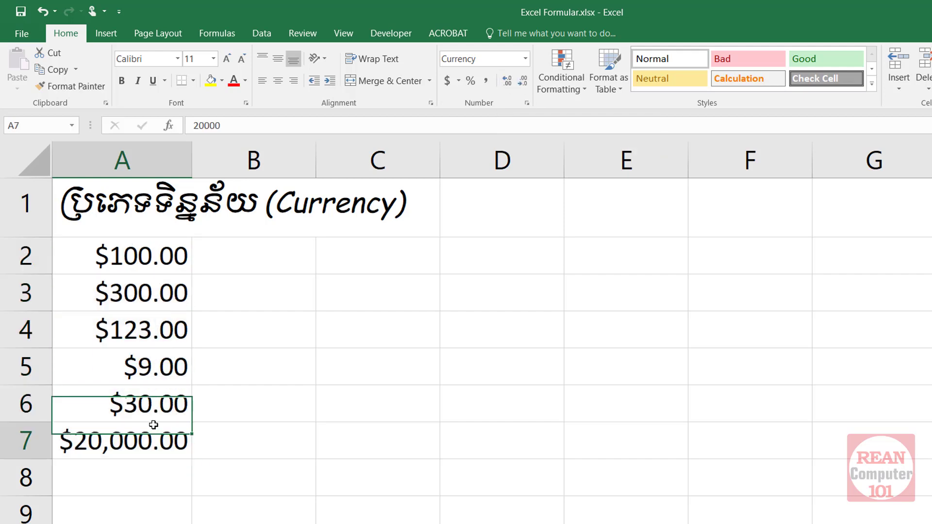
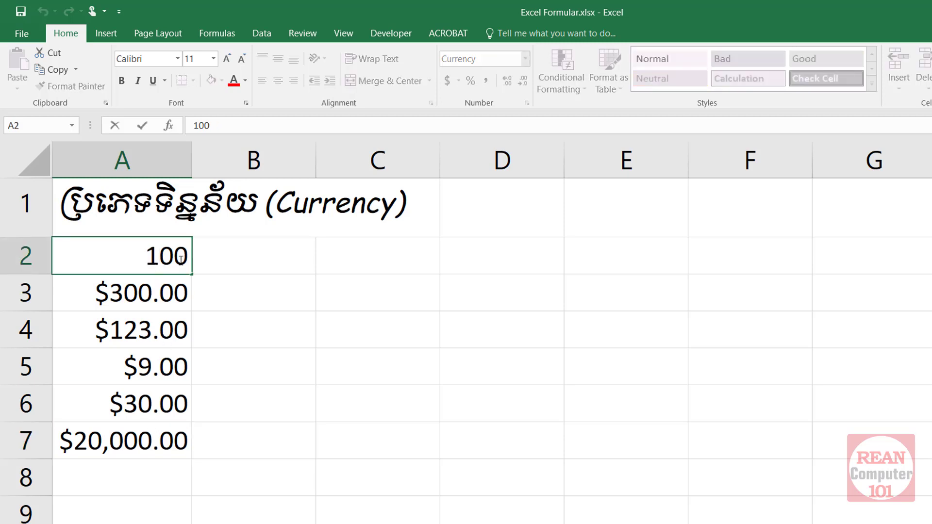
# - Append ',50' after the 100 in cell A2
pyautogui.click(185, 255)
pyautogui.write(',')
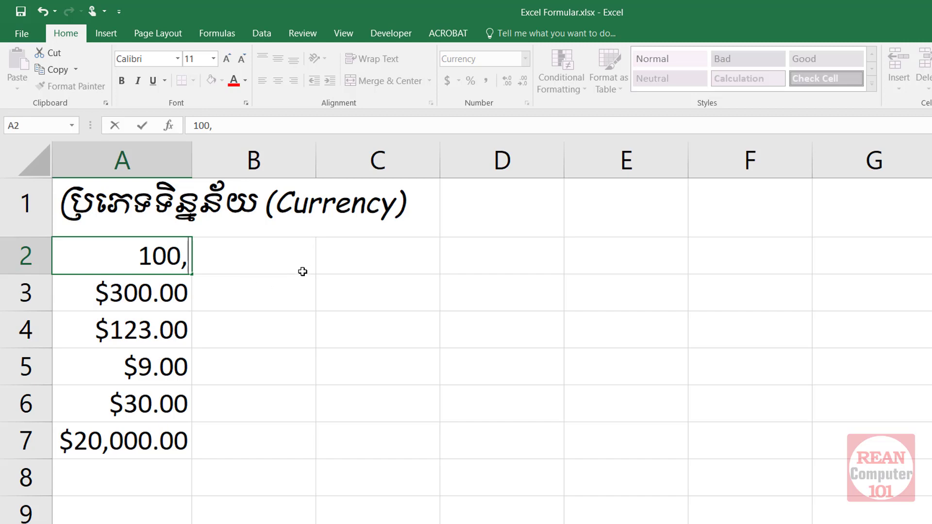
pyautogui.write('50')
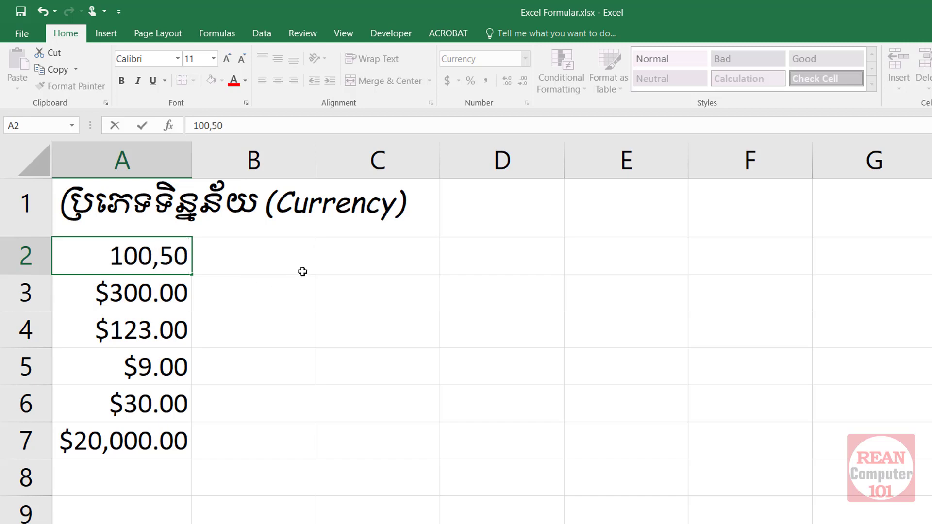
pyautogui.press('Return')
pyautogui.click(168, 254)
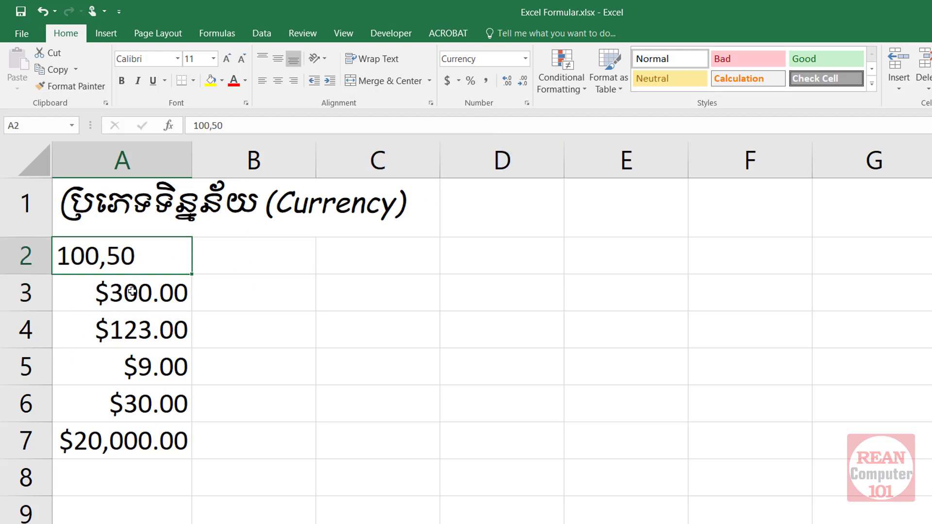
# - Change A3 to 300.24 so it shows $300.24
pyautogui.doubleClick(168, 291)
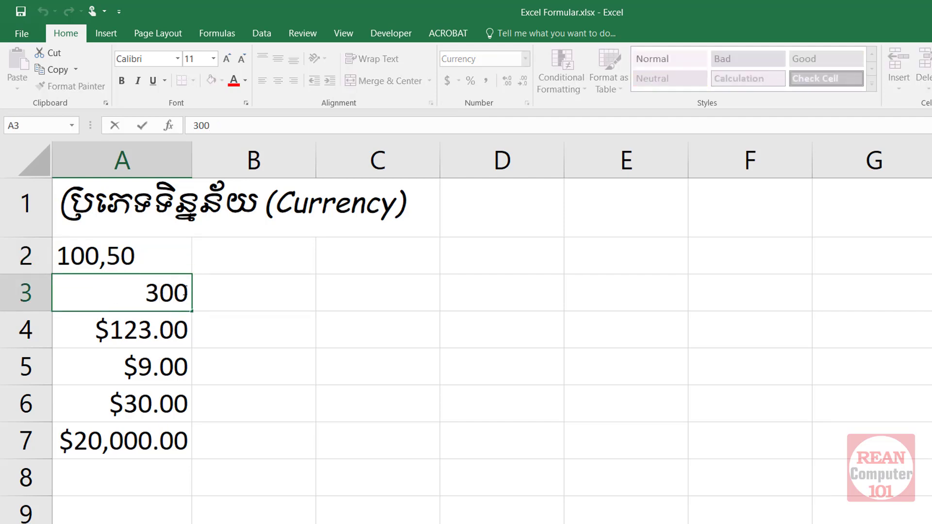
pyautogui.write('.')
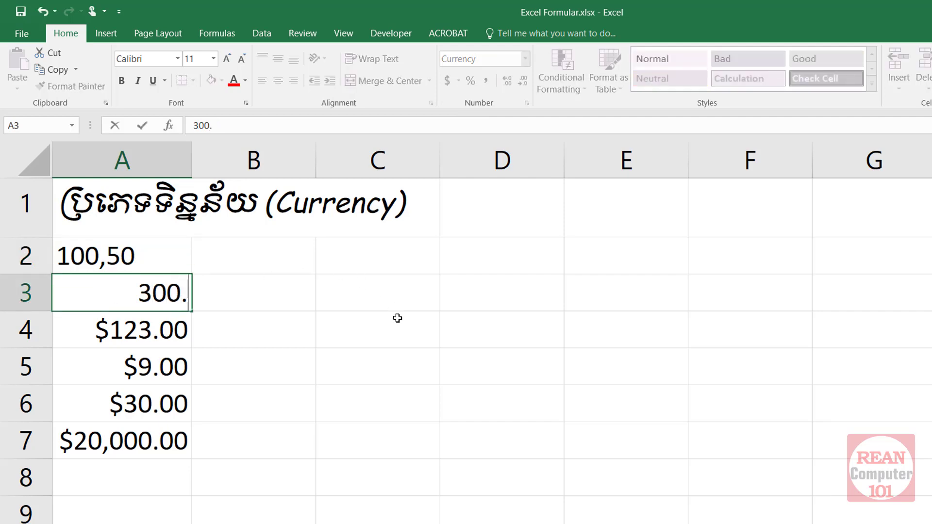
pyautogui.write('2')
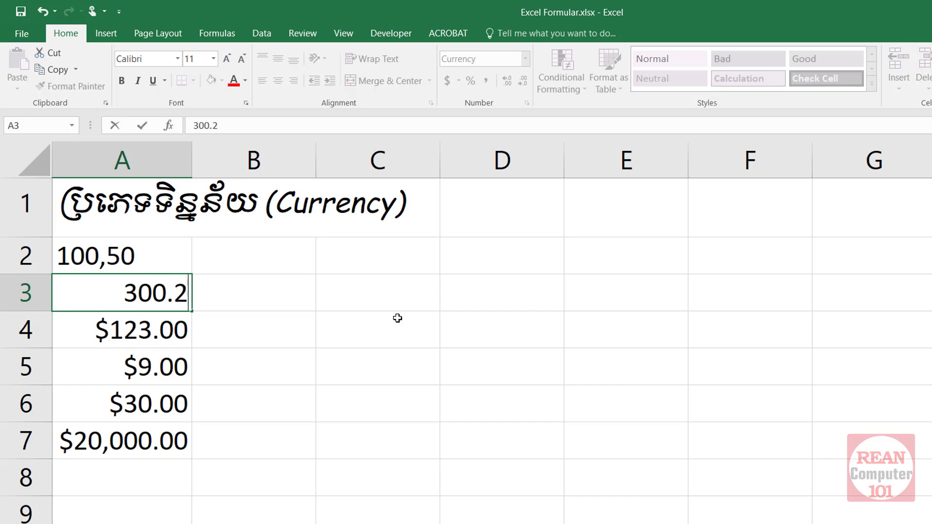
pyautogui.write('4')
pyautogui.press('Return')
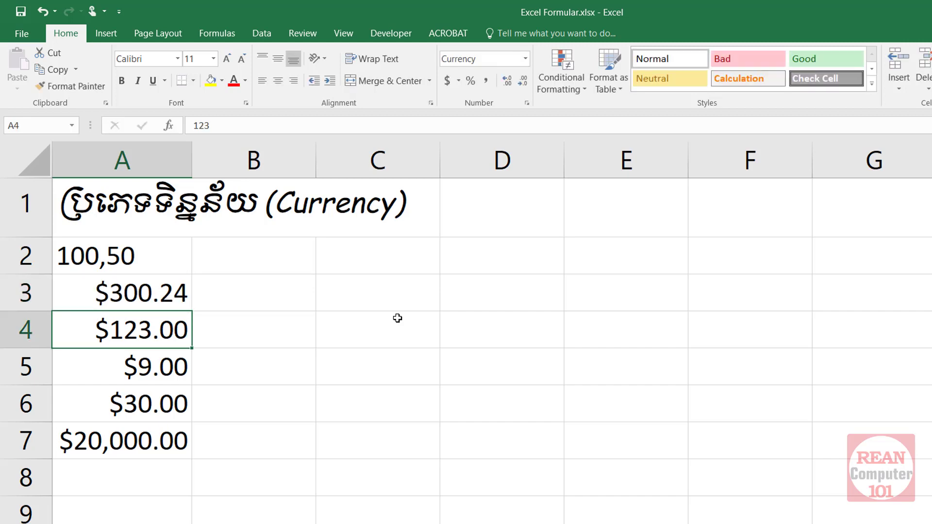
pyautogui.click(127, 296)
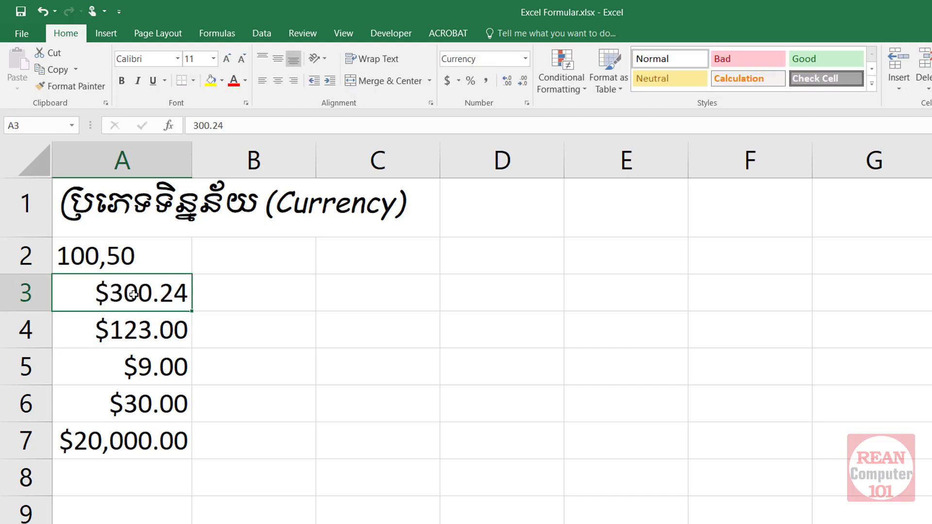
# - Replace the comma in A2 with a period so it reads 100.50
pyautogui.doubleClick(166, 259)
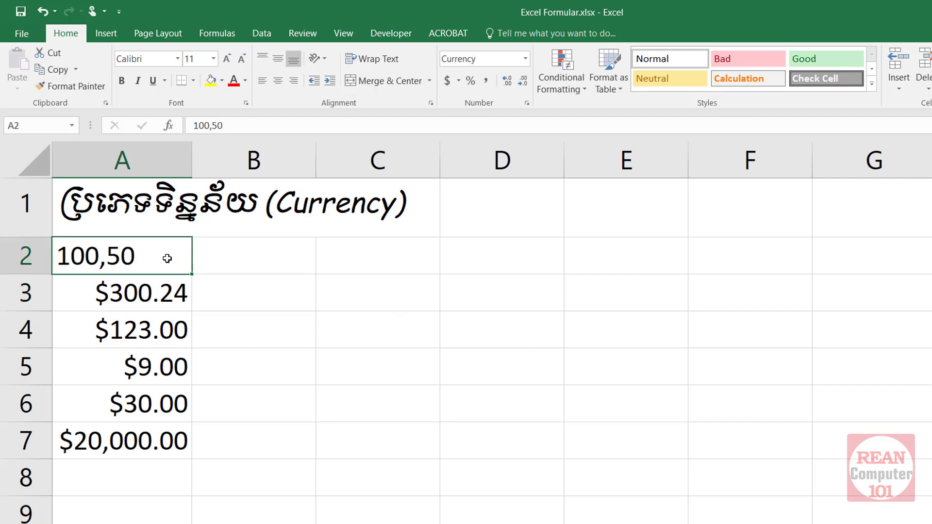
pyautogui.click(112, 258)
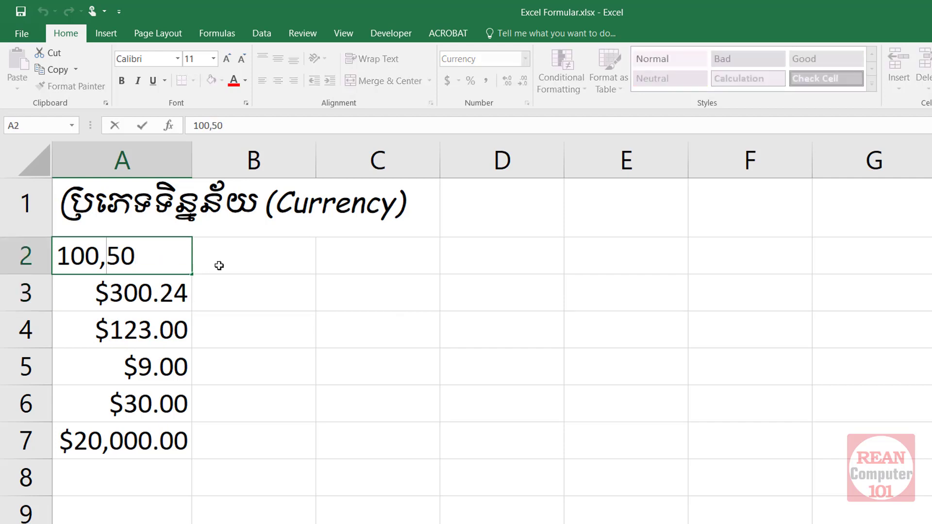
pyautogui.press('BackSpace')
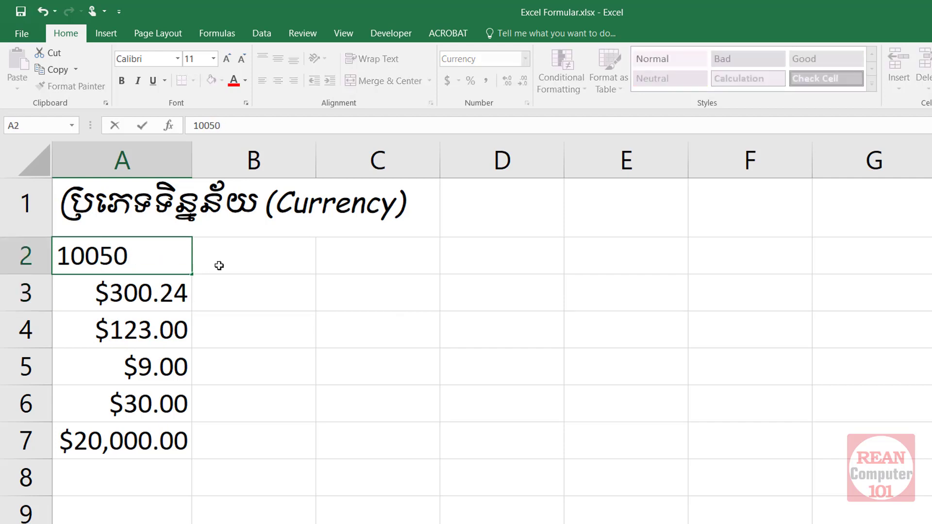
pyautogui.write('.')
pyautogui.press('Return')
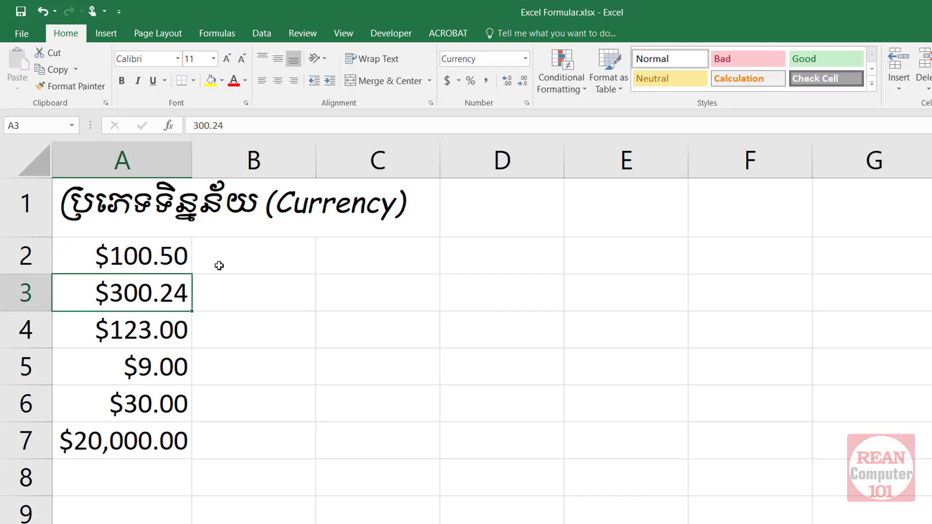
pyautogui.moveTo(144, 260); pyautogui.dragTo(162, 440)
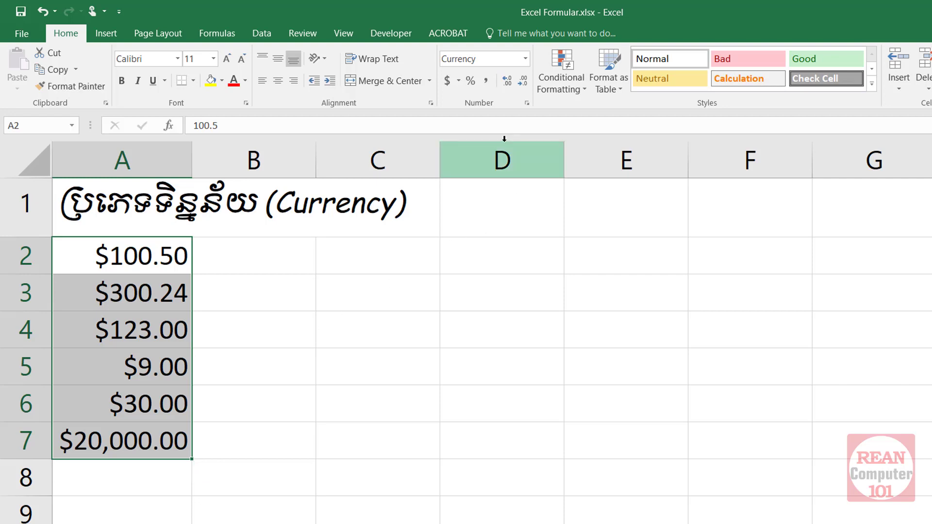
pyautogui.click(523, 82)
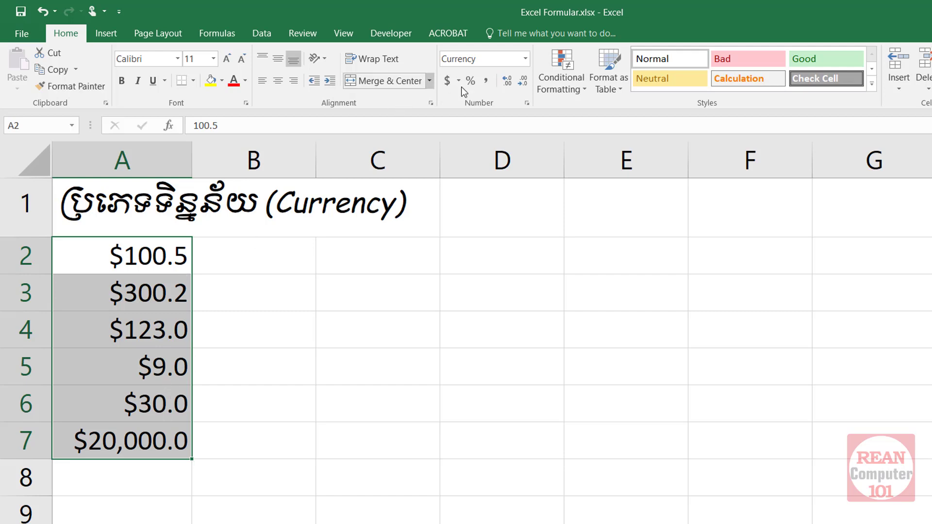
pyautogui.click(523, 82)
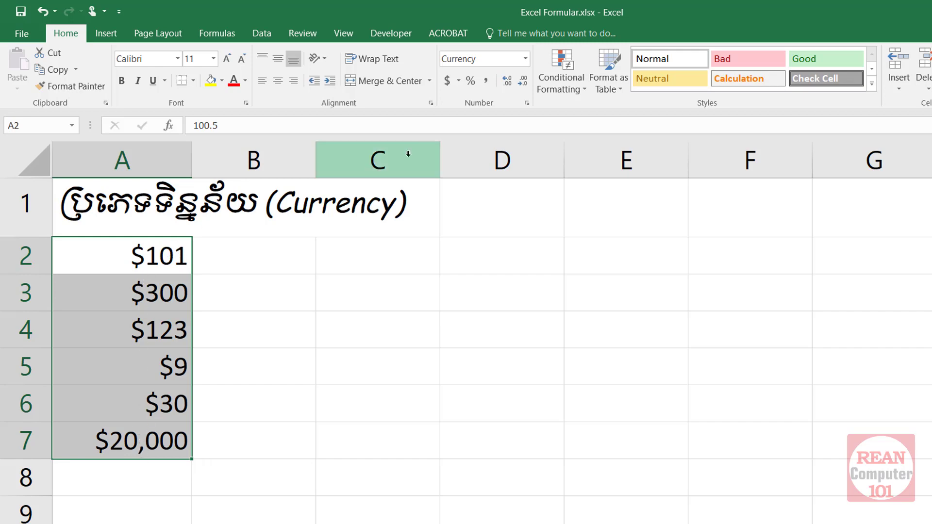
pyautogui.click(507, 81)
pyautogui.click(507, 81)
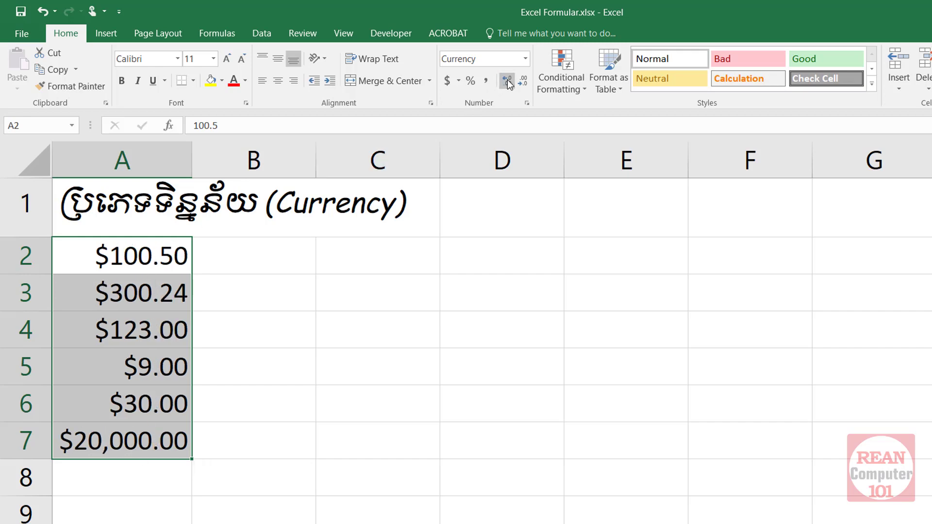
pyautogui.click(176, 401)
pyautogui.click(288, 290)
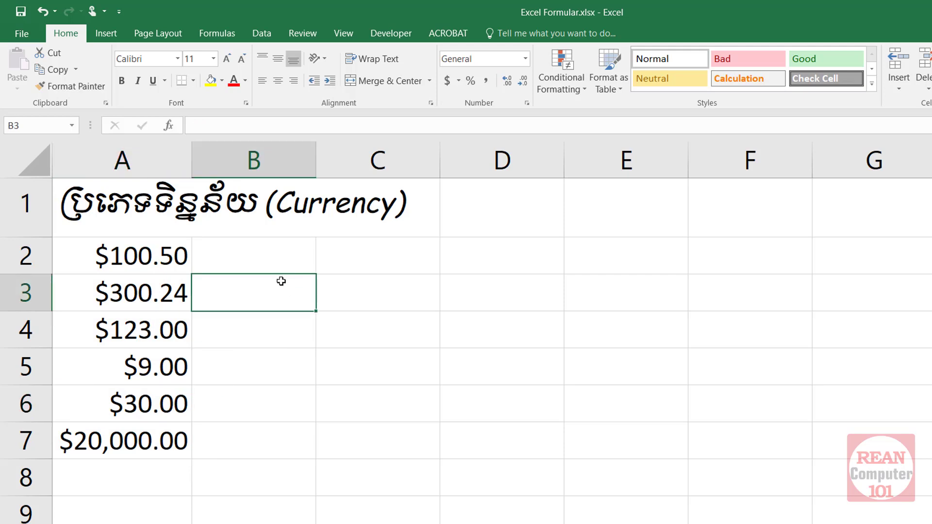
pyautogui.click(270, 262)
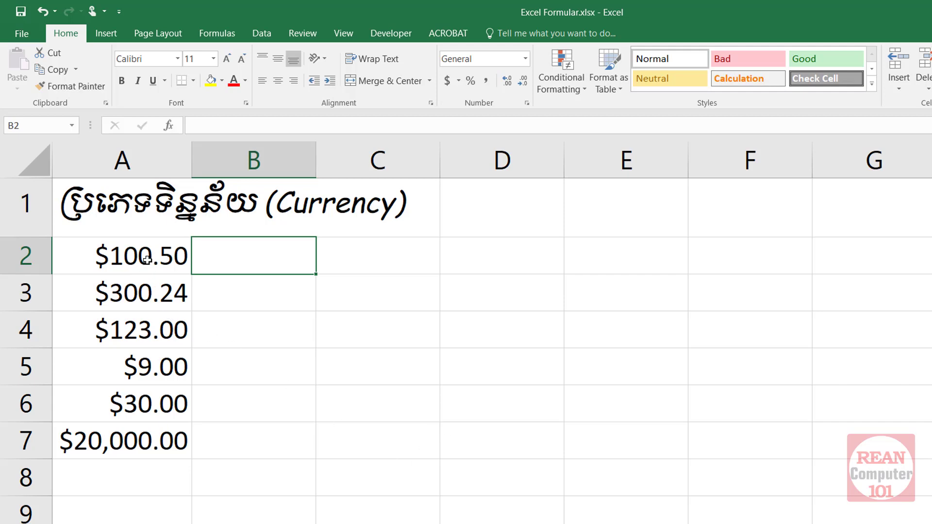
# - Apply $ English (United States) Accounting format to A2:A7, then revert to Currency
pyautogui.moveTo(147, 260); pyautogui.dragTo(161, 441)
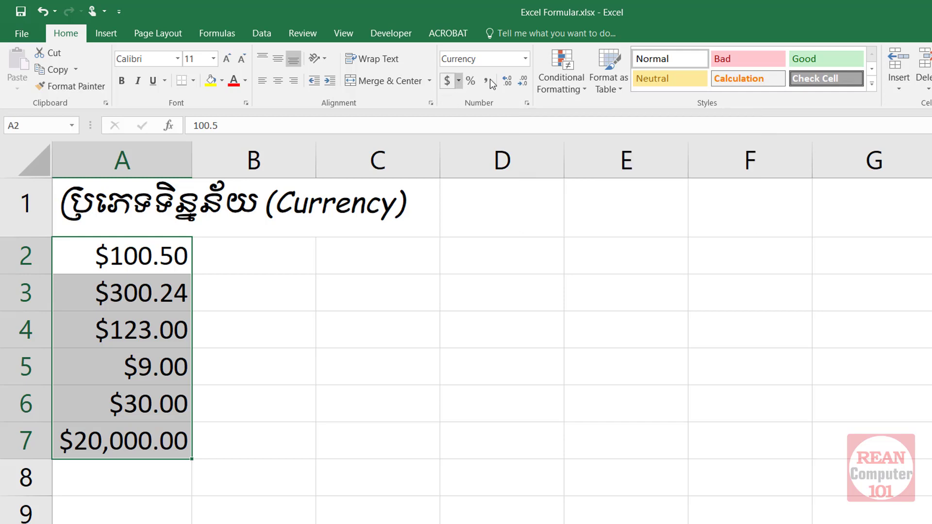
pyautogui.click(459, 81)
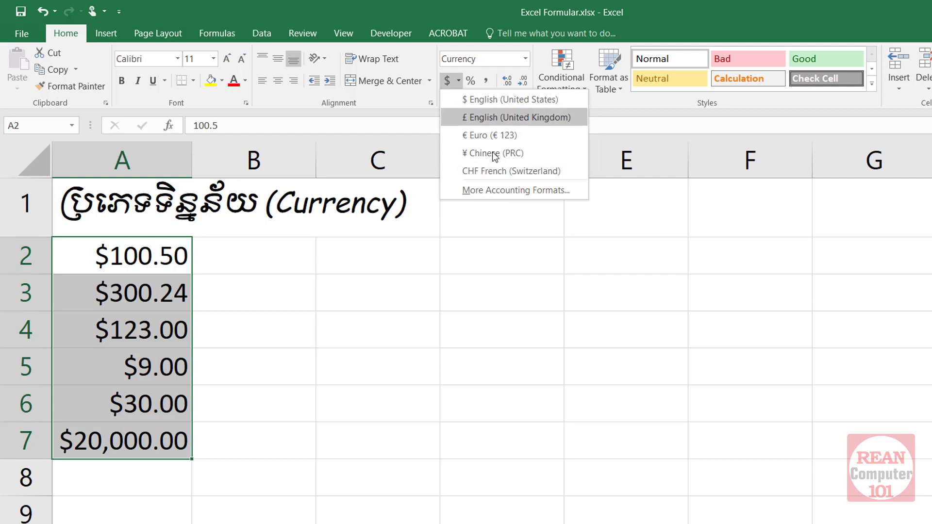
pyautogui.click(503, 100)
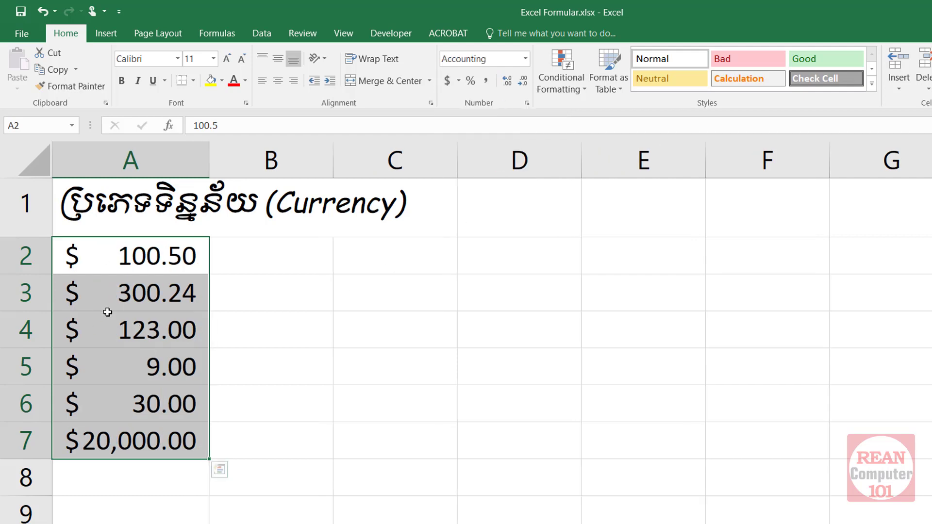
pyautogui.click(525, 58)
pyautogui.click(499, 143)
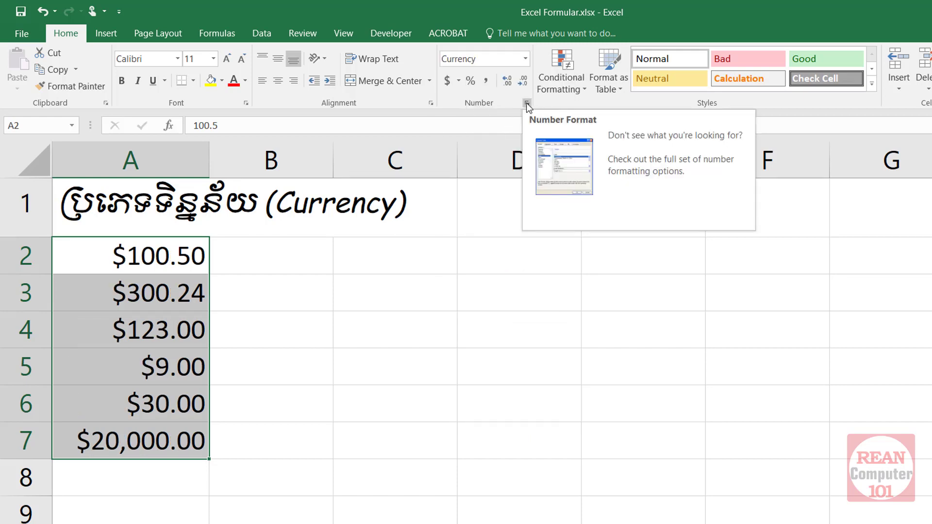
# - Set A2:A7 to the Currency category with 3 decimal places in Format Cells
pyautogui.click(526, 103)
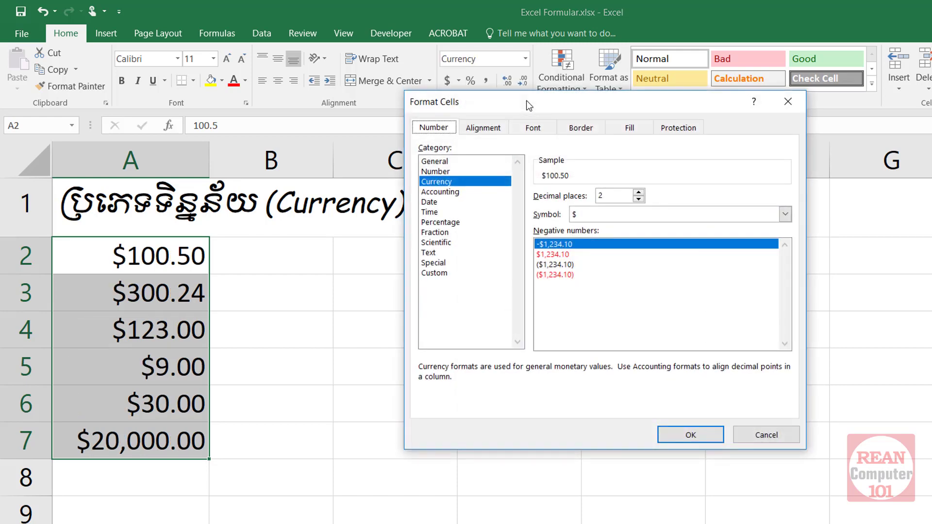
pyautogui.click(440, 183)
pyautogui.click(639, 193)
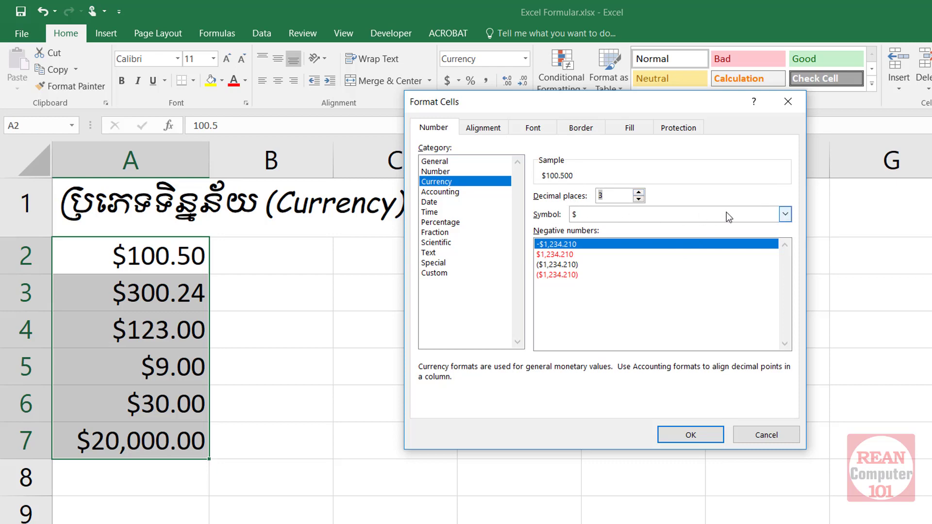
# - Choose the ¥ Japanese currency symbol and apply it, giving values like ¥100.500
pyautogui.click(659, 214)
pyautogui.click(659, 214)
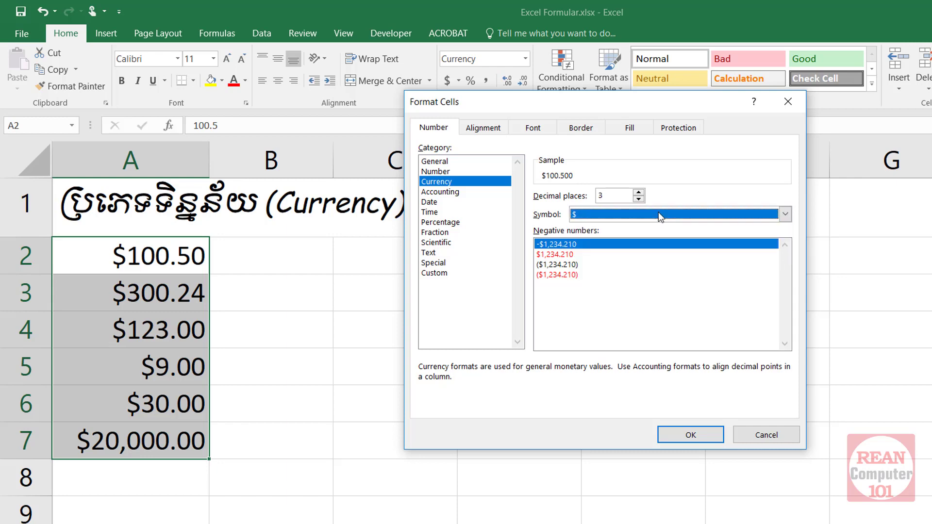
pyautogui.click(659, 212)
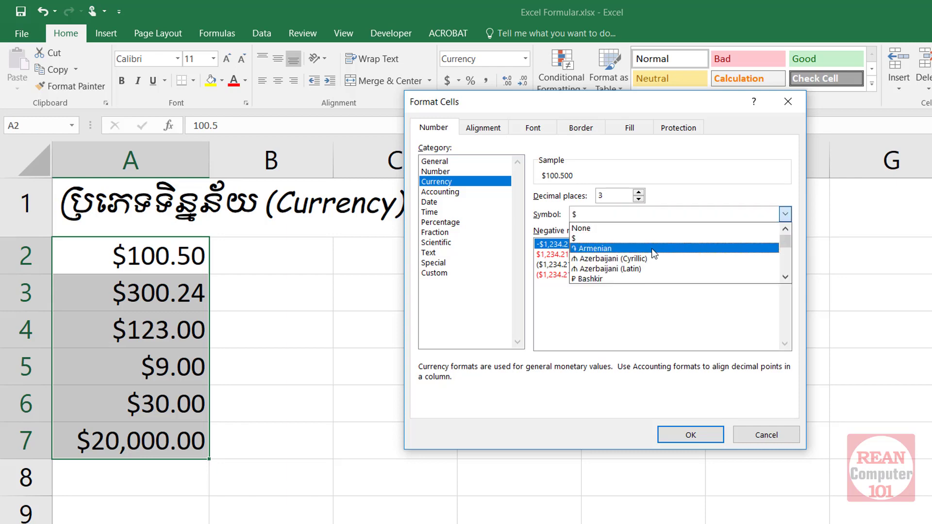
pyautogui.scroll(-2, 649, 262)
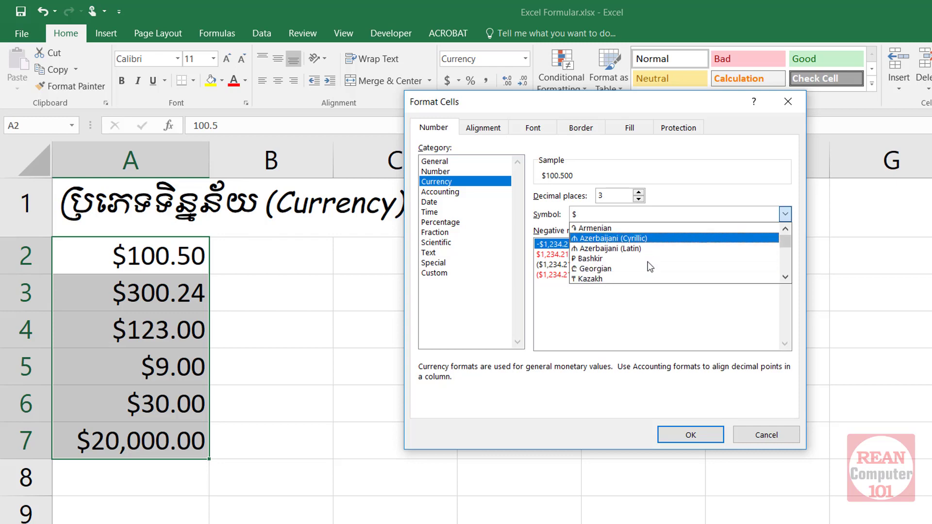
pyautogui.scroll(-1, 648, 262)
pyautogui.scroll(-2, 650, 260)
pyautogui.scroll(-3, 651, 257)
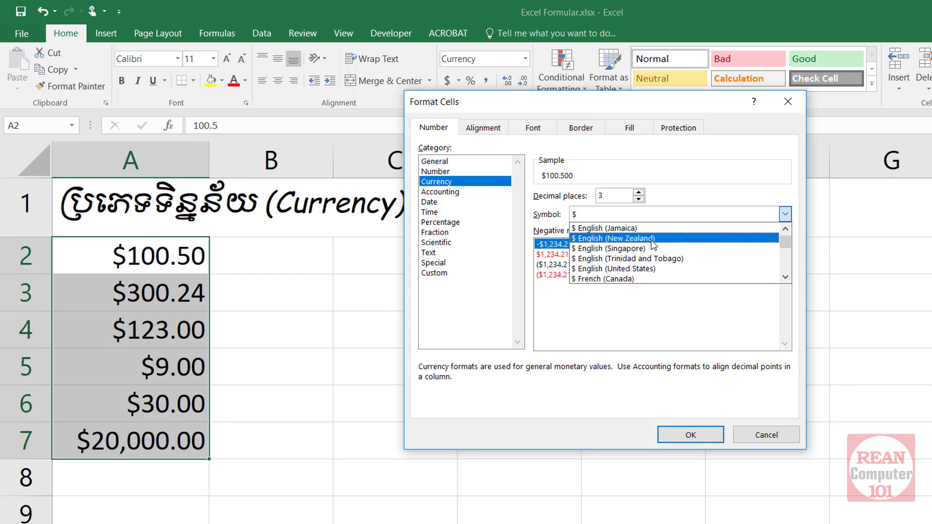
pyautogui.scroll(-2, 653, 253)
pyautogui.scroll(1, 653, 257)
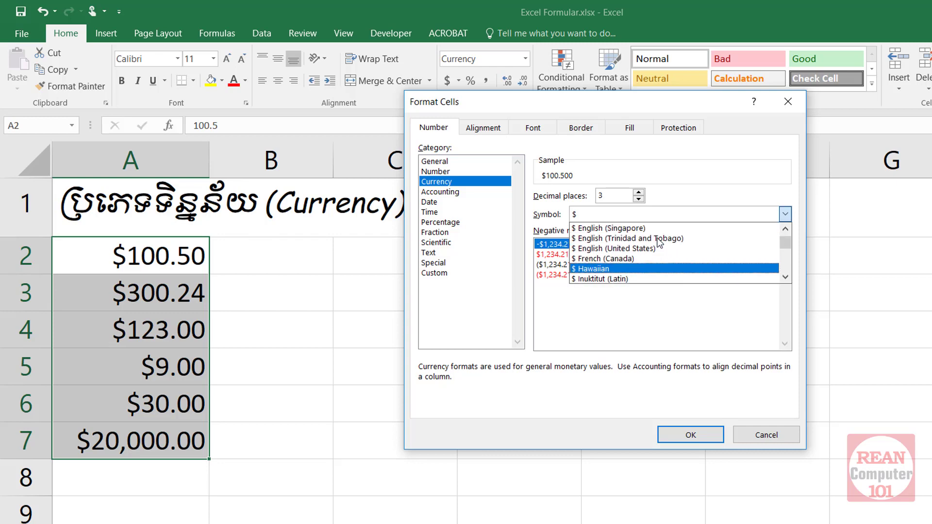
pyautogui.scroll(1, 654, 262)
pyautogui.scroll(2, 654, 260)
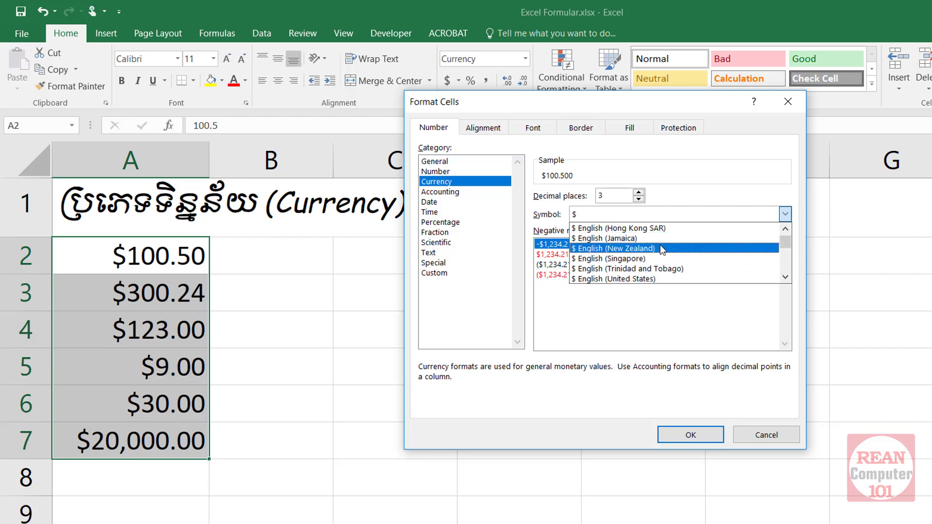
pyautogui.scroll(-2, 665, 245)
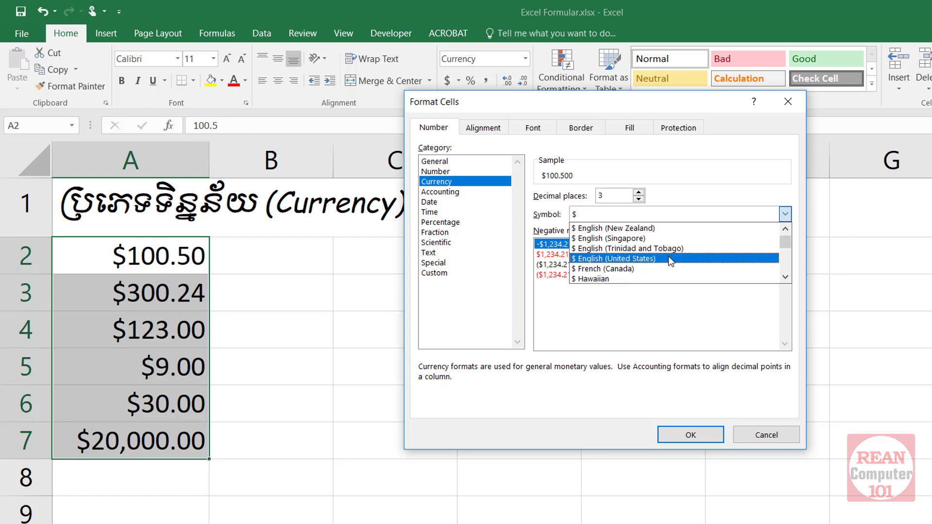
pyautogui.scroll(-3, 668, 256)
pyautogui.scroll(-5, 668, 257)
pyautogui.scroll(-3, 669, 259)
pyautogui.scroll(-2, 669, 260)
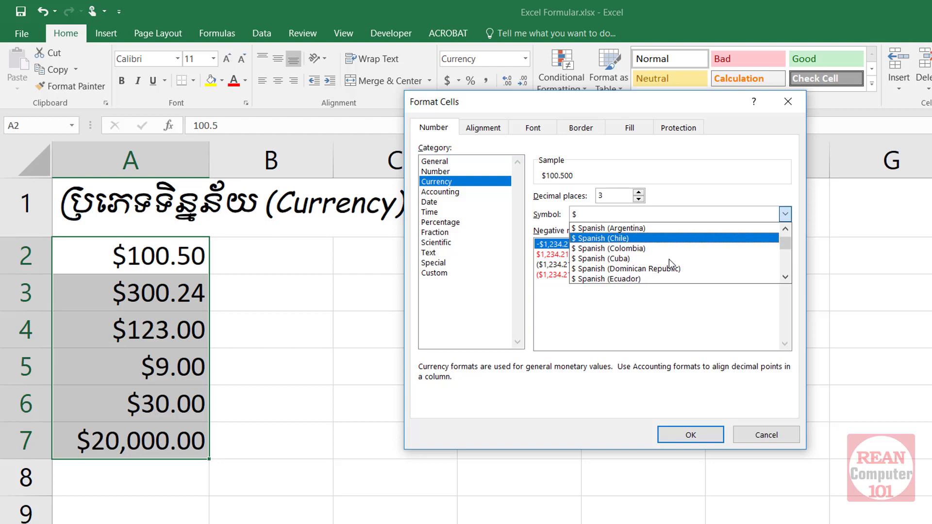
pyautogui.scroll(-3, 668, 260)
pyautogui.scroll(-4, 662, 255)
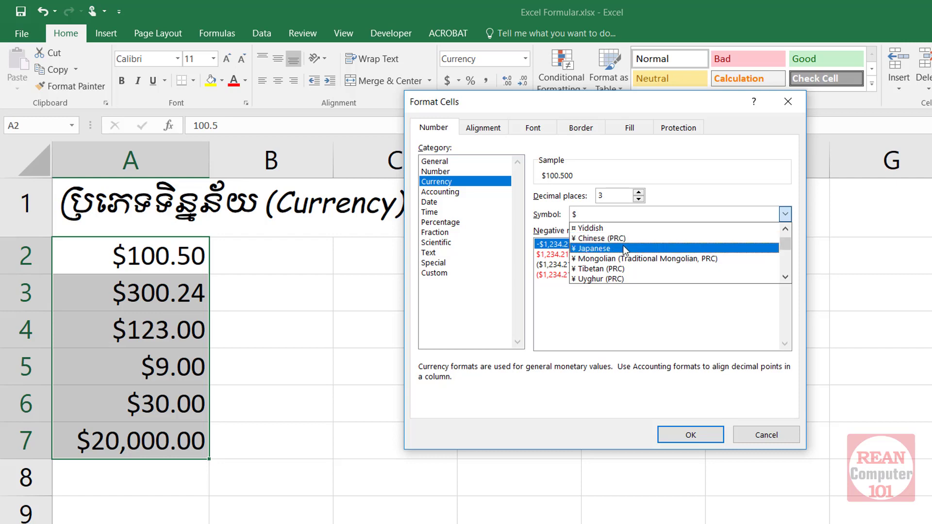
pyautogui.click(623, 249)
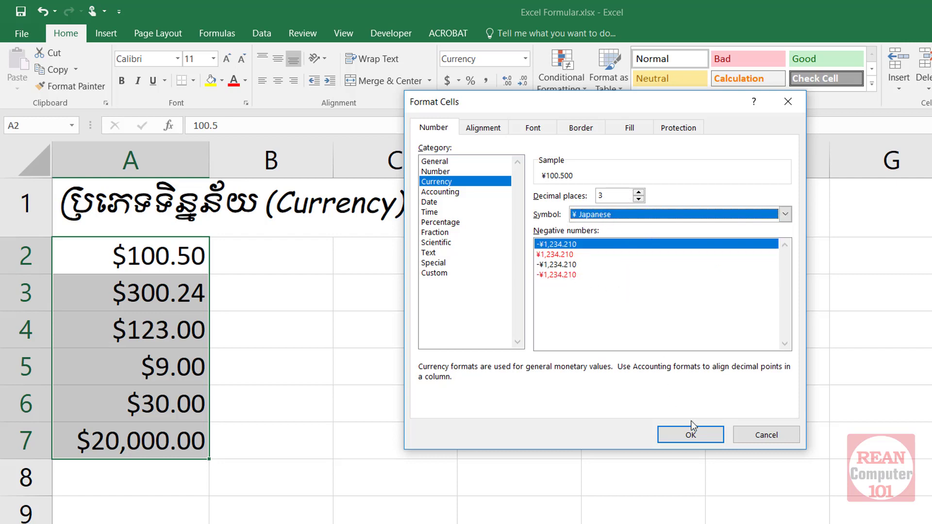
pyautogui.click(690, 434)
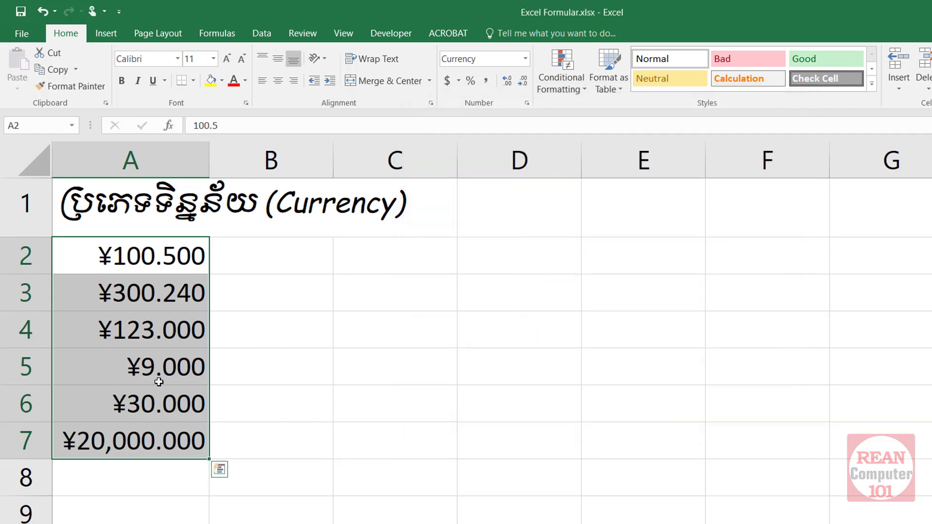
pyautogui.click(159, 378)
# - Change the A2:A7 currency symbol to KHR with three decimals, e.g. KHR 100.500
pyautogui.click(159, 256)
pyautogui.moveTo(158, 345); pyautogui.dragTo(160, 435)
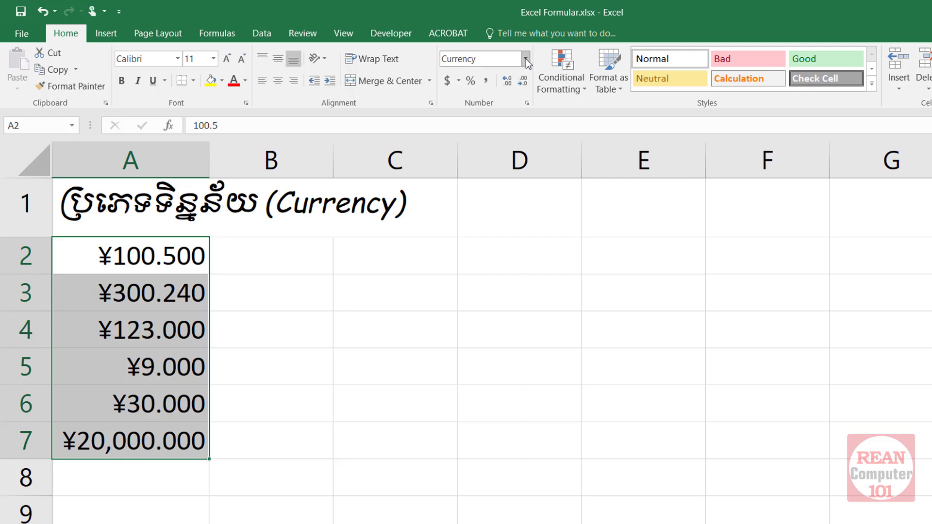
pyautogui.click(527, 102)
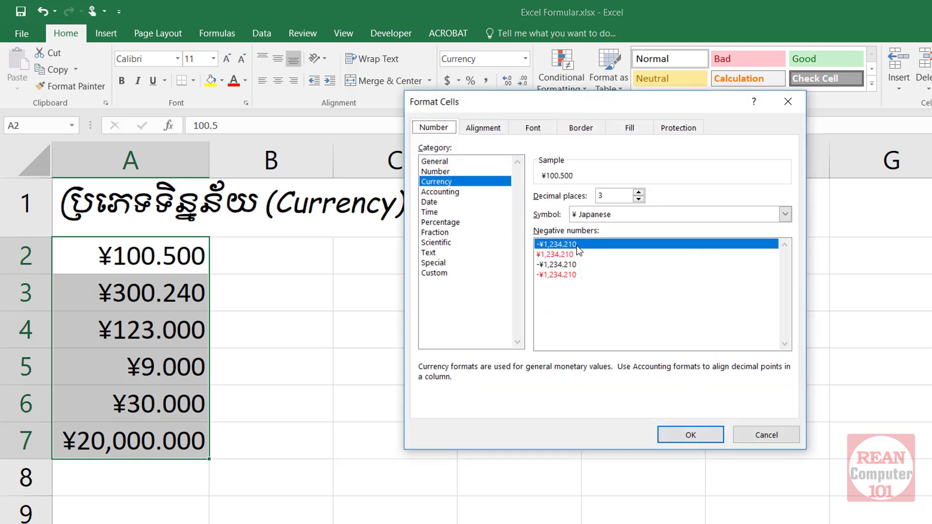
pyautogui.click(657, 215)
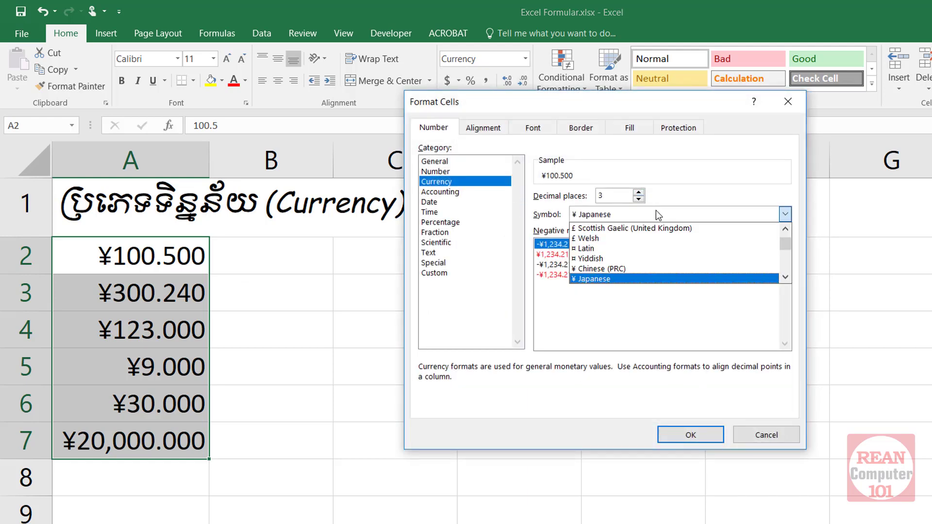
pyautogui.scroll(-2, 663, 241)
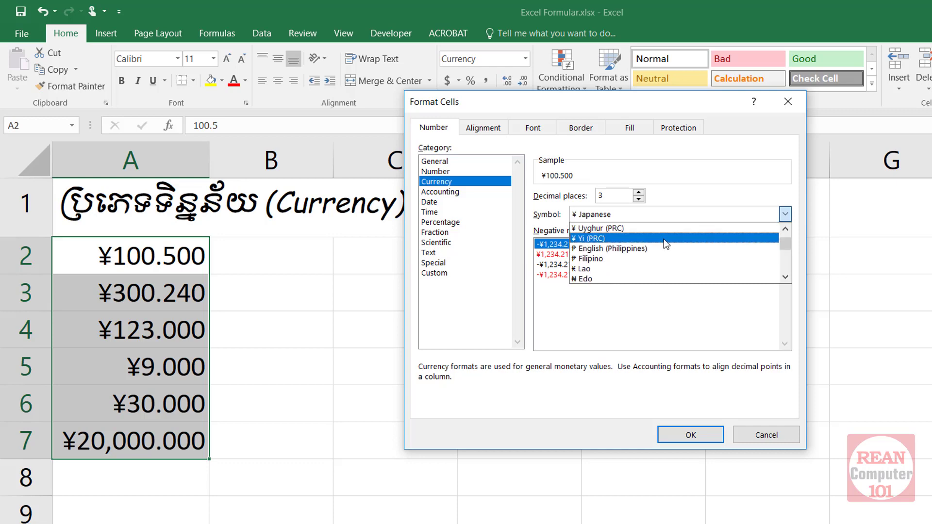
pyautogui.scroll(-2, 663, 239)
pyautogui.scroll(-2, 664, 240)
pyautogui.scroll(-2, 663, 240)
pyautogui.scroll(-2, 654, 253)
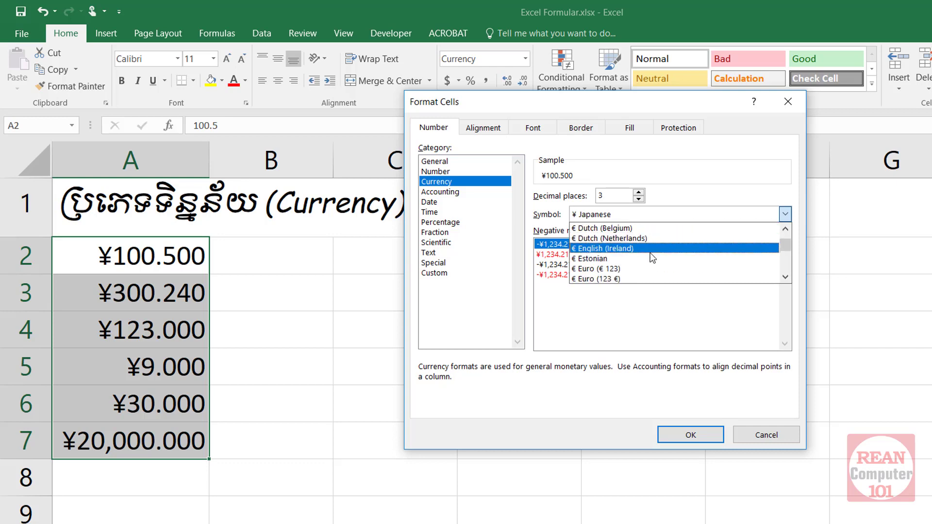
pyautogui.scroll(-2, 652, 258)
pyautogui.scroll(-2, 648, 258)
pyautogui.scroll(-2, 648, 258)
pyautogui.scroll(-2, 646, 258)
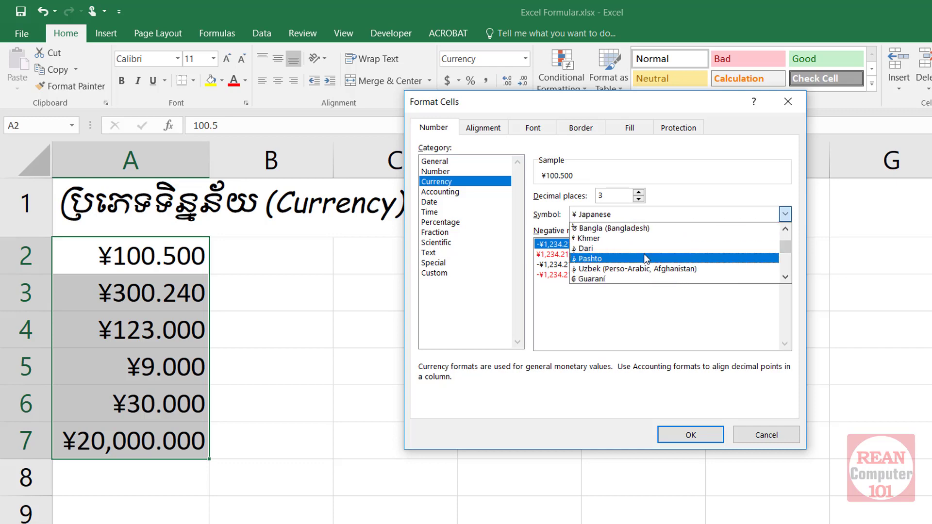
pyautogui.scroll(-2, 645, 254)
pyautogui.scroll(-2, 650, 255)
pyautogui.scroll(-2, 653, 254)
pyautogui.scroll(-2, 656, 252)
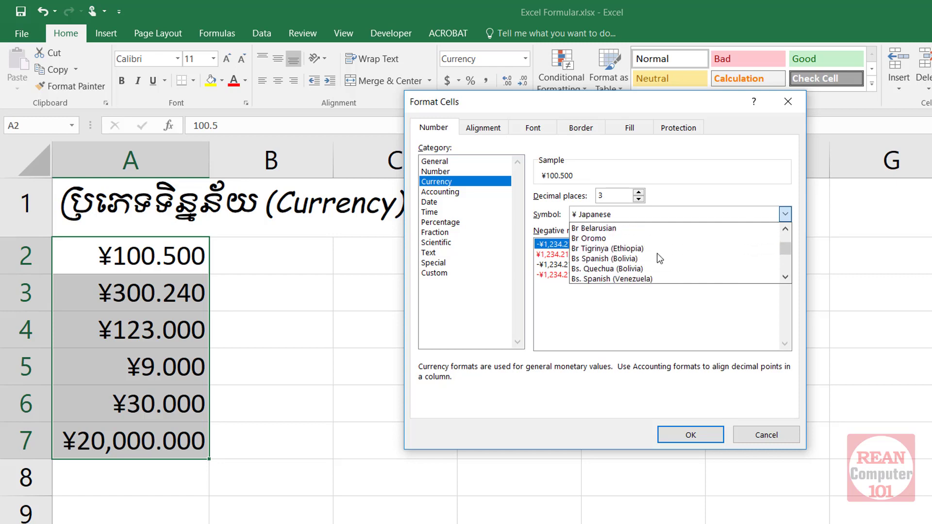
pyautogui.press('k')
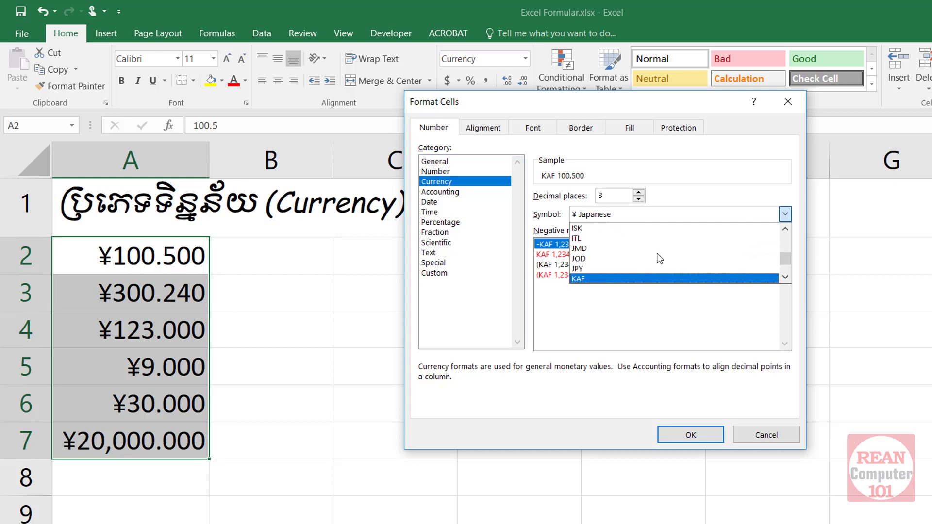
pyautogui.press('k')
pyautogui.press('k')
pyautogui.press('k')
pyautogui.press('k')
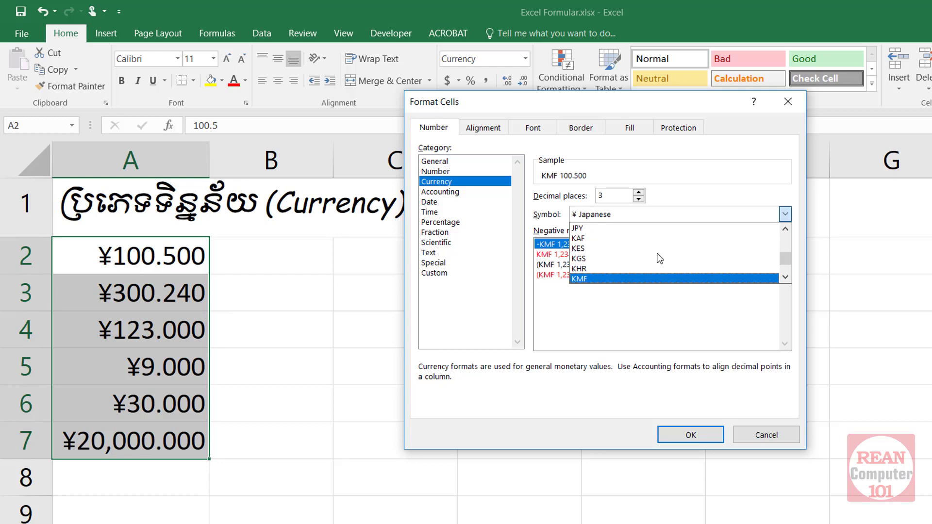
pyautogui.press('k')
pyautogui.press('Up')
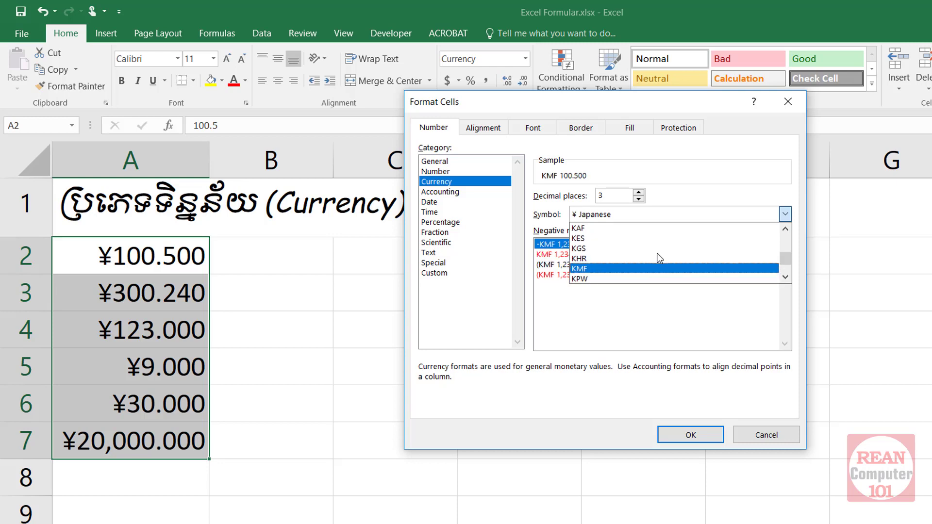
pyautogui.press('Up')
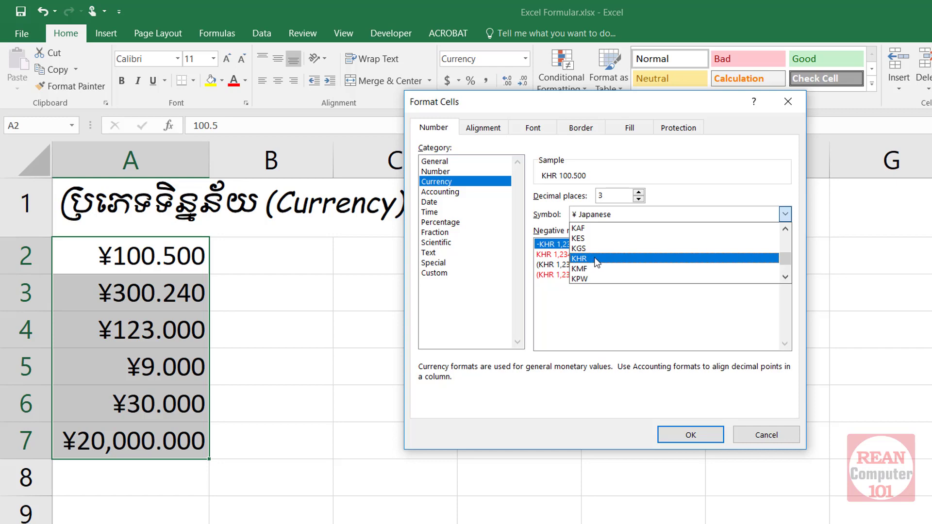
pyautogui.click(599, 258)
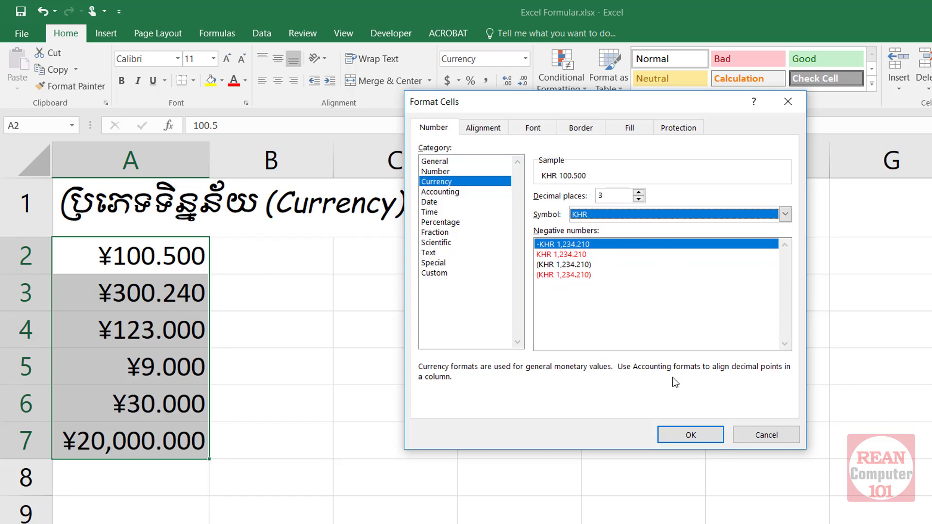
pyautogui.click(690, 434)
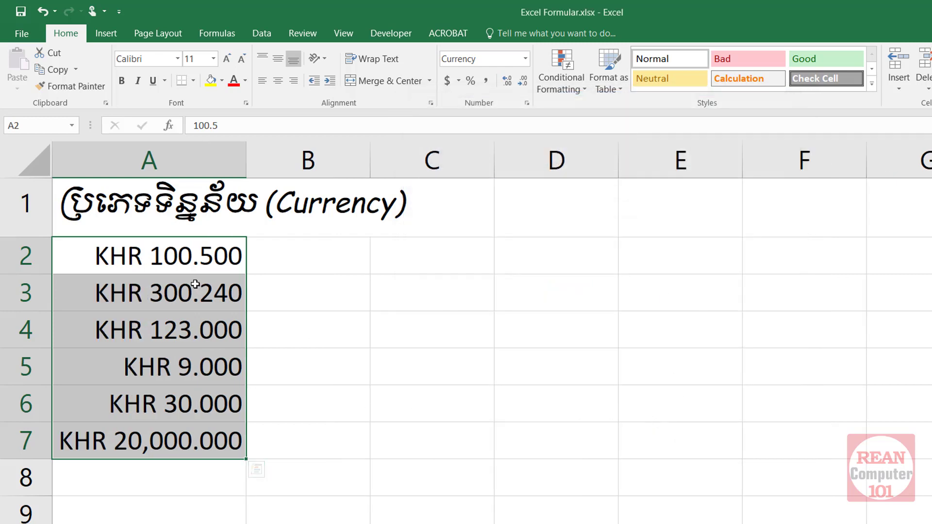
# - Widen column B by dragging its right border
pyautogui.click(189, 367)
pyautogui.click(193, 445)
pyautogui.moveTo(193, 251); pyautogui.dragTo(212, 439)
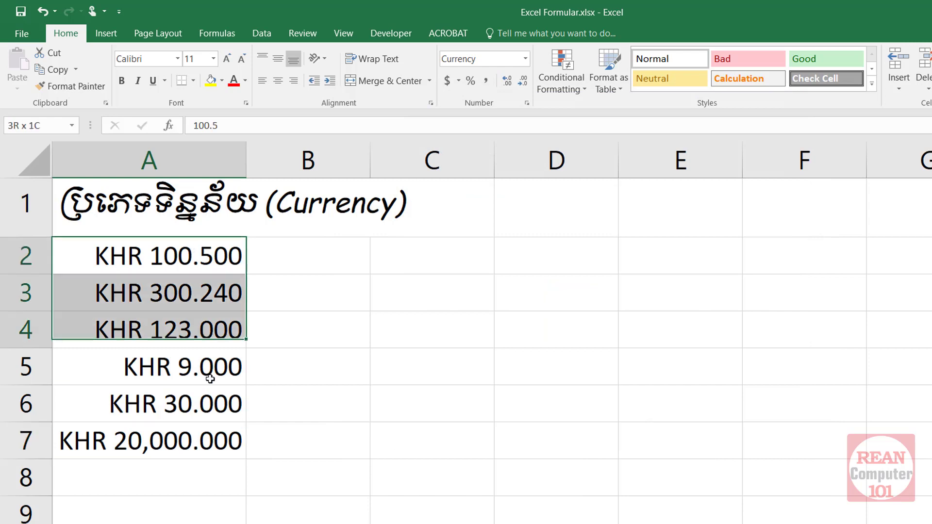
pyautogui.click(331, 265)
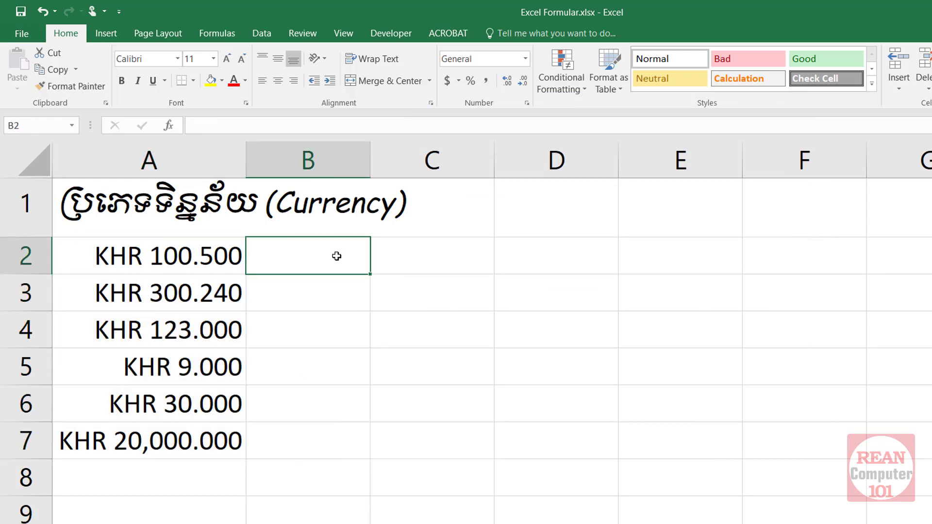
pyautogui.moveTo(371, 159); pyautogui.dragTo(452, 159)
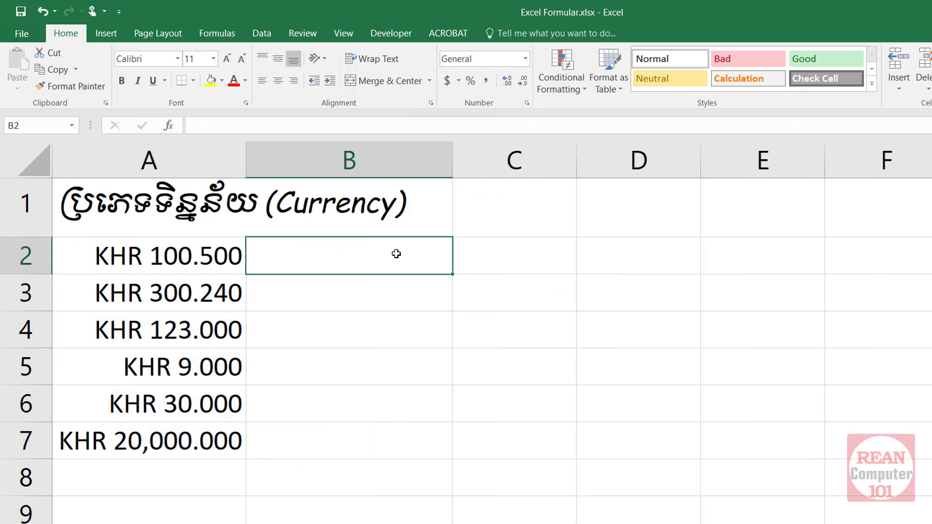
# - Give the empty cells B2 and B3 the Currency number format
pyautogui.moveTo(393, 269)
pyautogui.mouseDown()
pyautogui.moveTo(386, 299)
pyautogui.moveTo(387, 289)
pyautogui.mouseUp()
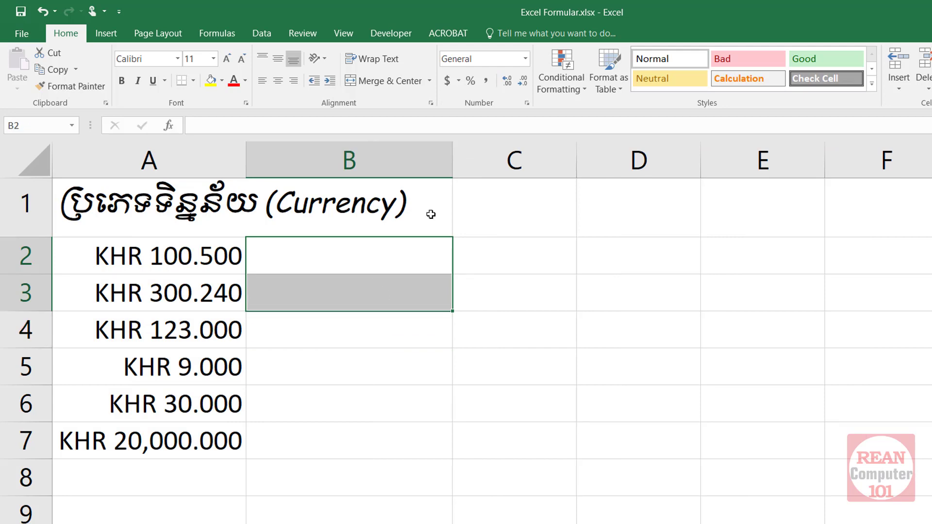
pyautogui.click(528, 57)
pyautogui.click(526, 58)
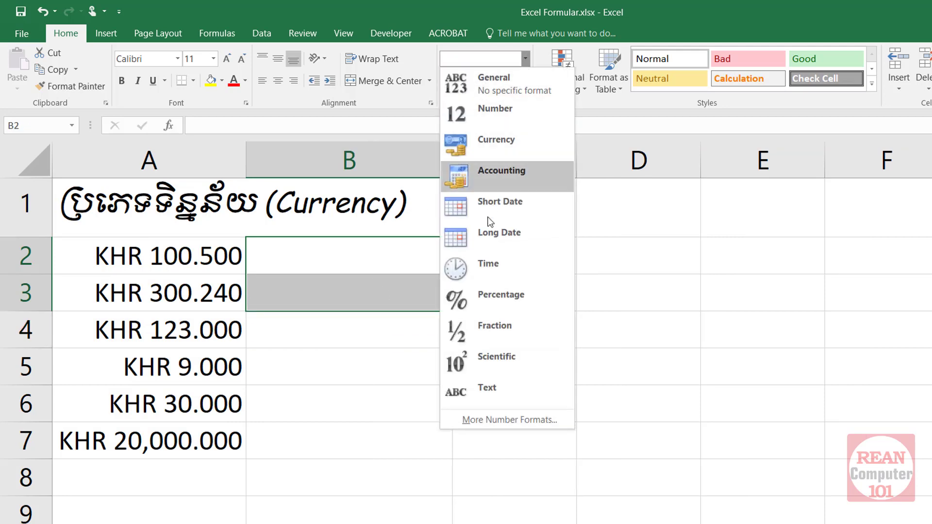
pyautogui.click(507, 144)
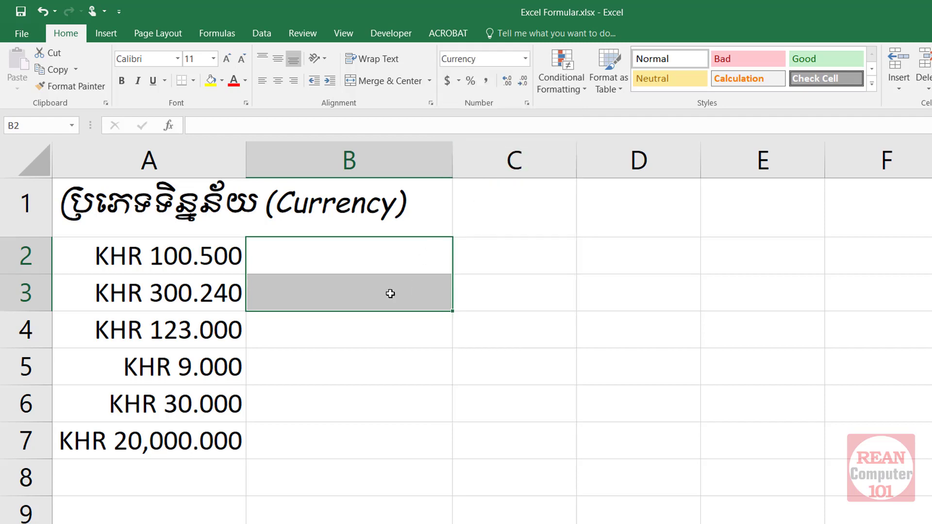
pyautogui.click(396, 254)
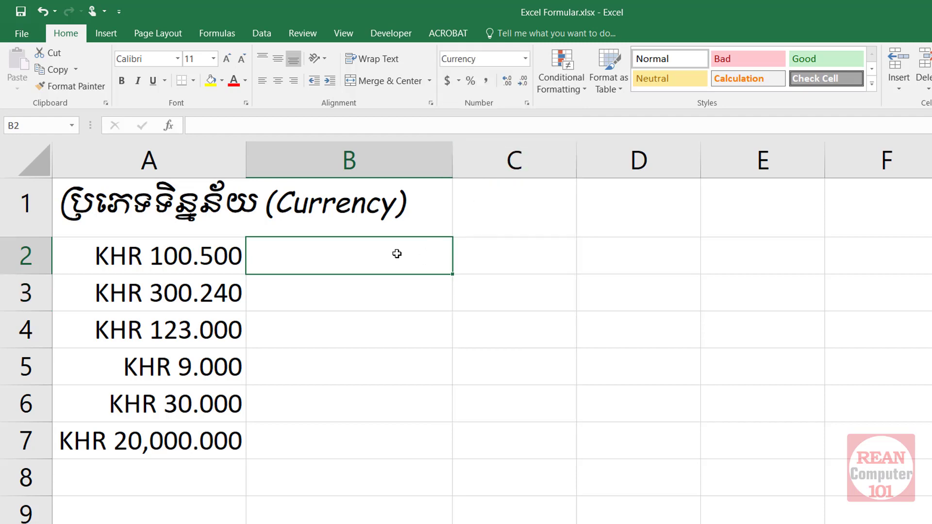
# - Enter 101 in B2 and B3 so both display $101.00
pyautogui.write('3')
pyautogui.press('BackSpace')
pyautogui.write('10')
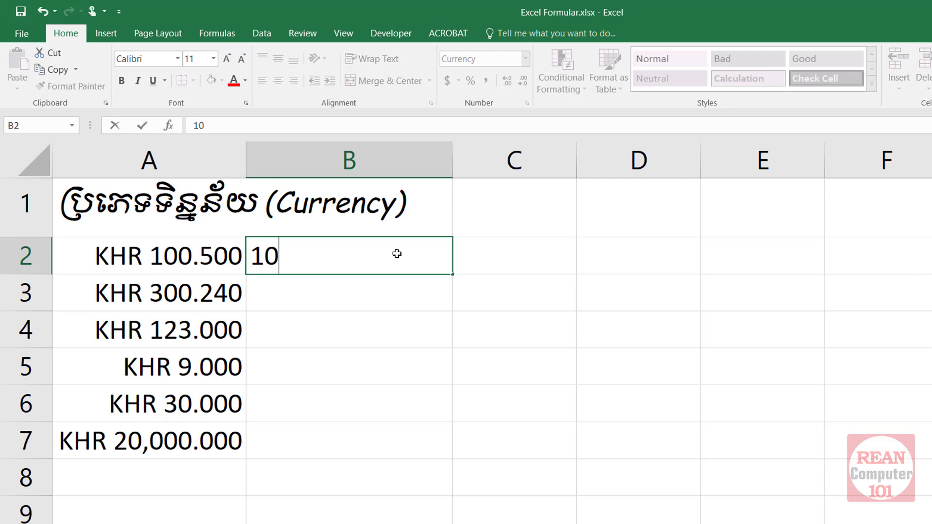
pyautogui.write('1')
pyautogui.press('Return')
pyautogui.write('1')
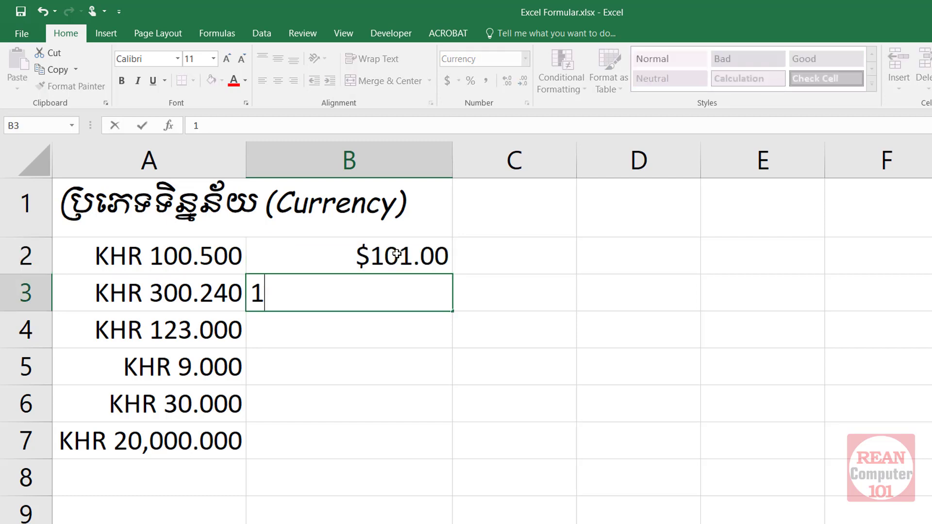
pyautogui.write('.00')
pyautogui.press('BackSpace')
pyautogui.write('1')
pyautogui.press('Return')
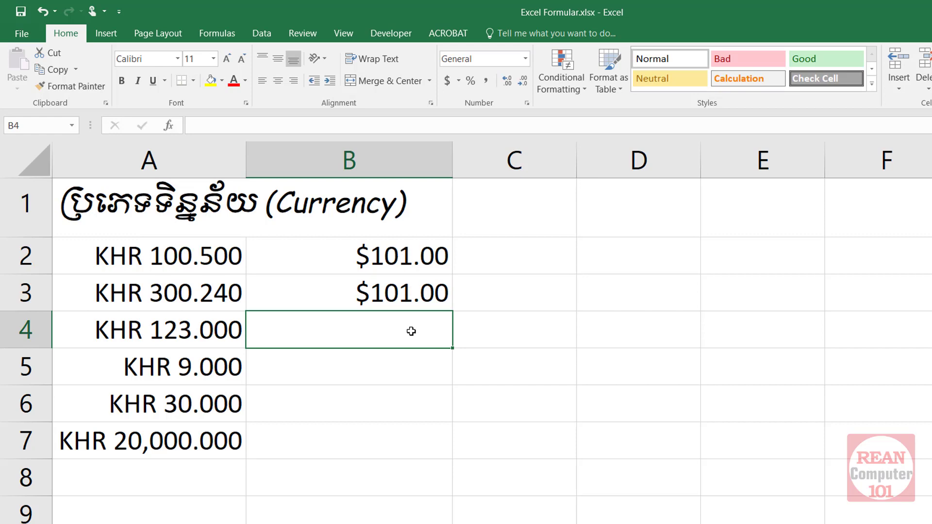
# - Enter 202 in B4, then select B4:B5
pyautogui.write('20')
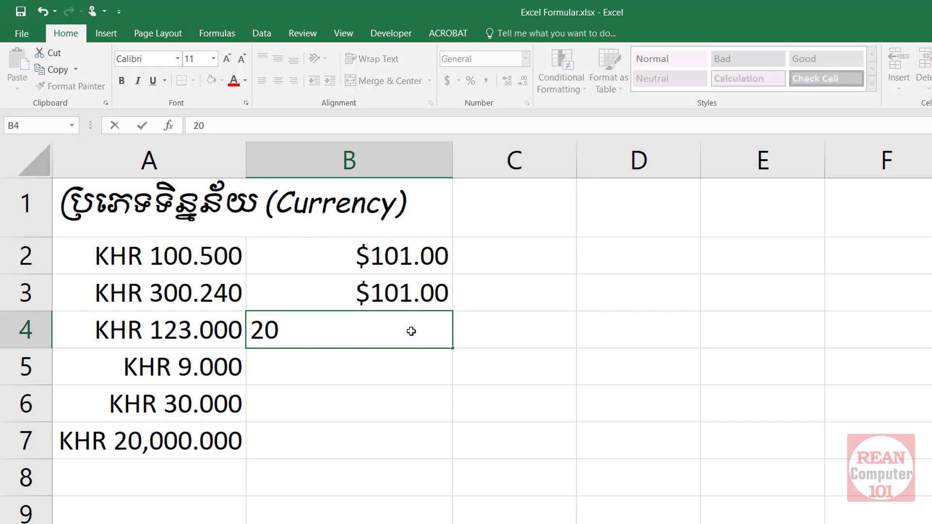
pyautogui.write('2')
pyautogui.press('Return')
pyautogui.click(412, 331)
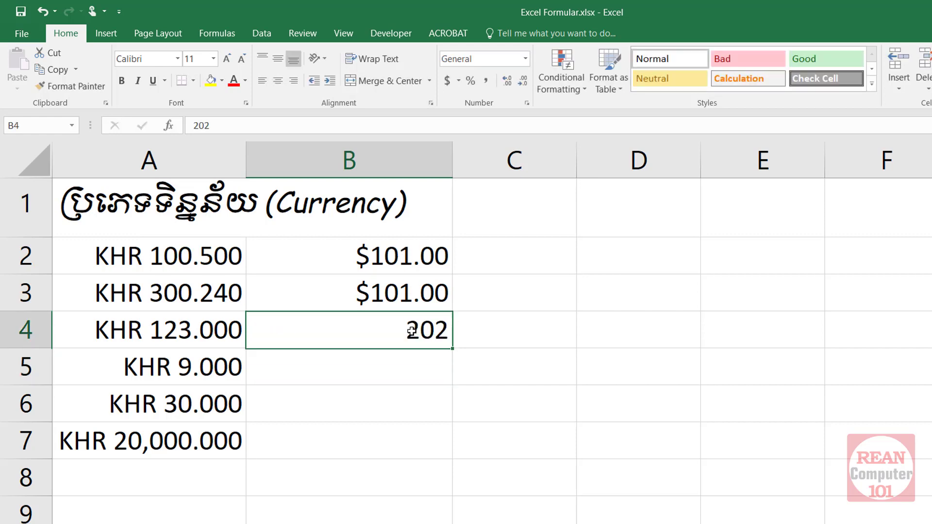
pyautogui.moveTo(422, 329); pyautogui.dragTo(425, 372)
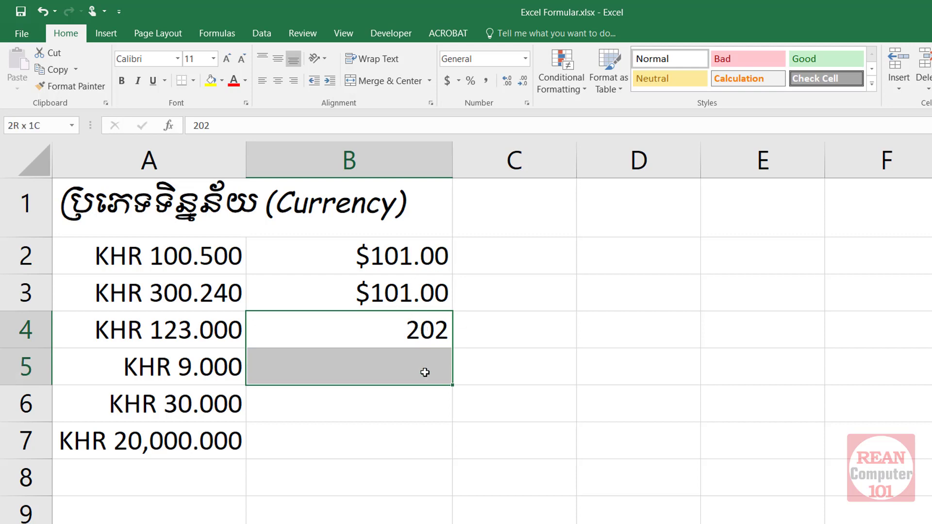
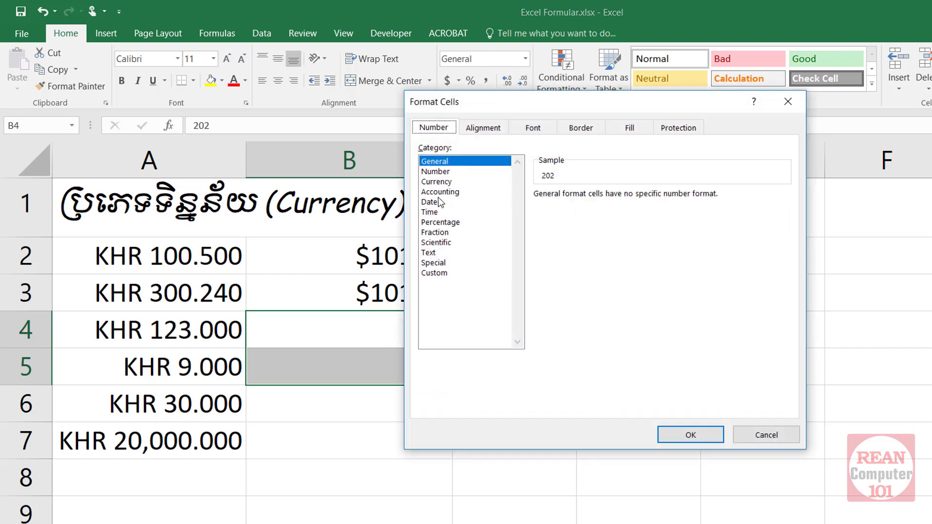
# - Choose the Currency format with the THB symbol and 2 decimals, previewing THB 202.00
pyautogui.click(436, 182)
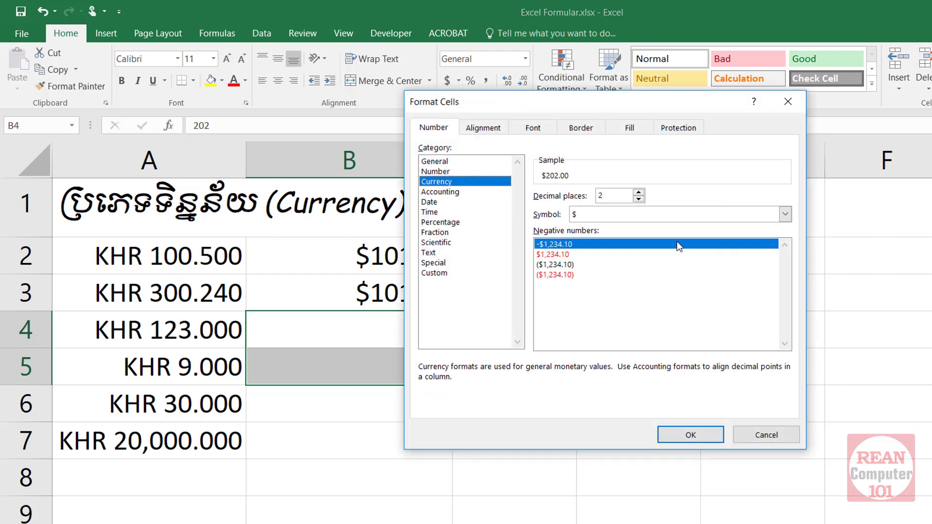
pyautogui.click(626, 214)
pyautogui.scroll(-2, 645, 256)
pyautogui.scroll(-2, 646, 257)
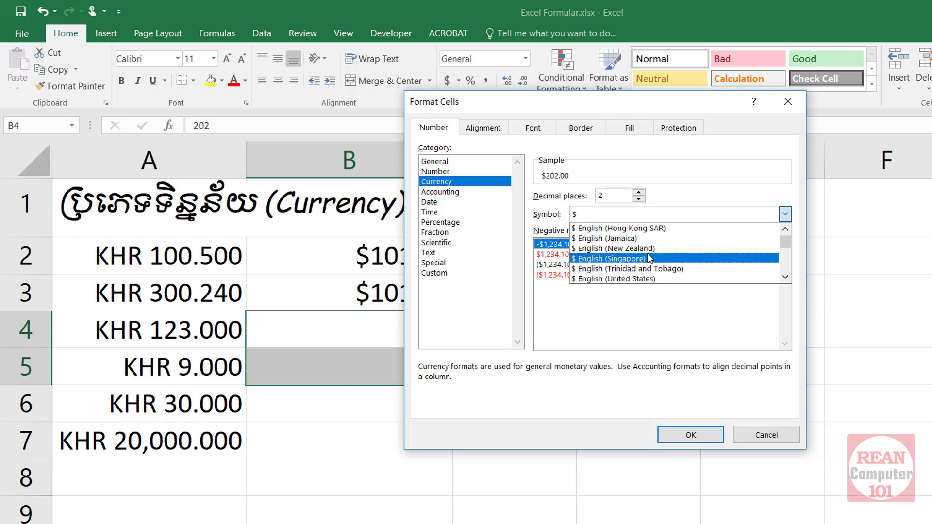
pyautogui.scroll(-1, 649, 258)
pyautogui.scroll(-1, 649, 258)
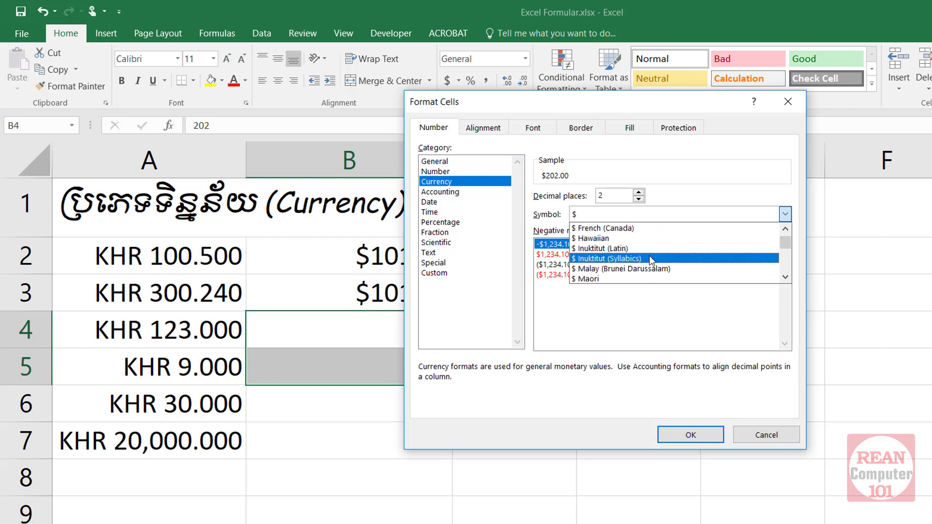
pyautogui.scroll(-2, 650, 259)
pyautogui.scroll(-2, 653, 261)
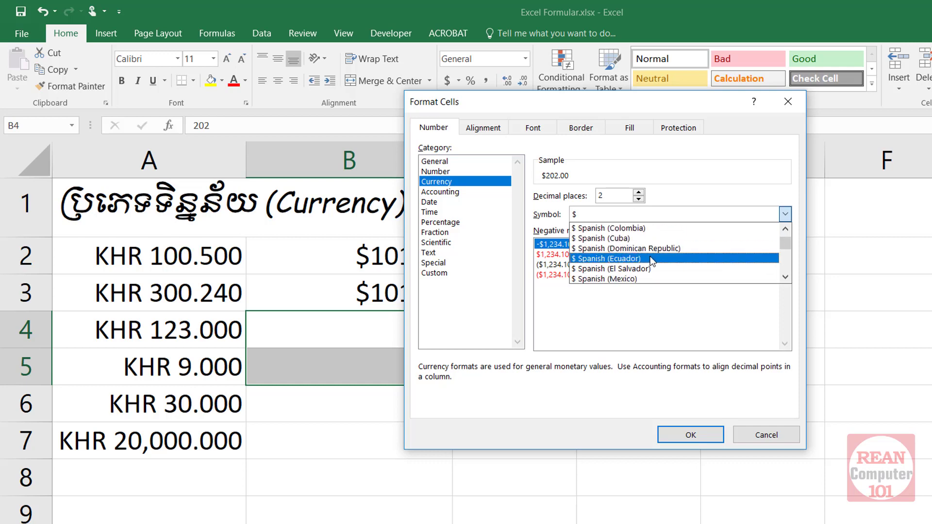
pyautogui.press('b')
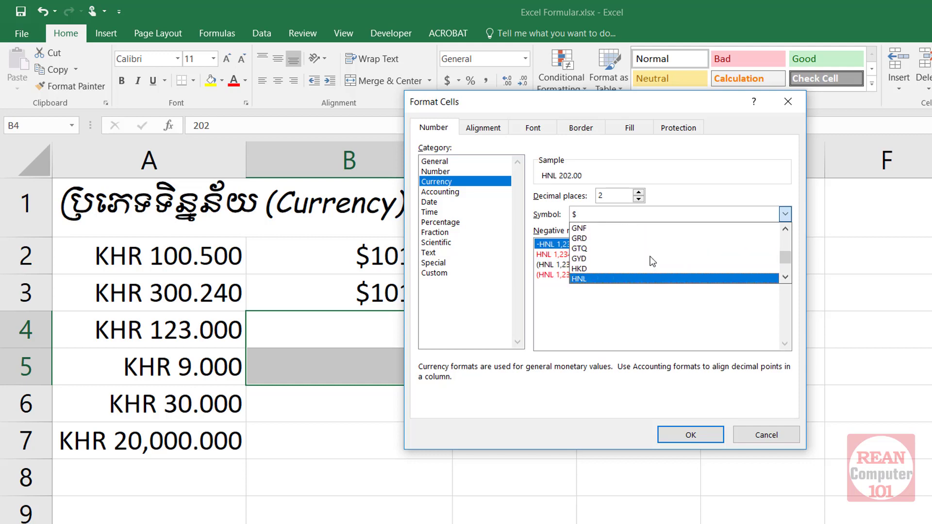
pyautogui.press('t')
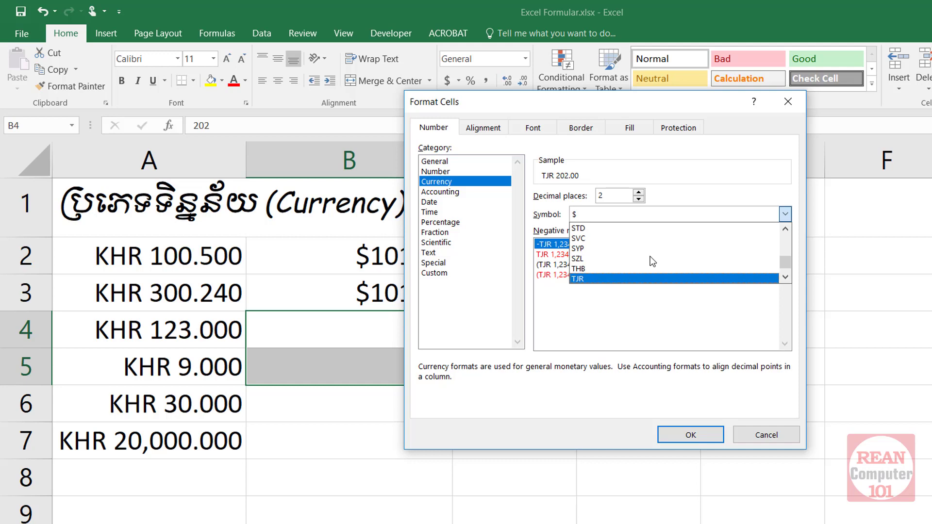
pyautogui.scroll(-1, 651, 257)
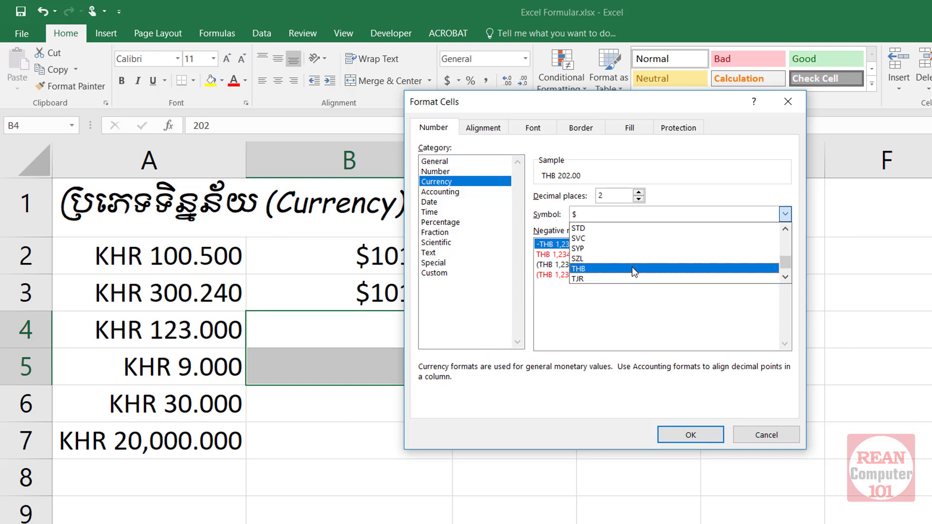
pyautogui.click(632, 268)
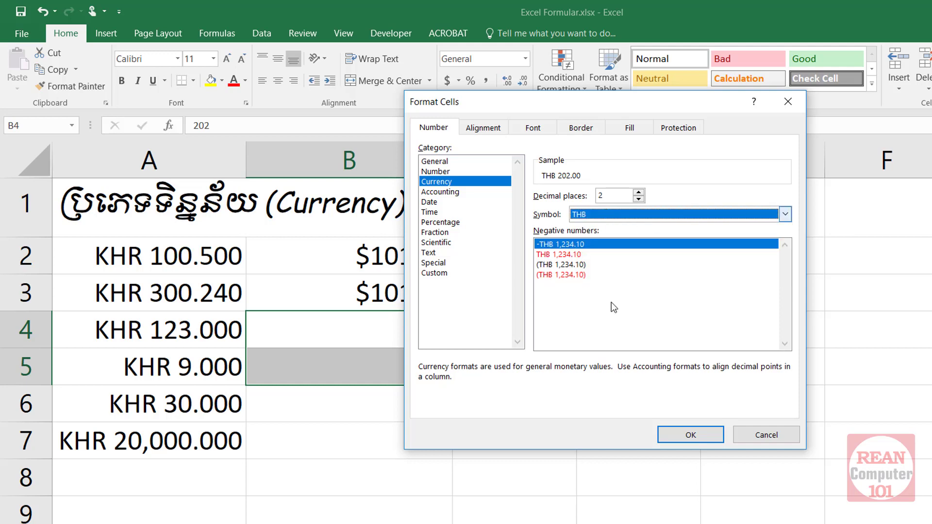
# - Apply the THB format and enter 100 in B5 so it shows THB 100.00
pyautogui.click(694, 437)
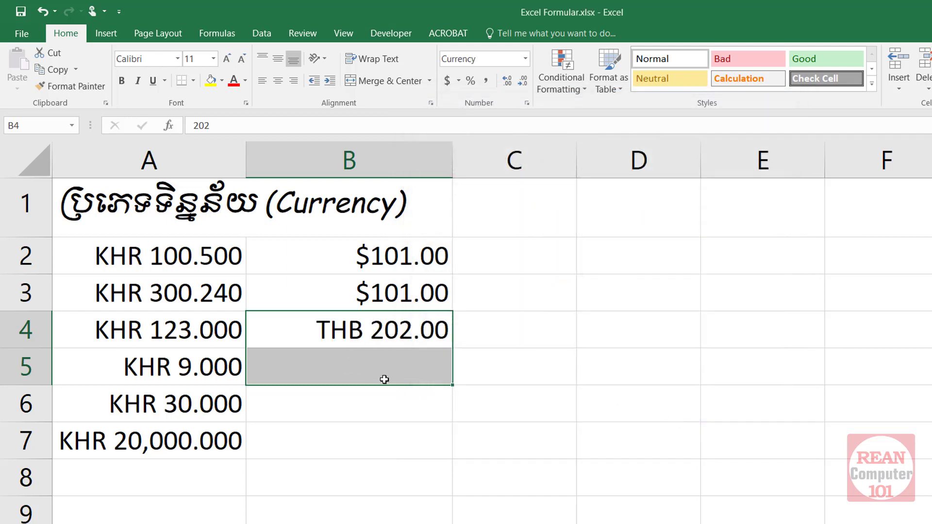
pyautogui.click(414, 370)
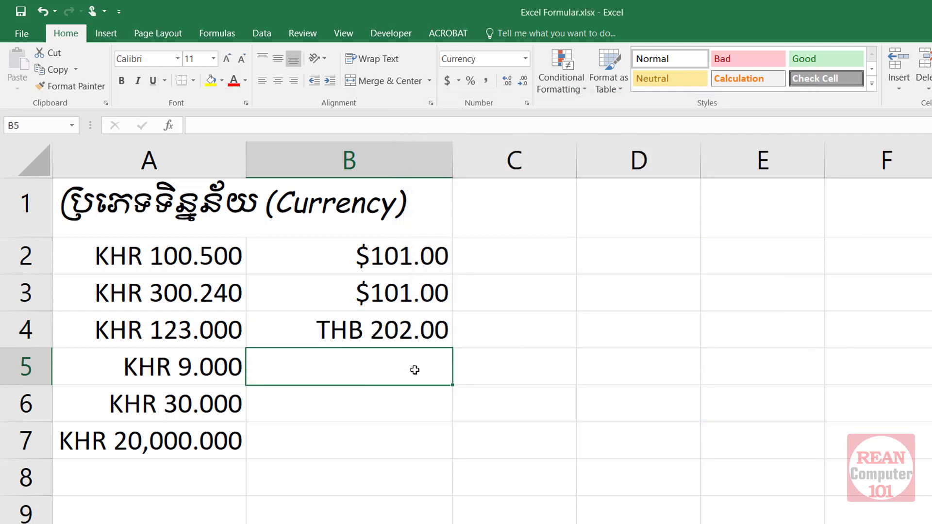
pyautogui.write('100')
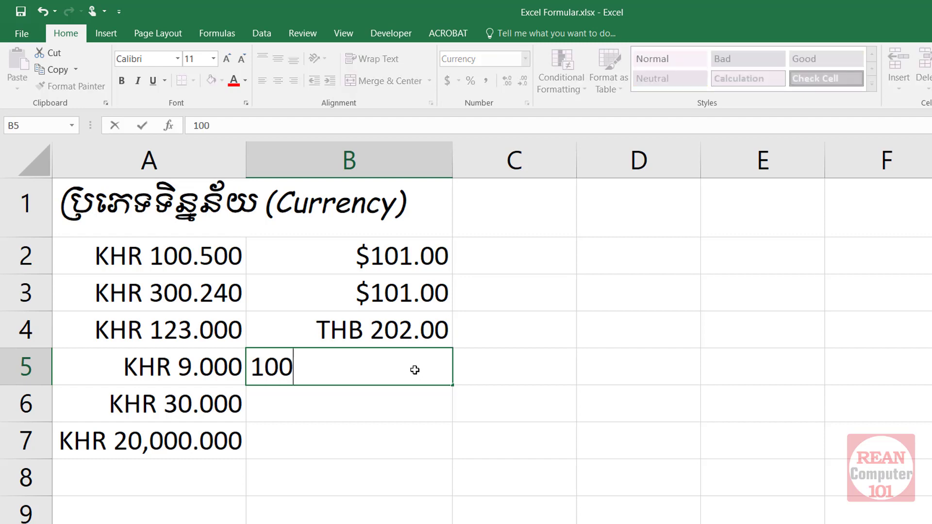
pyautogui.press('Return')
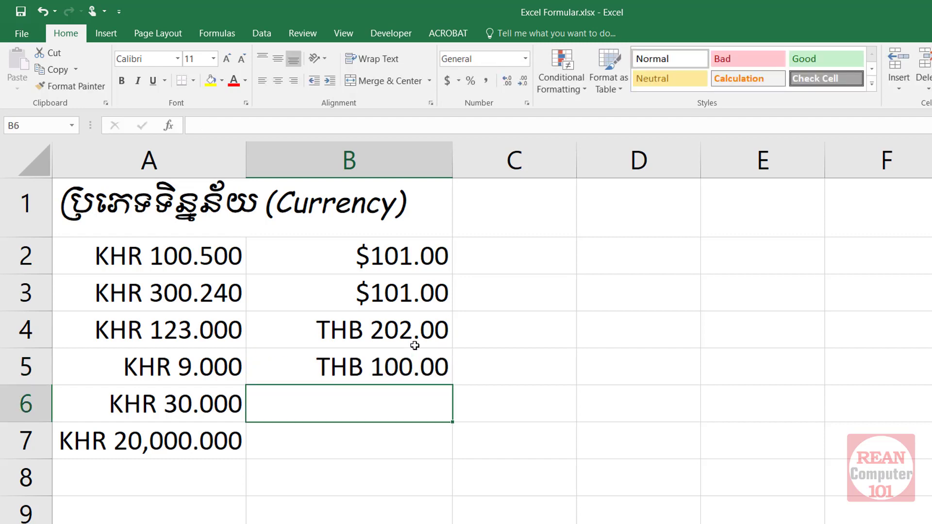
pyautogui.moveTo(416, 344); pyautogui.dragTo(420, 371)
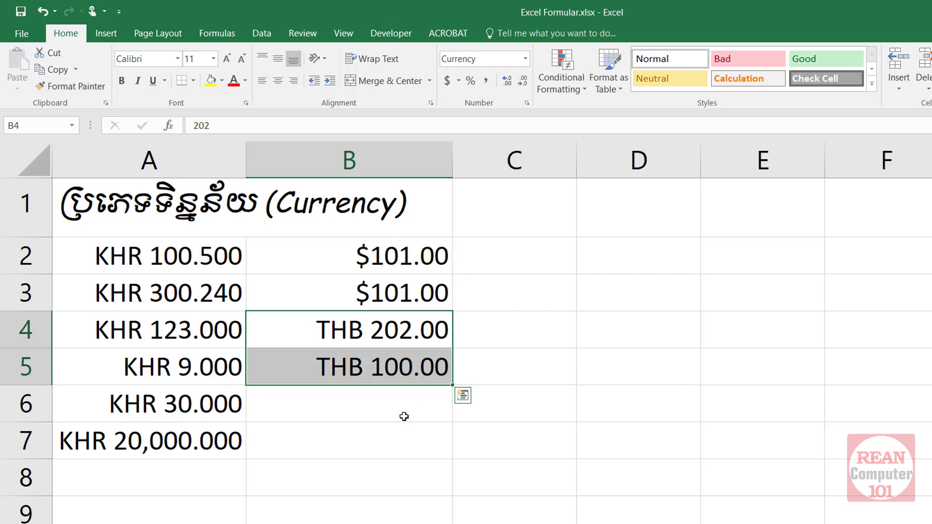
pyautogui.moveTo(404, 407); pyautogui.dragTo(406, 450)
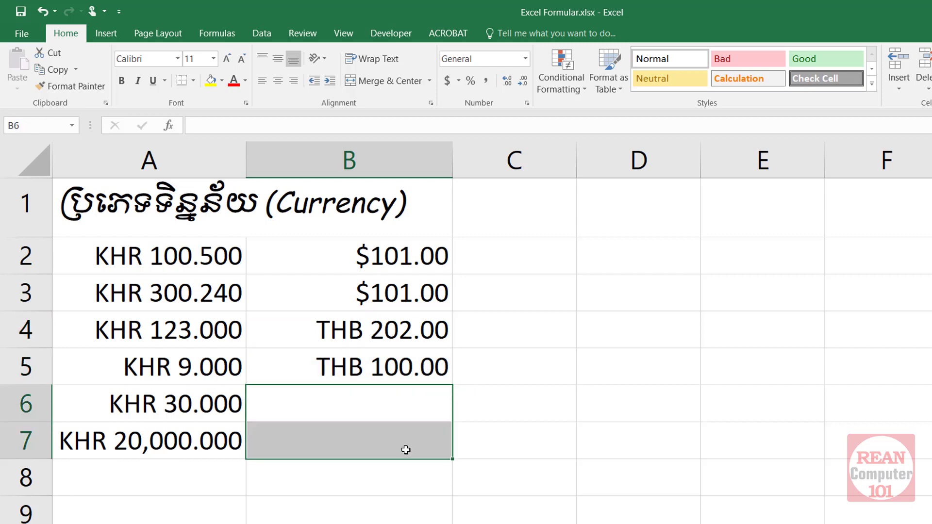
# - Give B6:B7 the Currency format, first picking the ¥ Yi (PRC) symbol
pyautogui.click(523, 60)
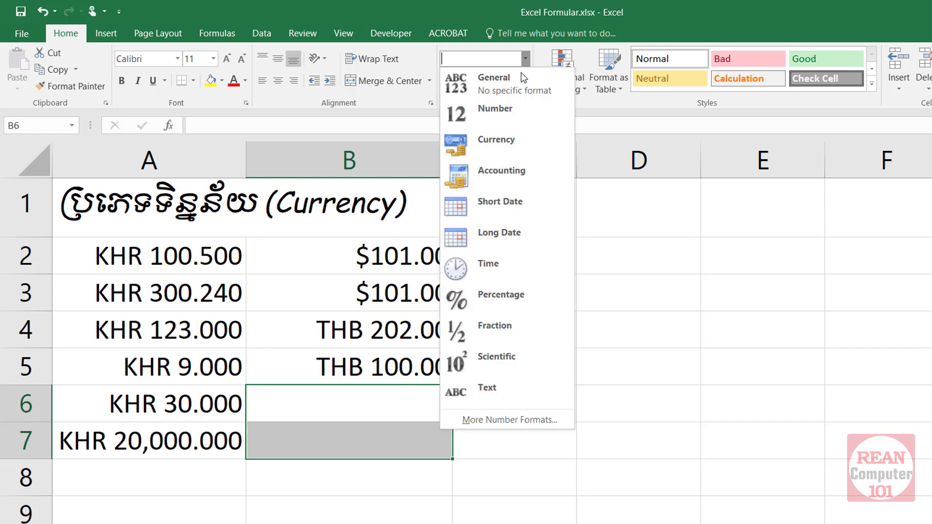
pyautogui.click(508, 154)
pyautogui.click(526, 103)
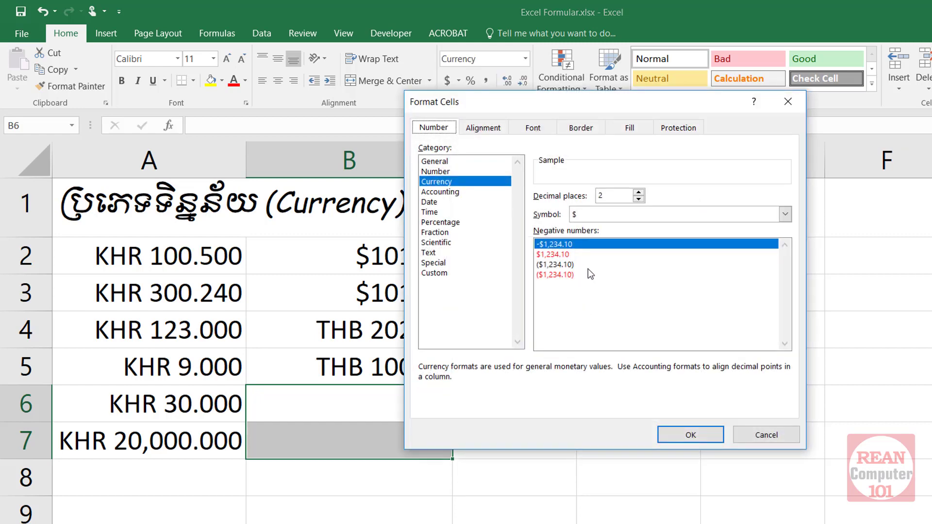
pyautogui.click(678, 216)
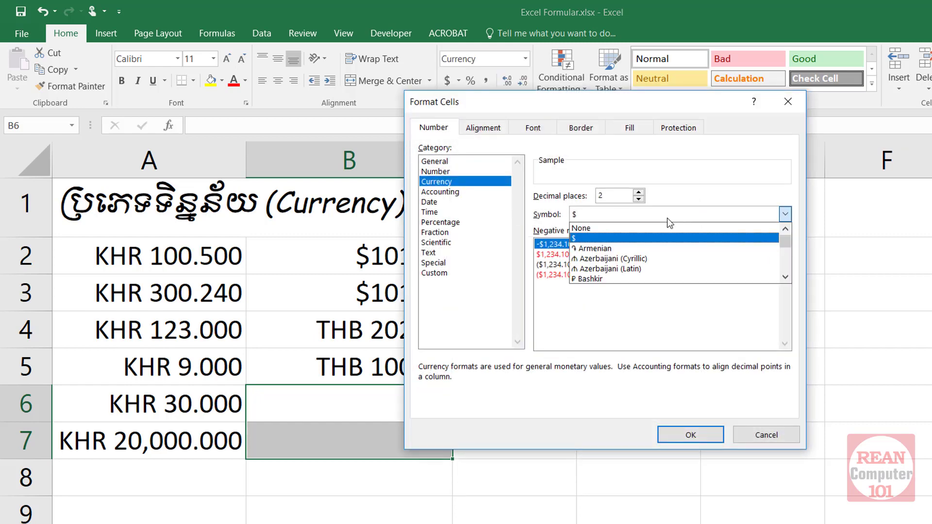
pyautogui.scroll(-3, 660, 249)
pyautogui.scroll(-2, 660, 249)
pyautogui.scroll(-1, 660, 249)
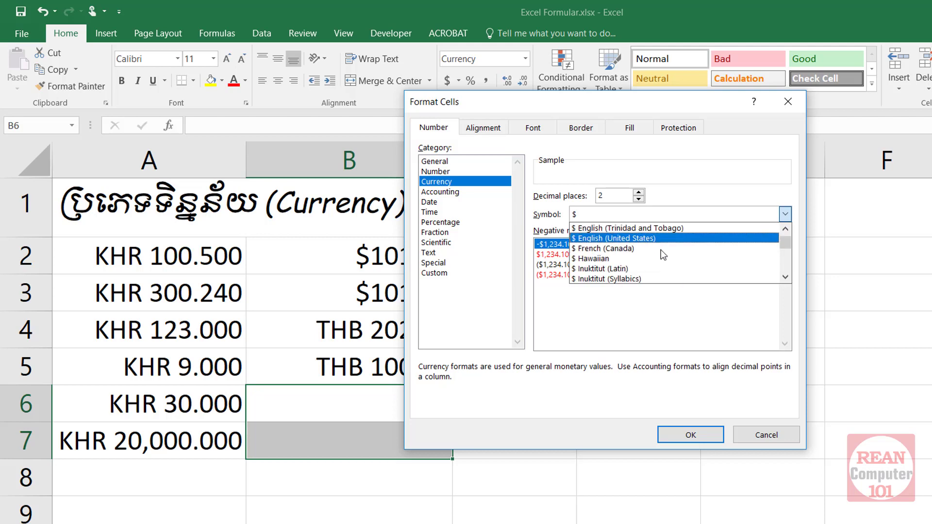
pyautogui.scroll(-1, 660, 249)
pyautogui.scroll(-4, 659, 250)
pyautogui.scroll(-1, 660, 258)
pyautogui.scroll(-2, 660, 258)
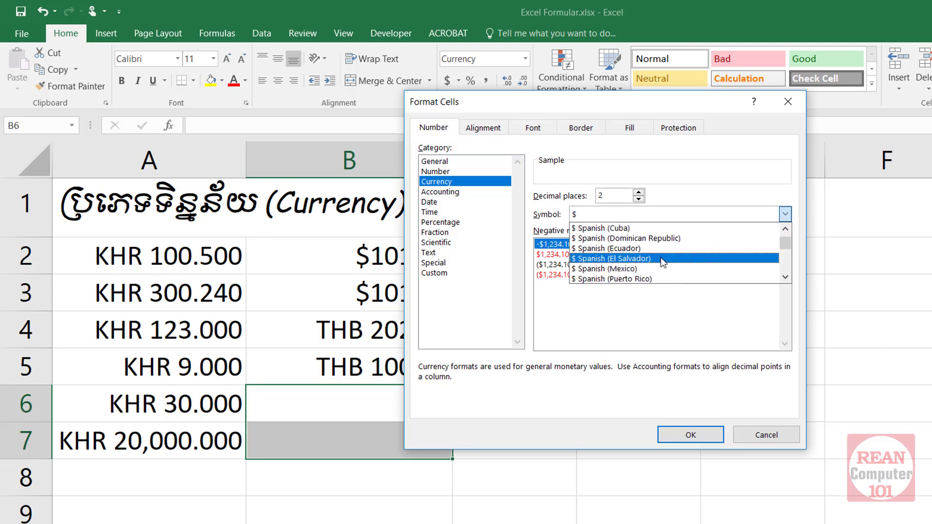
pyautogui.scroll(-6, 660, 257)
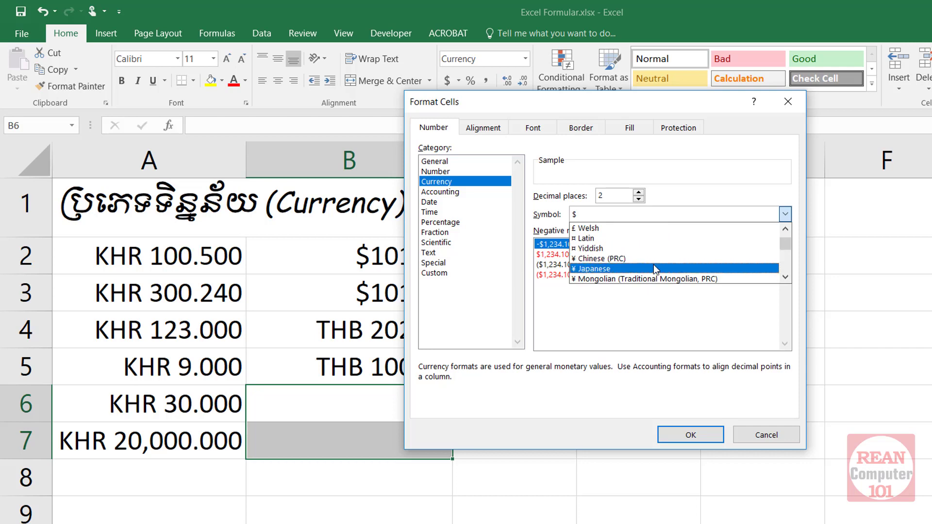
pyautogui.scroll(-2, 655, 262)
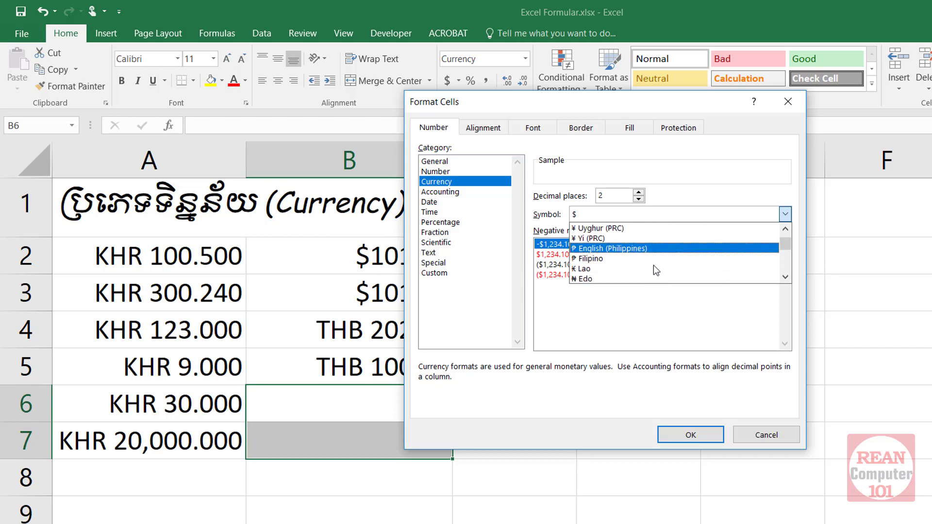
pyautogui.click(651, 240)
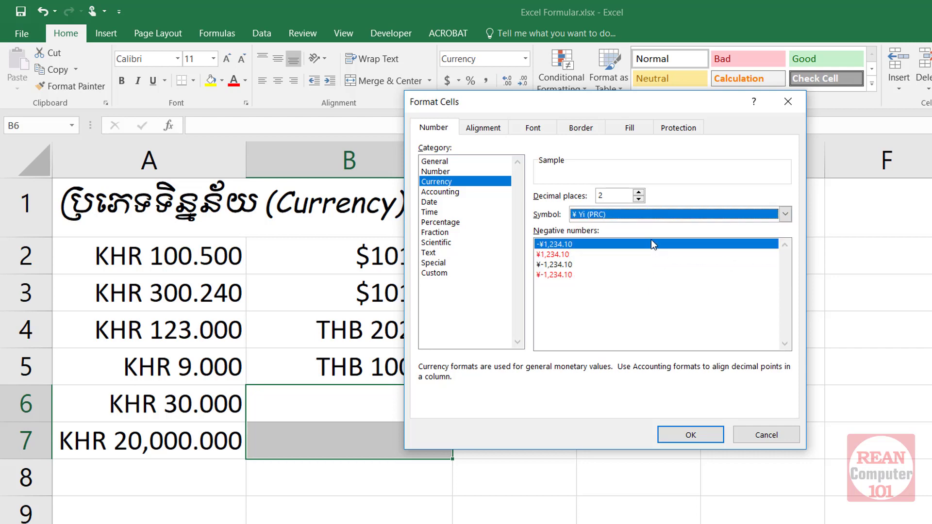
# - Replace the symbol with £ Scottish Gaelic (United Kingdom) and confirm the currency format
pyautogui.click(654, 214)
pyautogui.scroll(5, 653, 248)
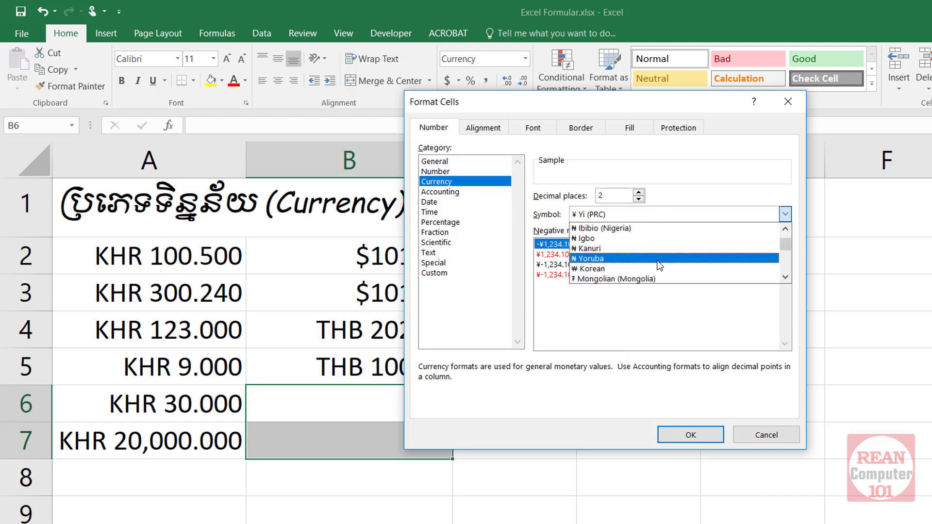
pyautogui.scroll(-1, 655, 262)
pyautogui.scroll(-5, 656, 272)
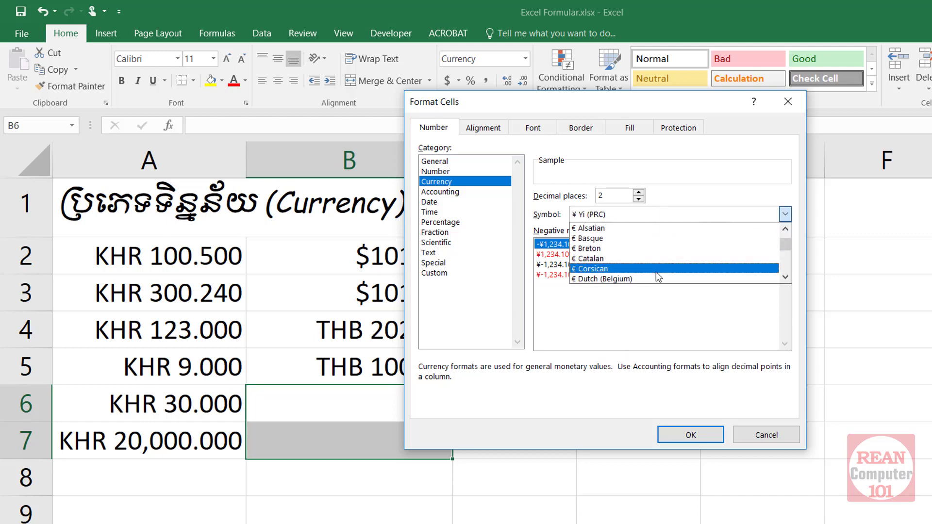
pyautogui.scroll(-3, 657, 265)
pyautogui.scroll(-3, 657, 265)
pyautogui.scroll(-3, 657, 265)
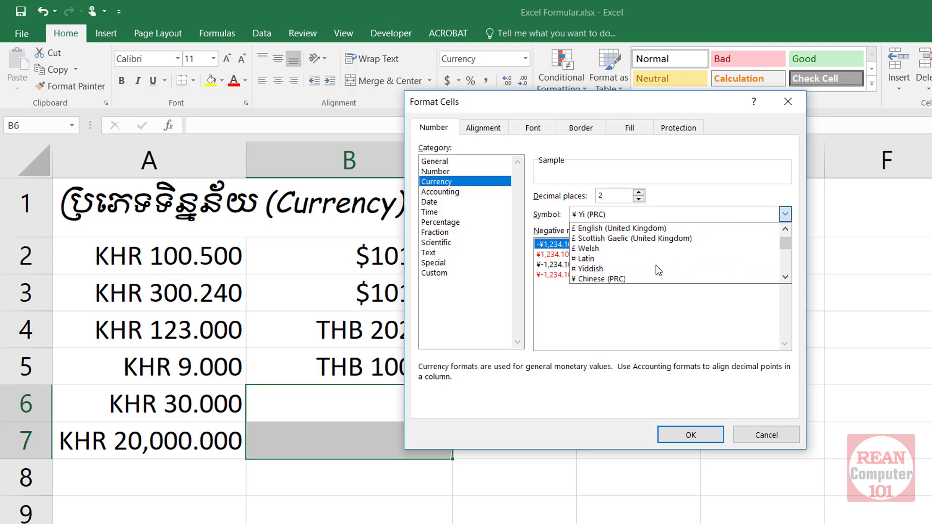
pyautogui.scroll(3, 656, 265)
pyautogui.scroll(-1, 657, 265)
pyautogui.scroll(-2, 656, 265)
pyautogui.scroll(-1, 656, 263)
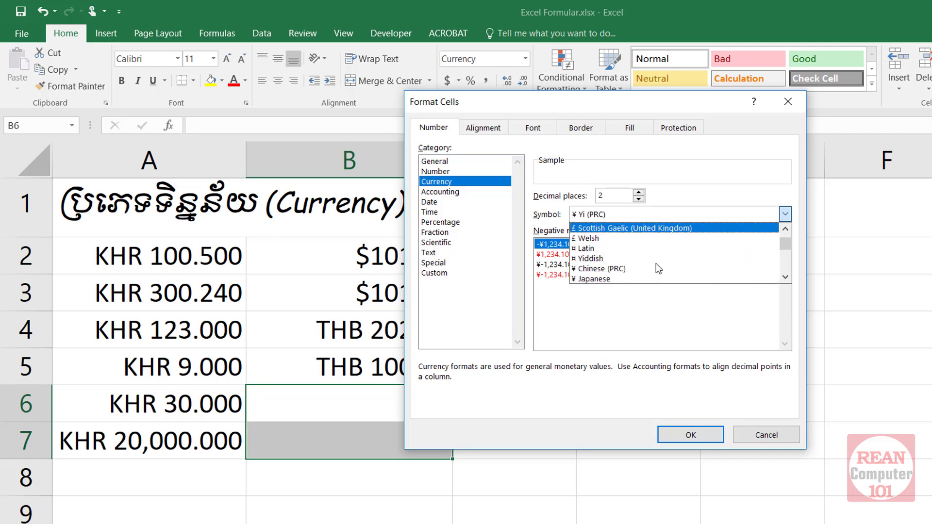
pyautogui.click(639, 237)
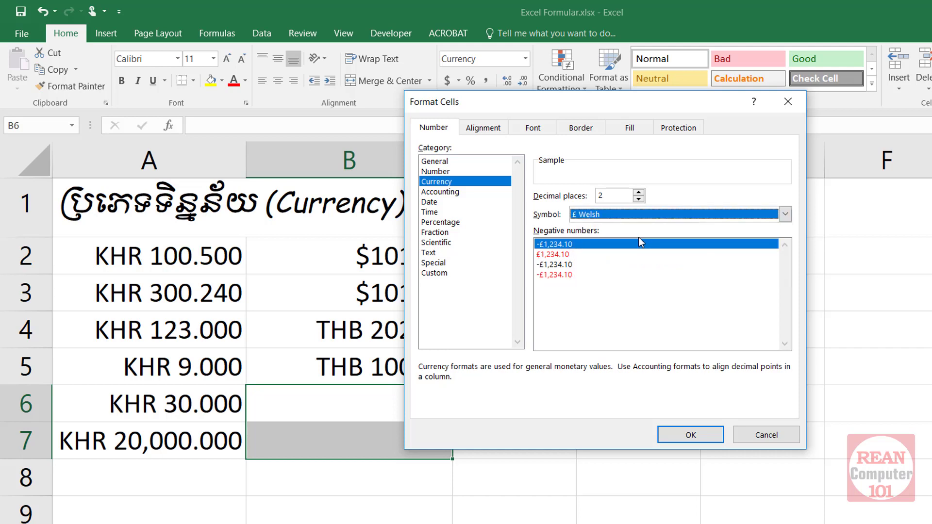
pyautogui.click(642, 214)
pyautogui.click(645, 231)
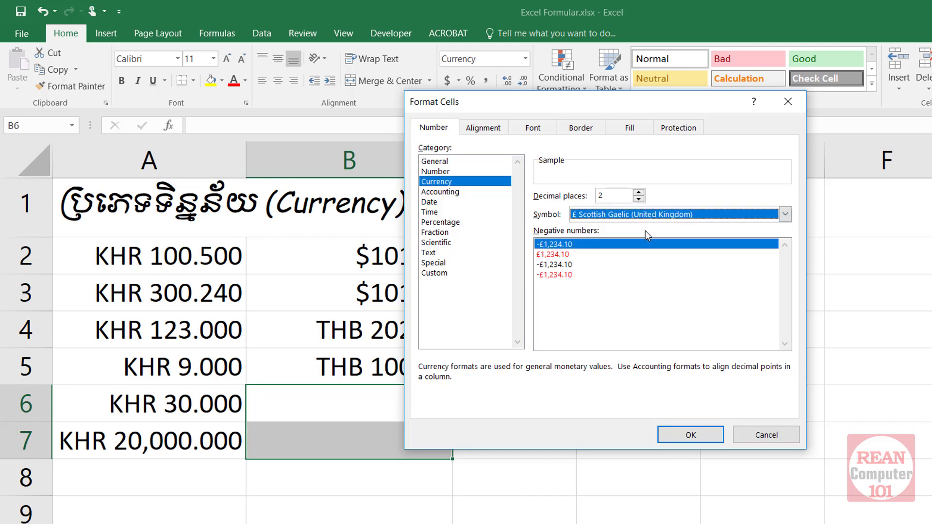
pyautogui.click(684, 435)
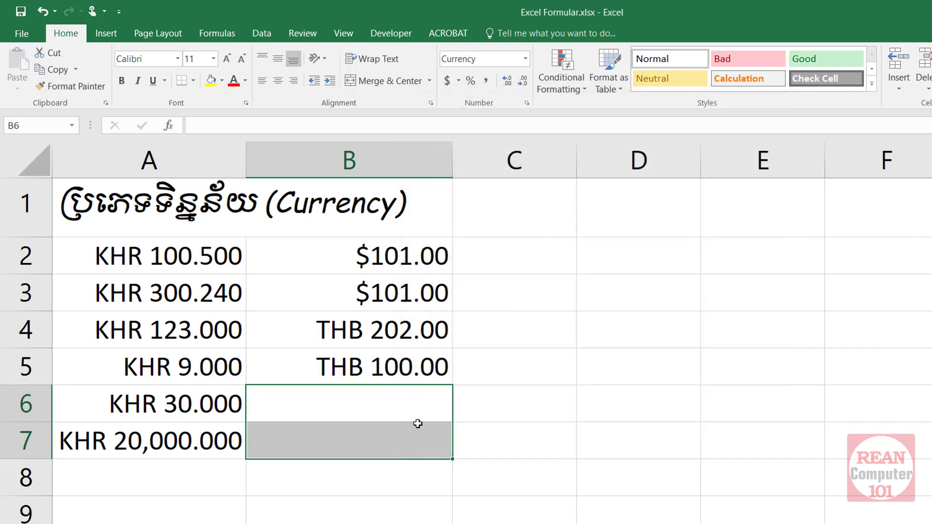
# - Enter 3.2 in B6 and 4.6 in B7 so they display £3.20 and £4.60
pyautogui.click(417, 424)
pyautogui.click(413, 399)
pyautogui.write('3')
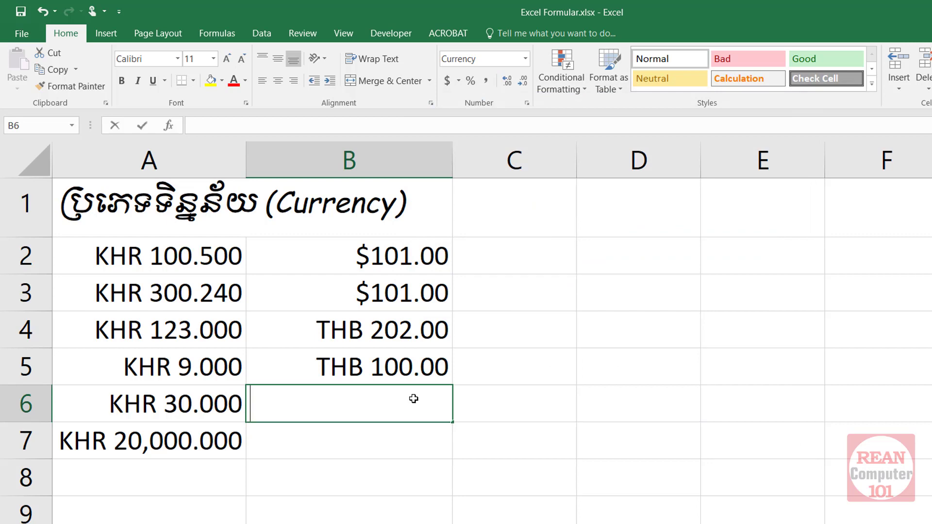
pyautogui.write('.2')
pyautogui.press('Return')
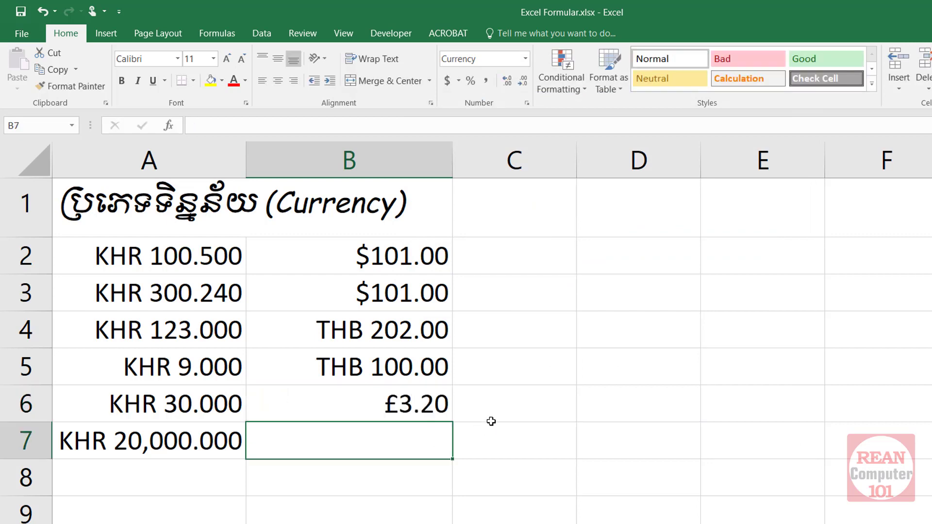
pyautogui.write('4.6')
pyautogui.press('Return')
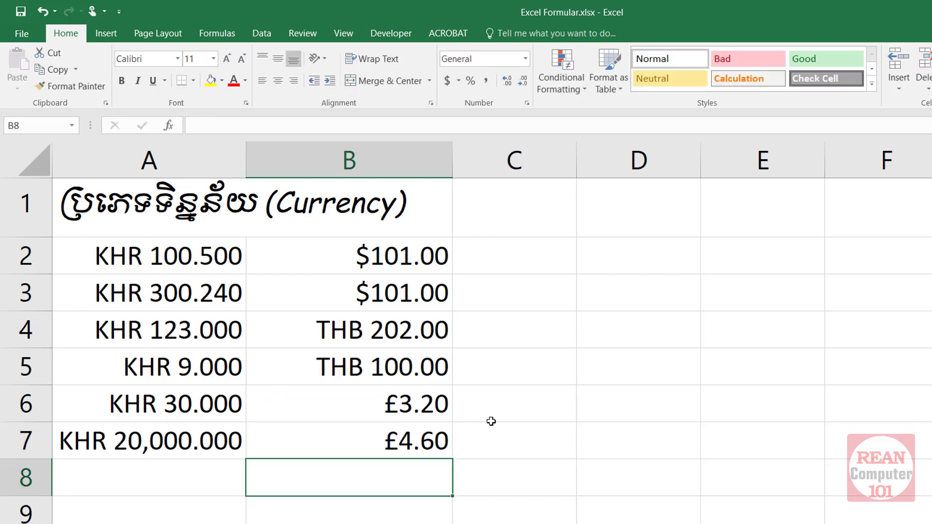
pyautogui.moveTo(424, 410); pyautogui.dragTo(422, 441)
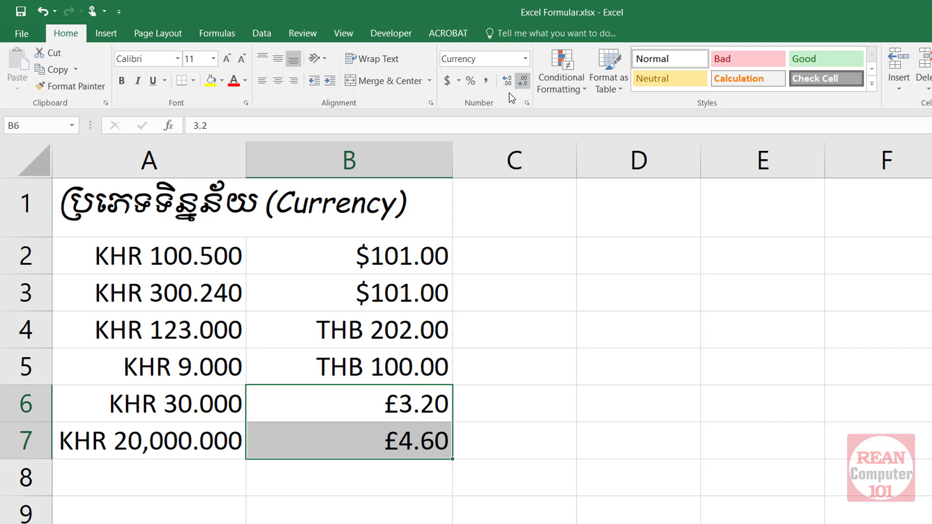
pyautogui.moveTo(398, 255); pyautogui.dragTo(397, 286)
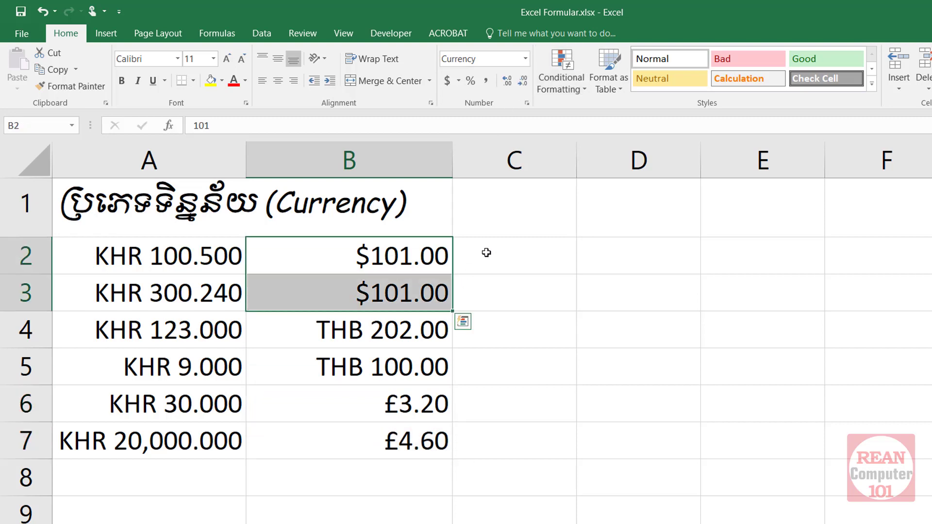
# - Switch the currency symbol of B2:B3 from $ to KHR, showing KHR 101.00
pyautogui.click(527, 103)
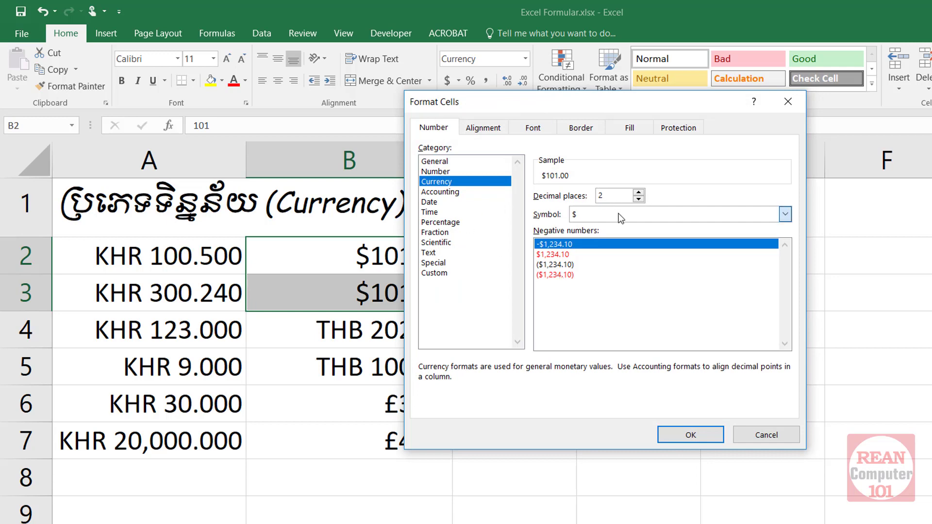
pyautogui.click(619, 215)
pyautogui.press('k')
pyautogui.press('Down')
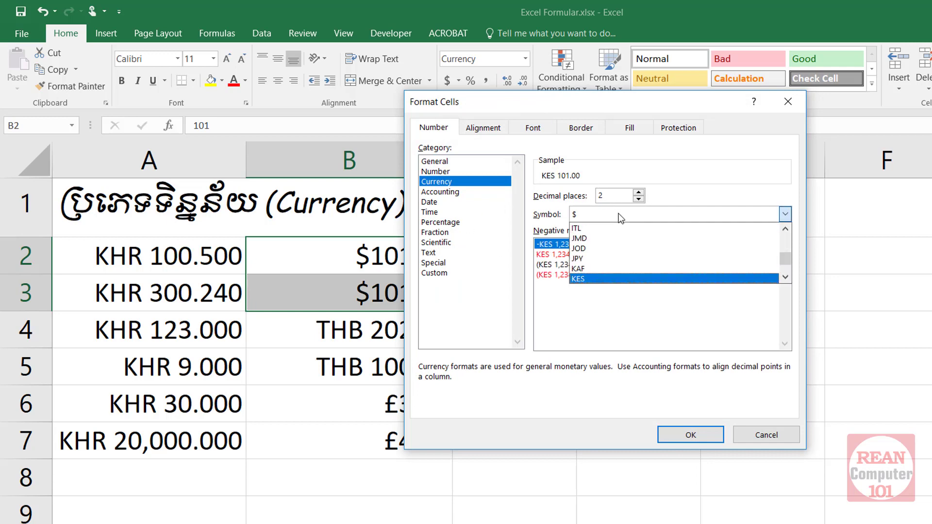
pyautogui.press('Down')
pyautogui.press('Down')
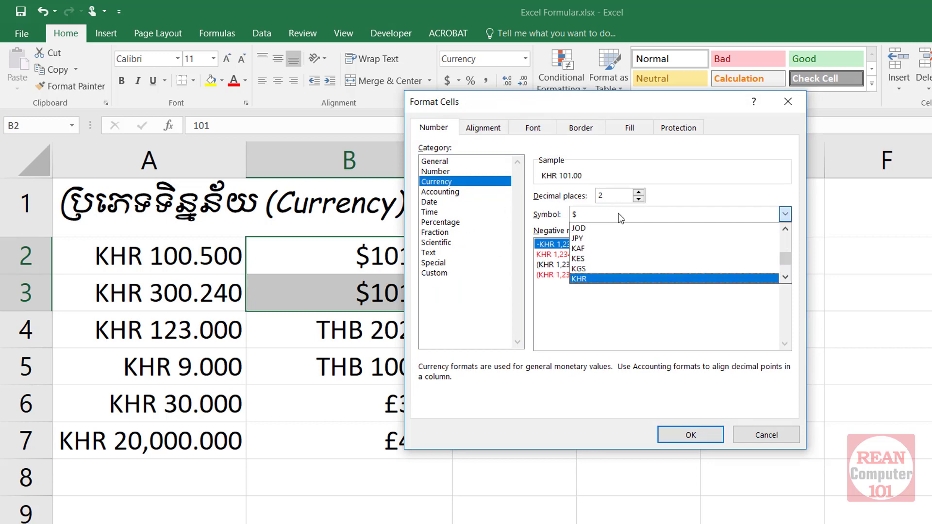
pyautogui.click(604, 279)
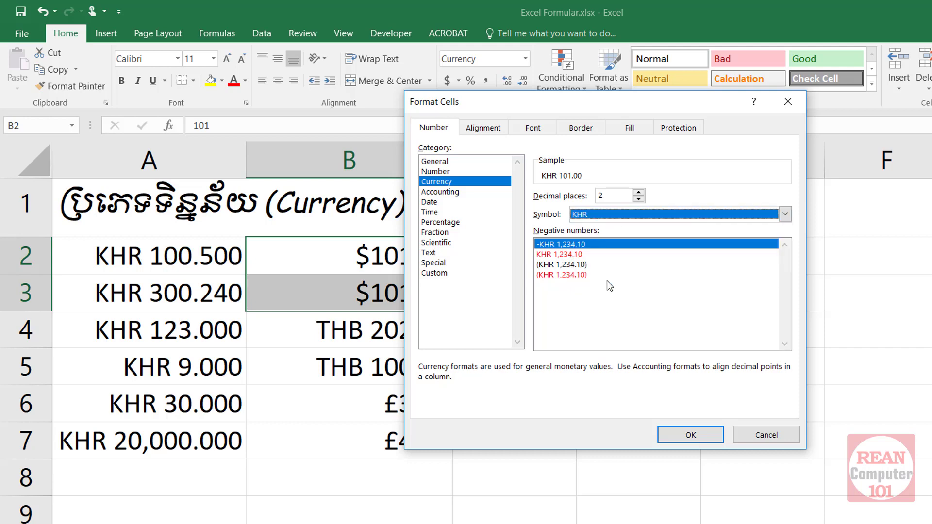
pyautogui.click(700, 432)
pyautogui.click(391, 278)
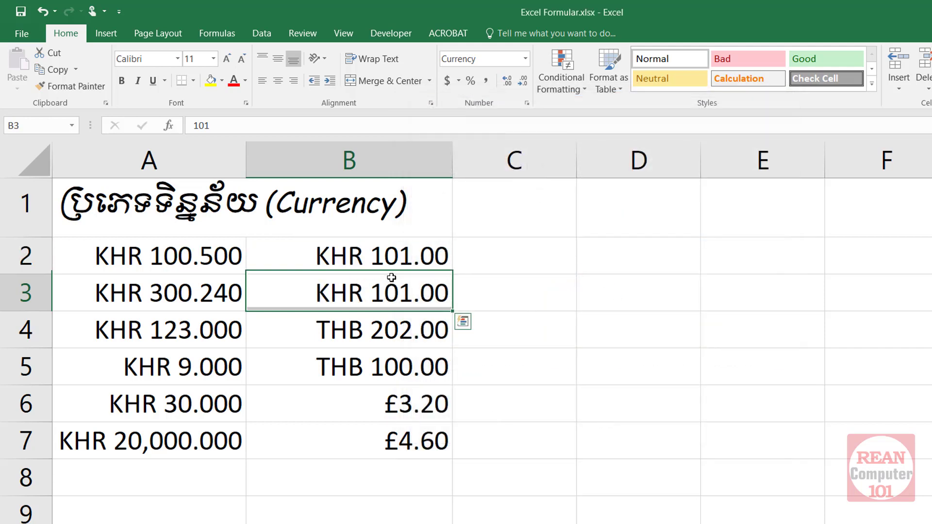
# - Put a minus sign before 101 in B2 and B3 so both read -KHR 101.00
pyautogui.click(388, 261)
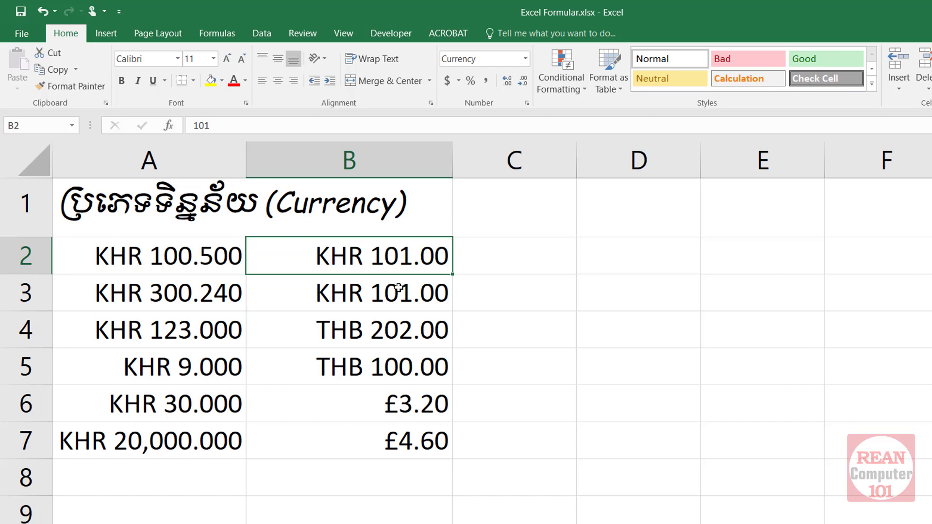
pyautogui.click(393, 293)
pyautogui.click(392, 264)
pyautogui.doubleClick(403, 266)
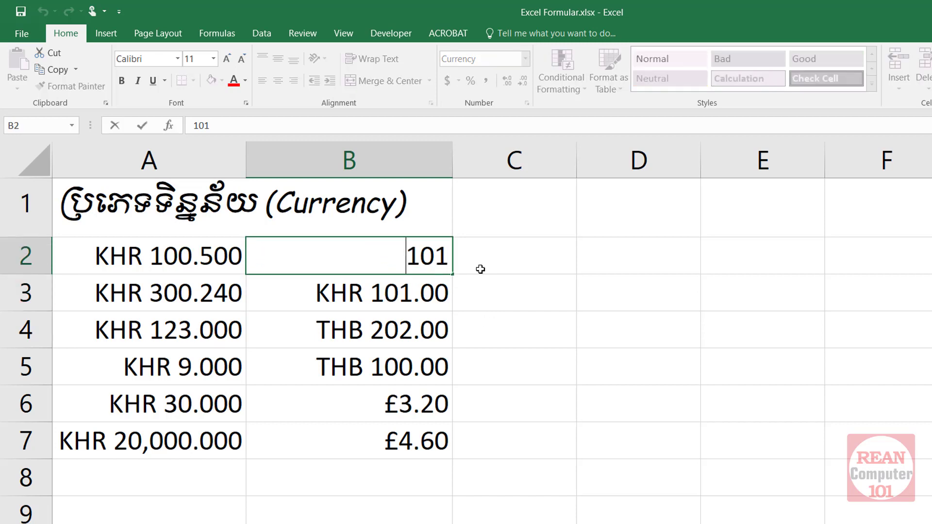
pyautogui.write('-')
pyautogui.press('Return')
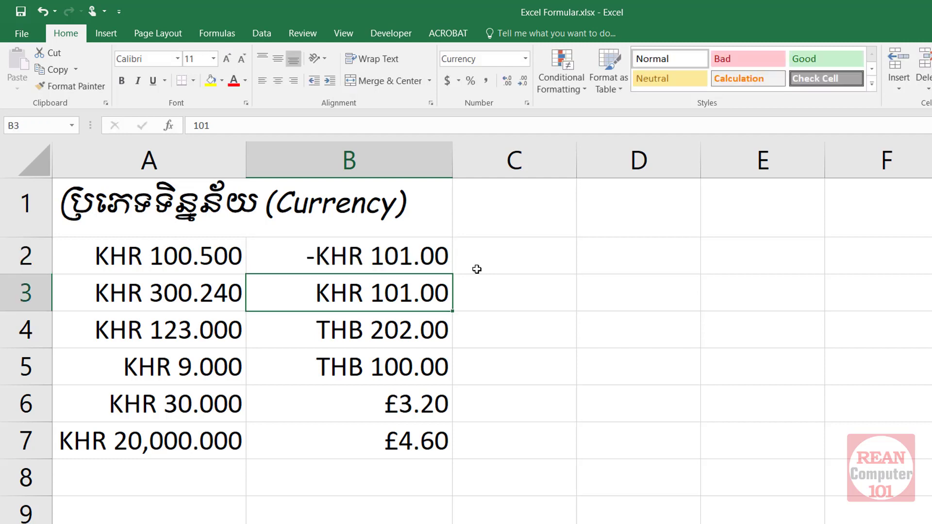
pyautogui.click(390, 257)
pyautogui.doubleClick(413, 297)
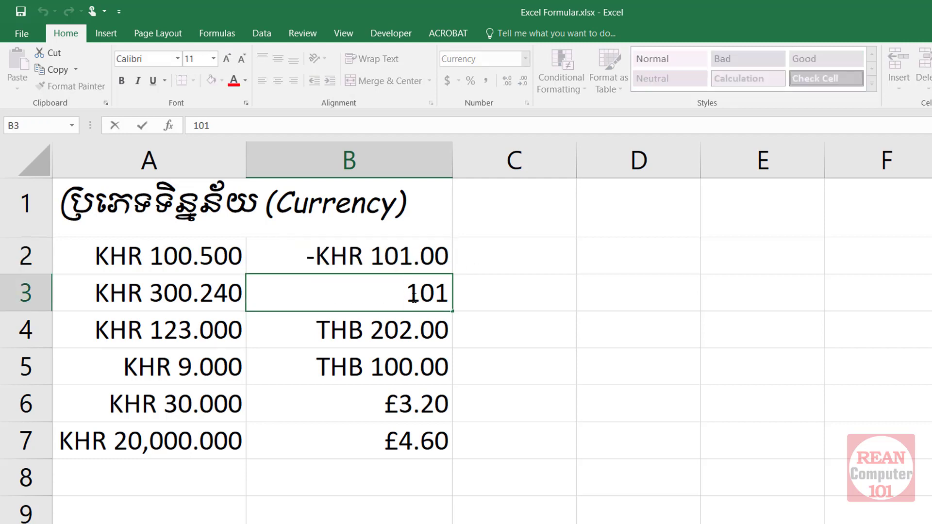
pyautogui.write('-')
pyautogui.press('Return')
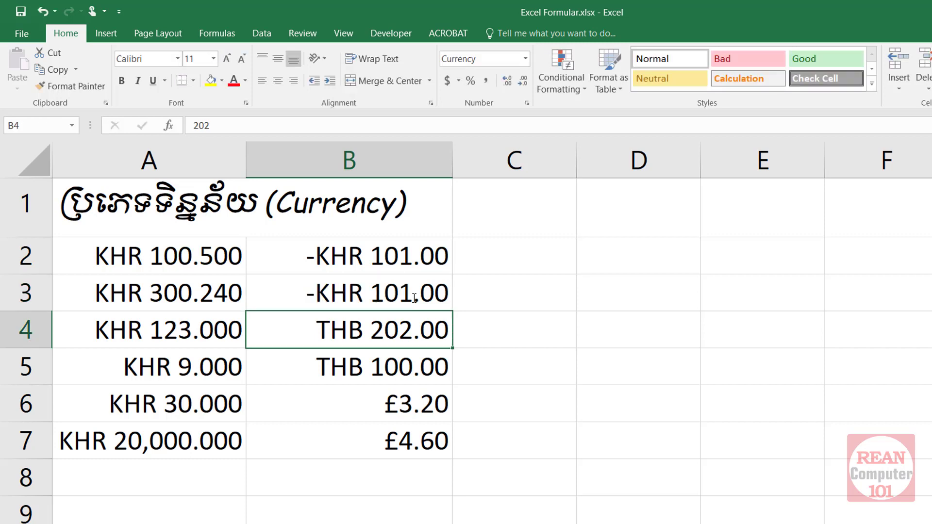
pyautogui.click(414, 298)
pyautogui.click(417, 255)
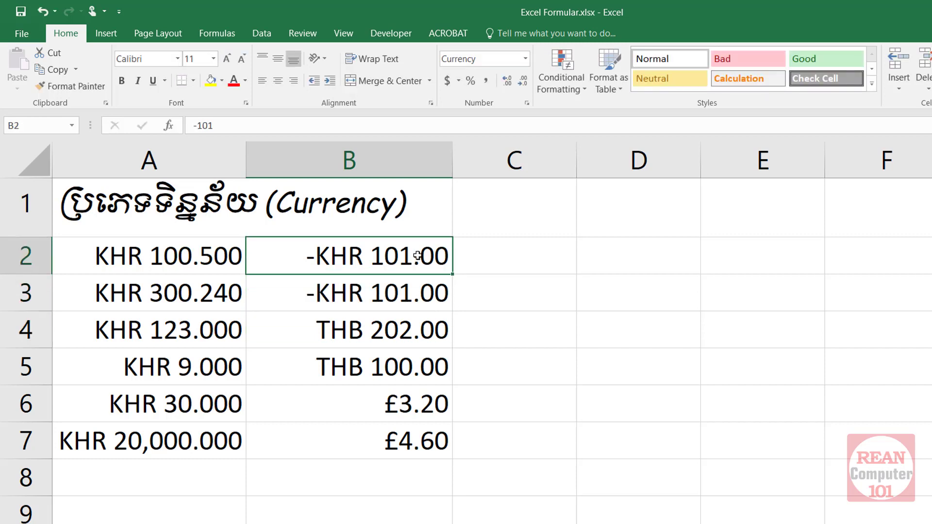
# - Format B2:B3 negatives in red without a minus sign, using the red KHR 1,234.10 style
pyautogui.moveTo(417, 255); pyautogui.dragTo(412, 290)
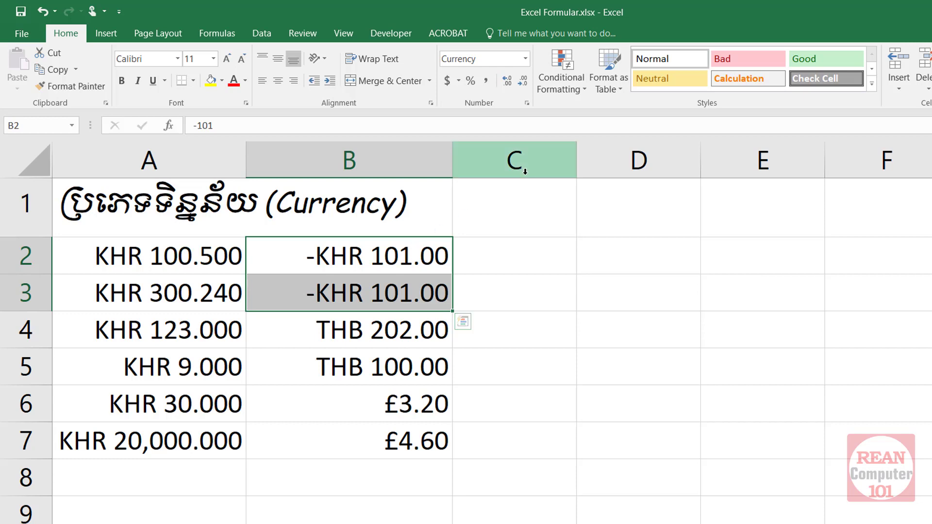
pyautogui.click(527, 104)
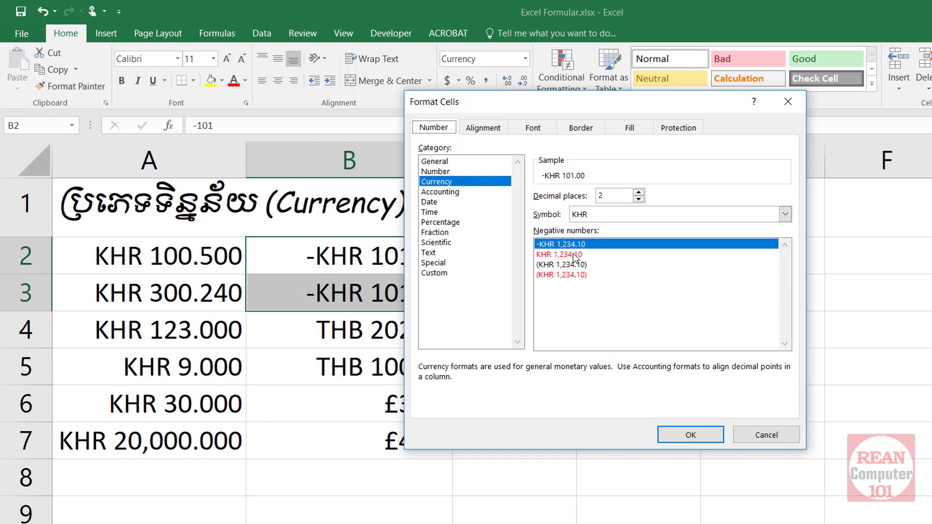
pyautogui.click(555, 257)
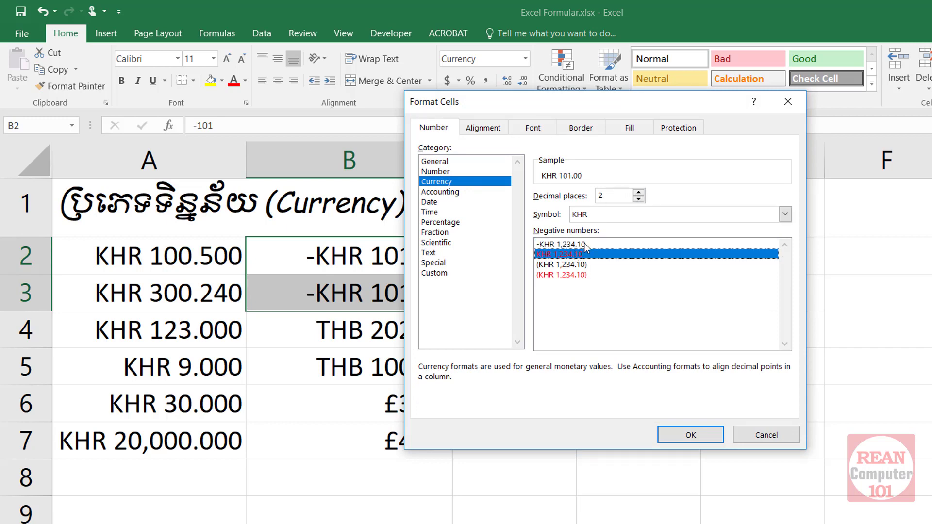
pyautogui.click(585, 244)
pyautogui.click(559, 255)
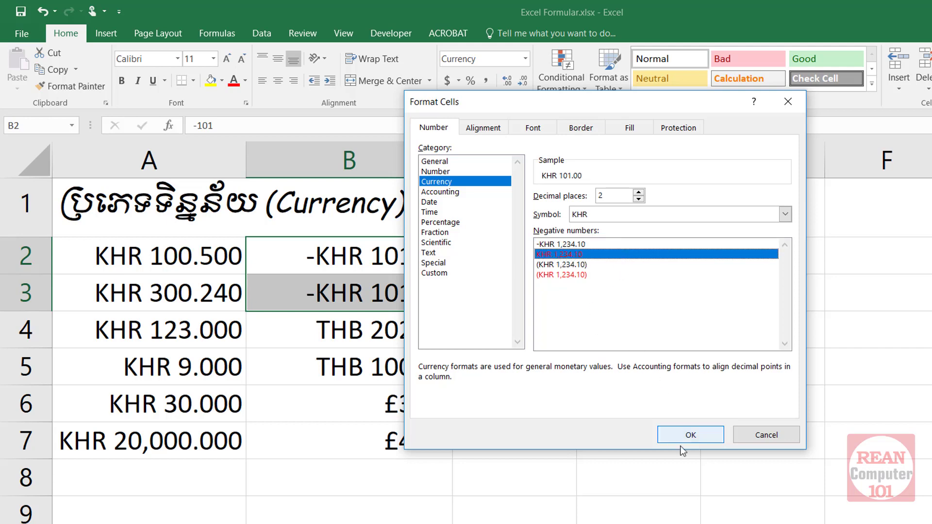
pyautogui.click(687, 435)
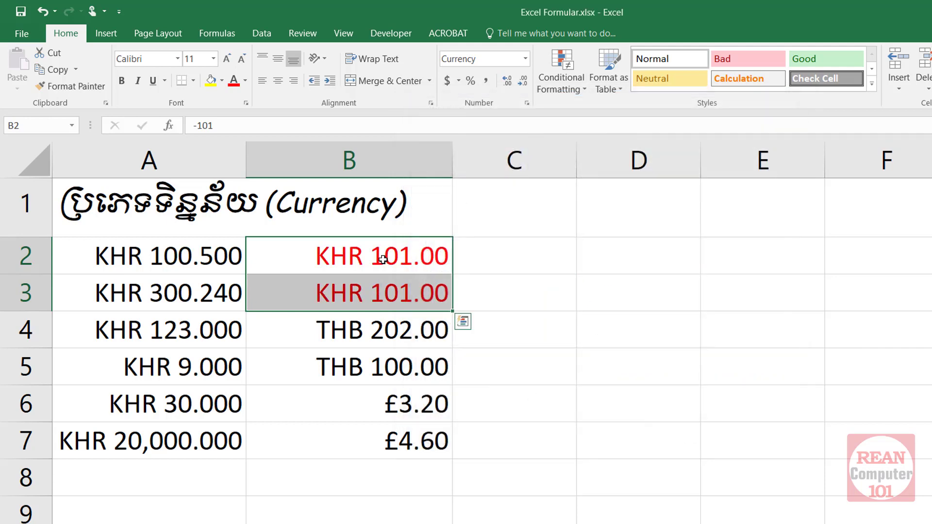
pyautogui.click(420, 257)
pyautogui.click(418, 302)
pyautogui.click(405, 407)
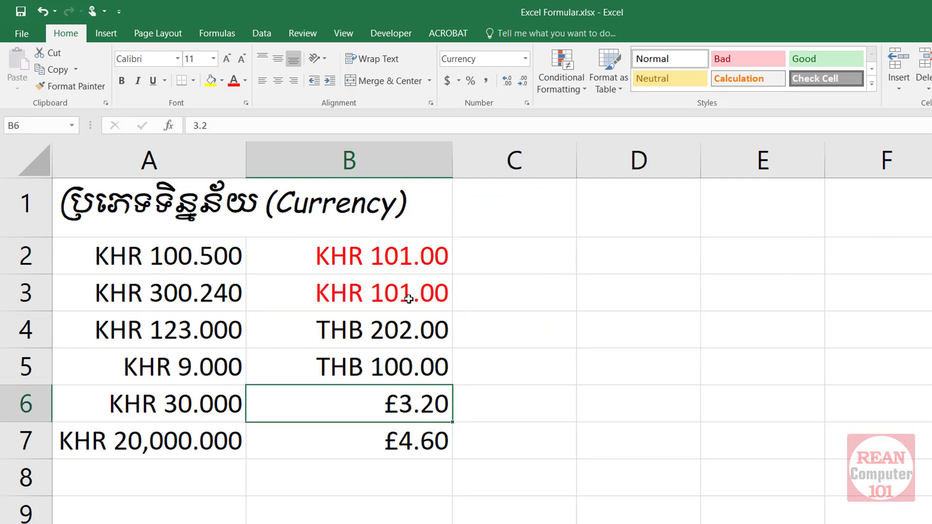
pyautogui.click(409, 262)
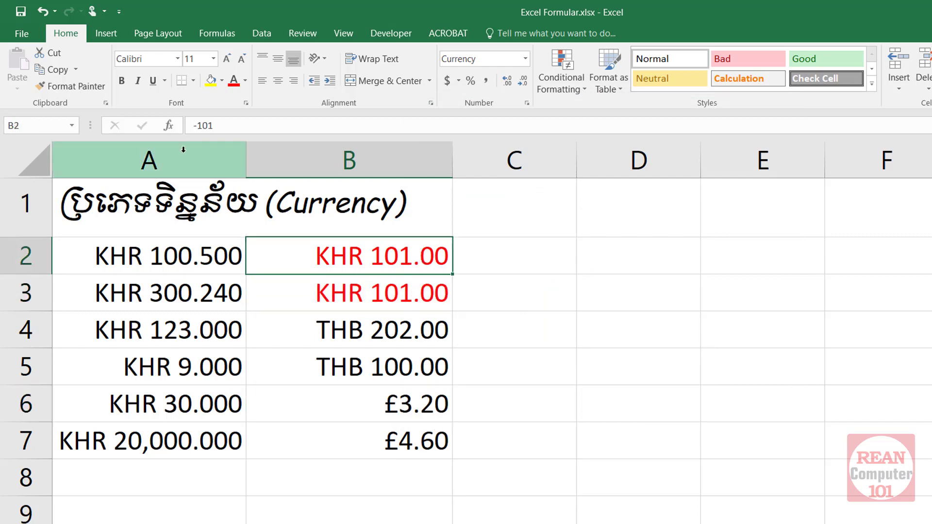
pyautogui.moveTo(225, 127); pyautogui.dragTo(184, 130)
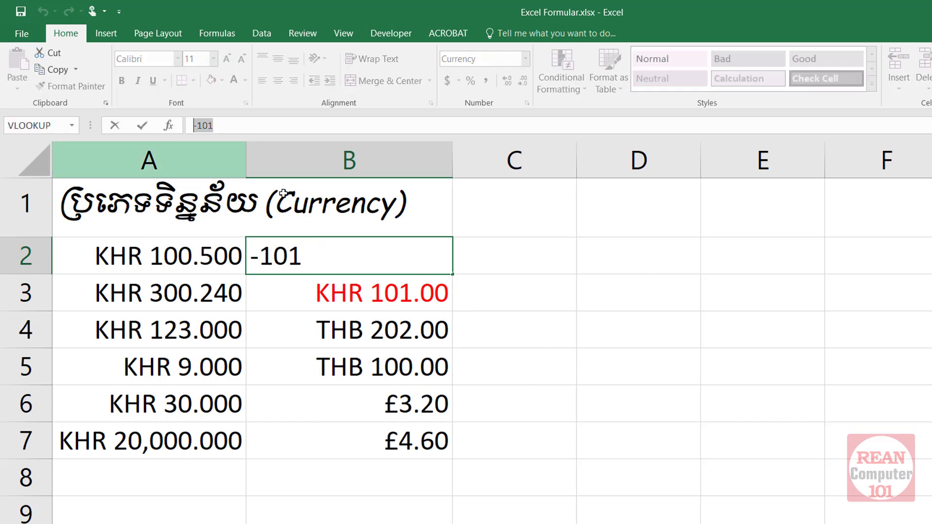
pyautogui.press('Return')
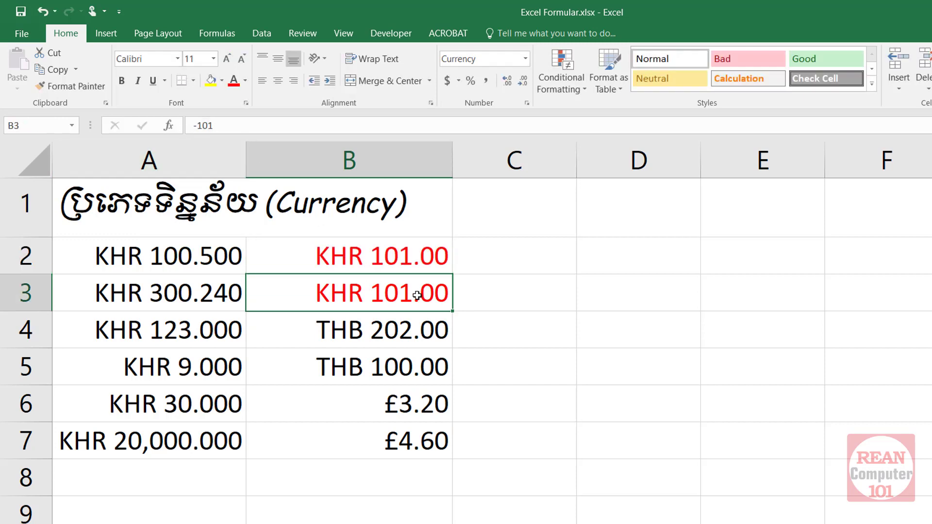
pyautogui.doubleClick(404, 295)
pyautogui.moveTo(403, 295); pyautogui.dragTo(460, 290)
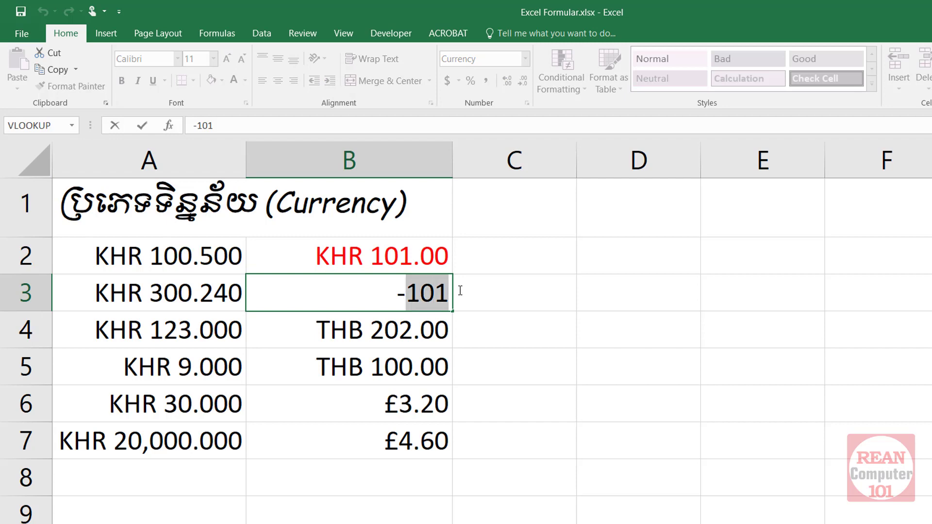
pyautogui.press('Return')
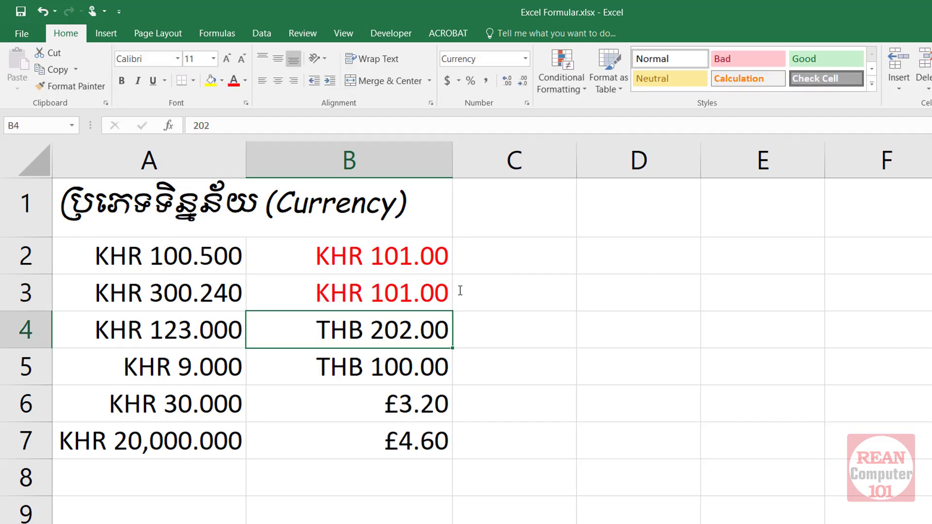
pyautogui.click(416, 260)
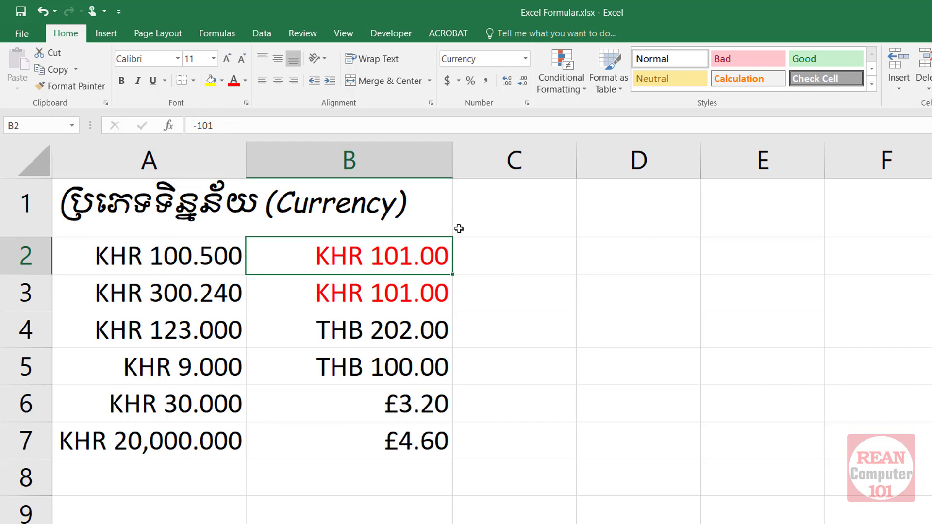
# - Enter the formula =B2+111 in C2, which displays KHR 10.00
pyautogui.click(506, 258)
pyautogui.write('=')
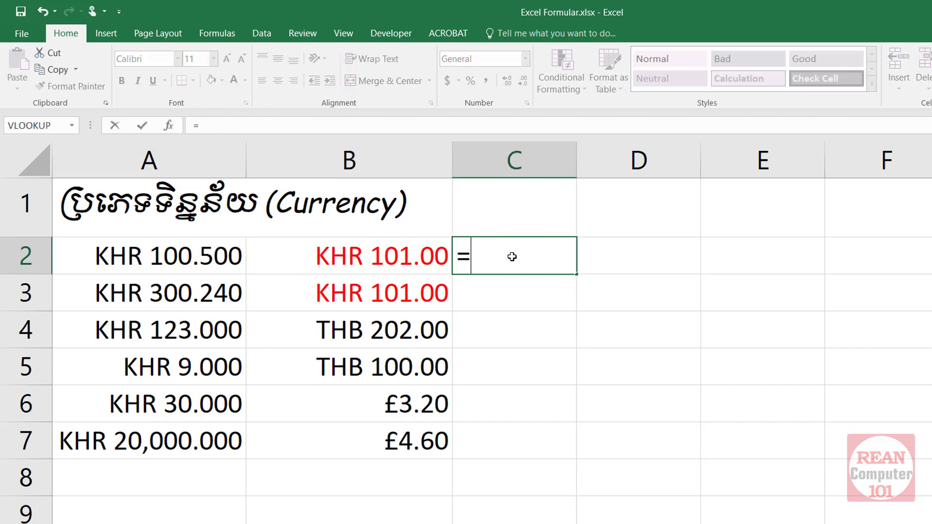
pyautogui.click(398, 258)
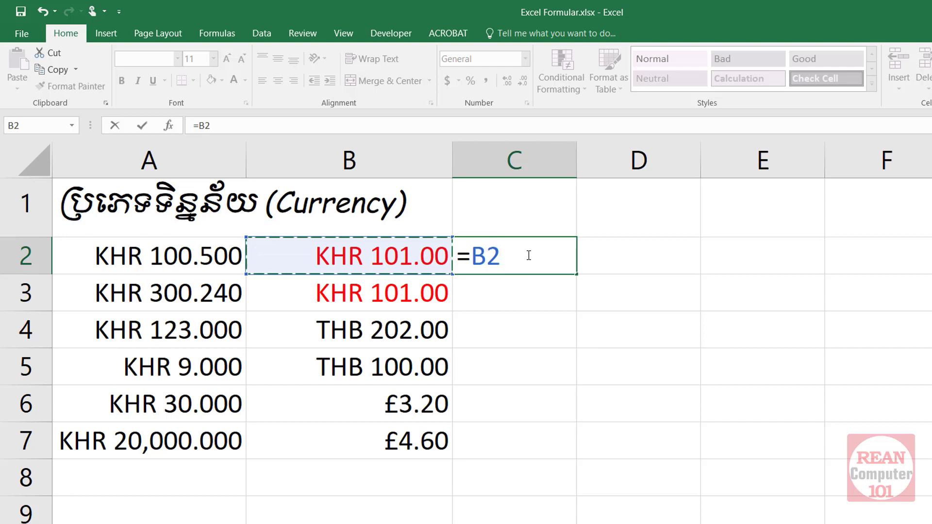
pyautogui.write('+')
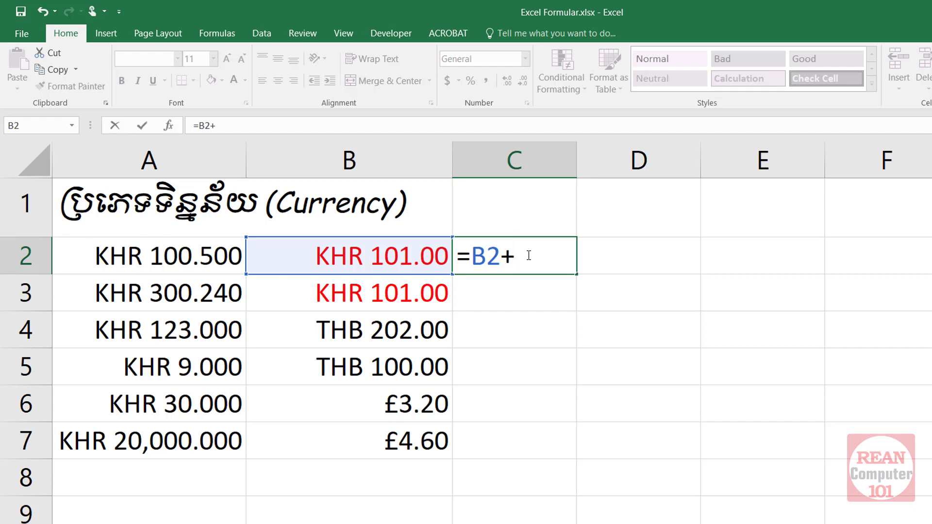
pyautogui.write('1')
pyautogui.write('11')
pyautogui.click(499, 256)
pyautogui.moveTo(497, 255)
pyautogui.mouseDown()
pyautogui.moveTo(478, 258)
pyautogui.moveTo(560, 256)
pyautogui.mouseUp()
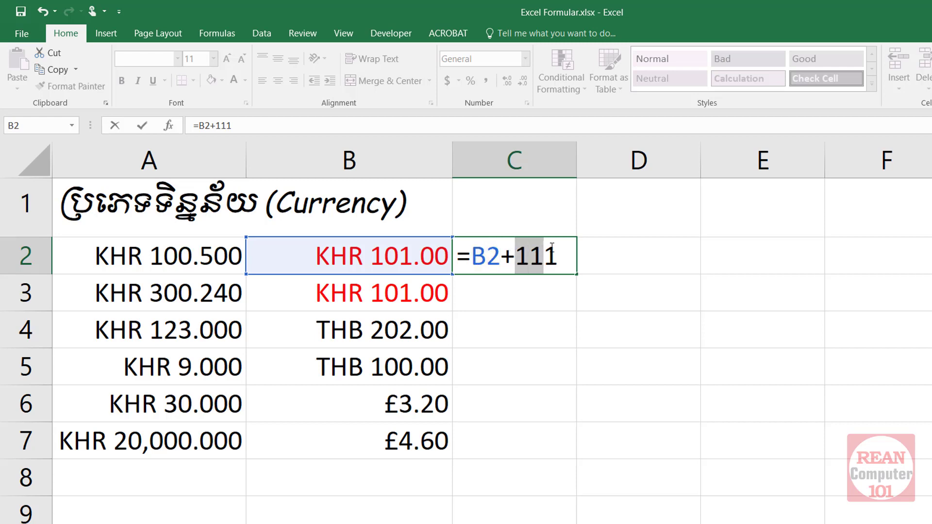
pyautogui.click(567, 255)
pyautogui.press('Return')
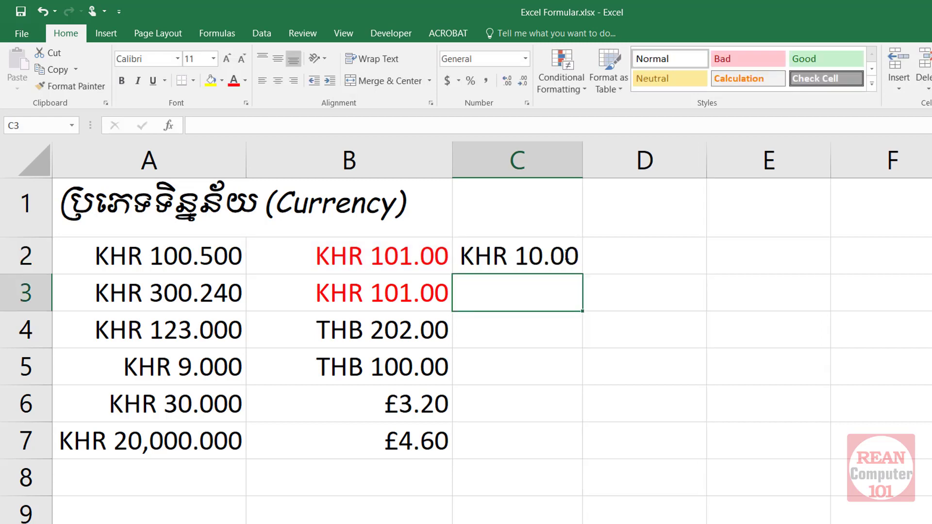
# - Reopen C2's formula =B2+111 to review the 111 and the operator
pyautogui.click(565, 254)
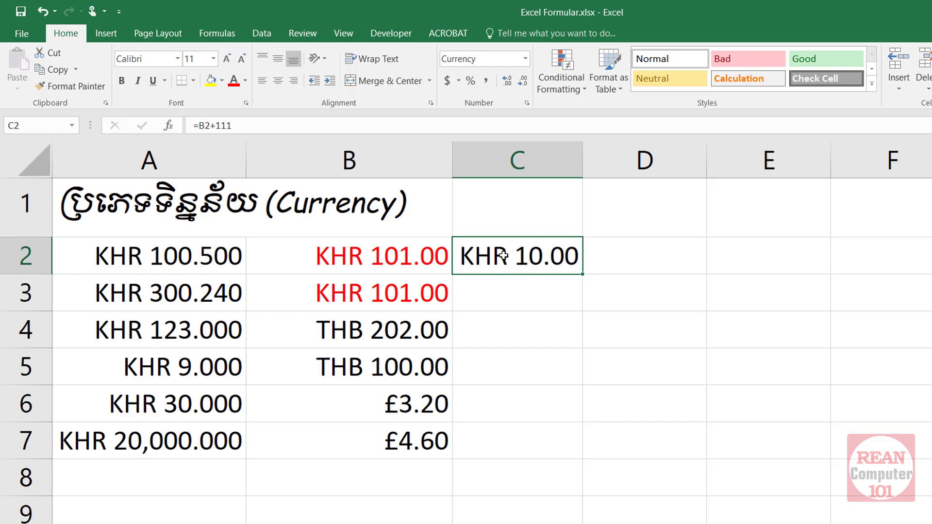
pyautogui.doubleClick(489, 257)
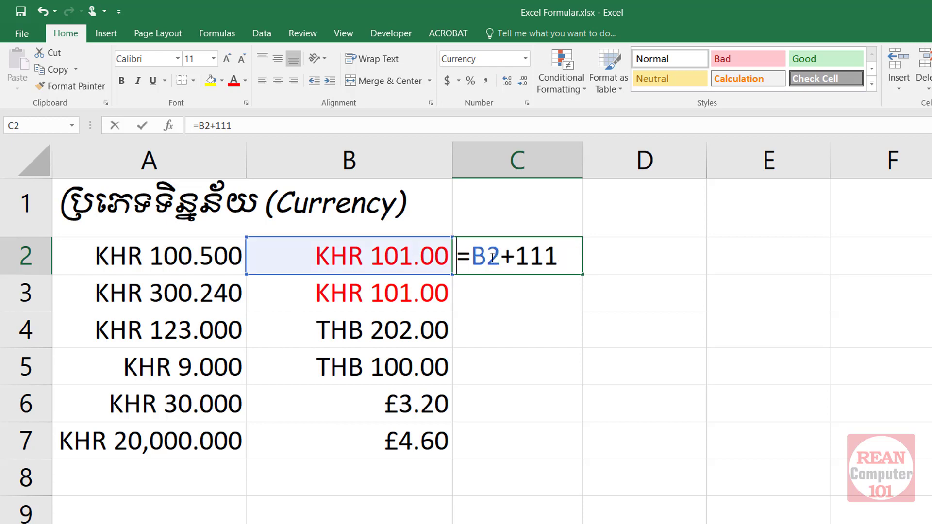
pyautogui.moveTo(513, 261); pyautogui.dragTo(579, 258)
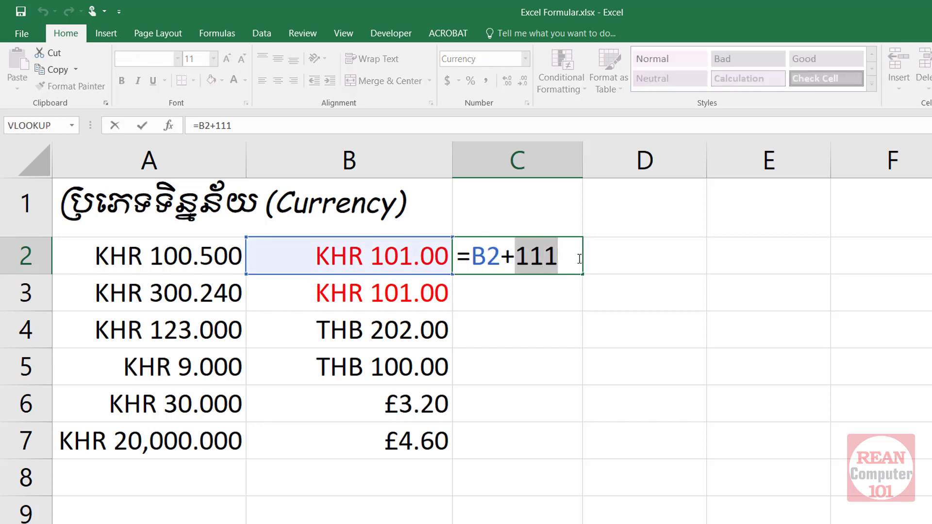
pyautogui.press('Return')
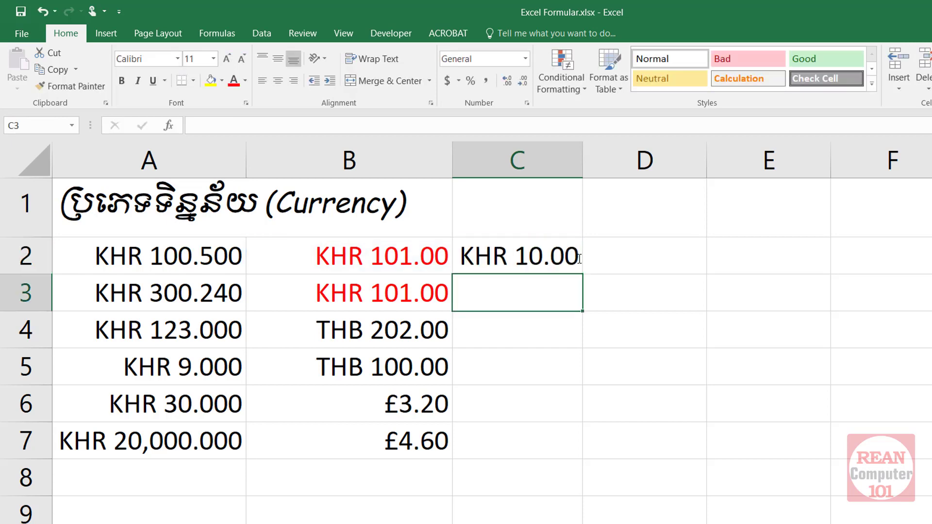
pyautogui.doubleClick(555, 262)
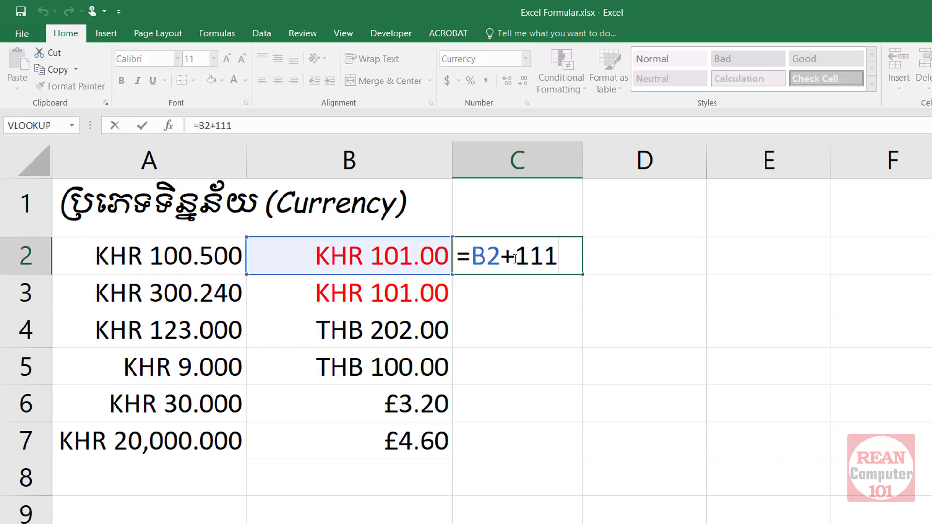
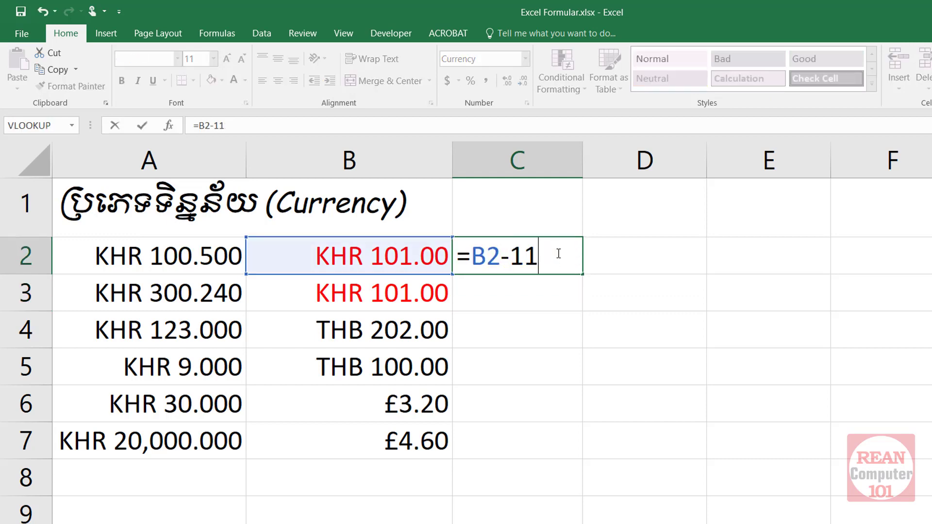
pyautogui.press('BackSpace')
pyautogui.press('BackSpace')
pyautogui.press('BackSpace')
# - Correct the C2 formula to =B2-1 so it shows KHR 102.00 in red
pyautogui.write('+1')
pyautogui.press('Return')
pyautogui.click(558, 254)
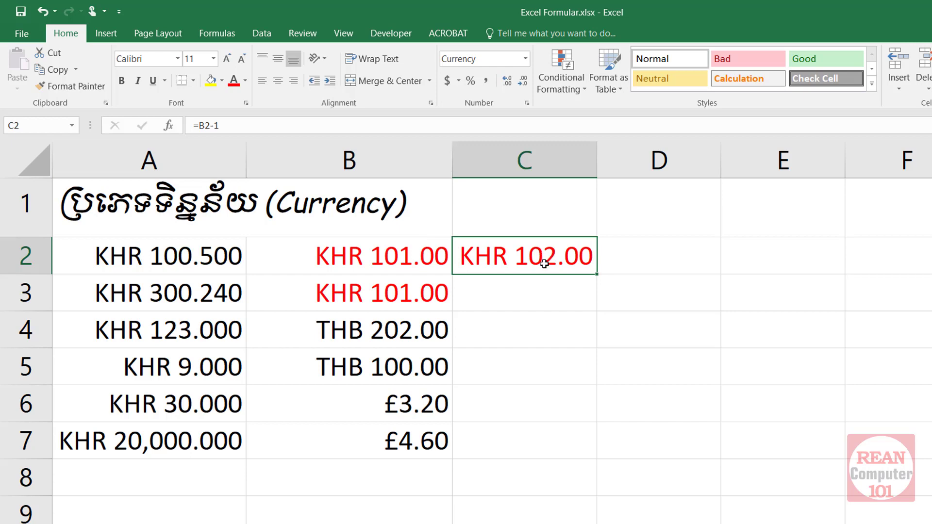
# - Check the values in B3 and B2, then select B2:B3
pyautogui.click(388, 290)
pyautogui.click(393, 268)
pyautogui.click(403, 305)
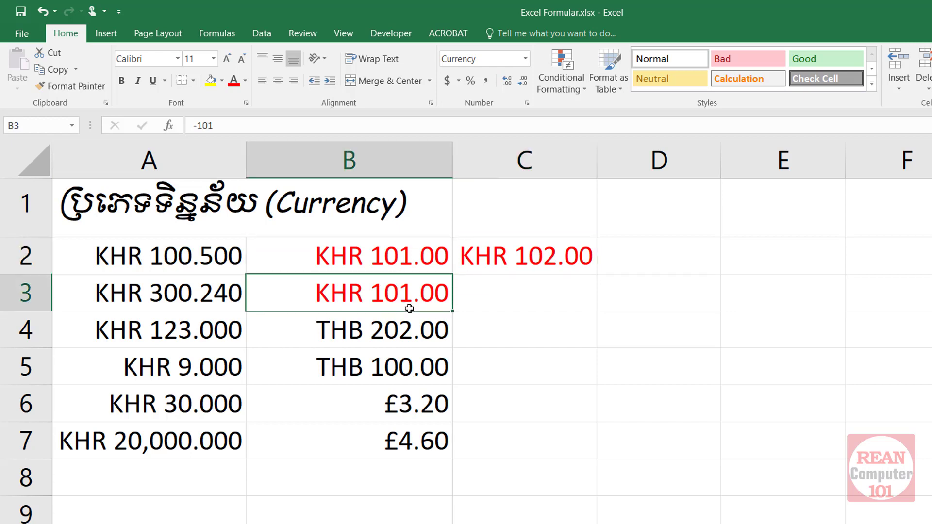
pyautogui.moveTo(405, 259); pyautogui.dragTo(408, 289)
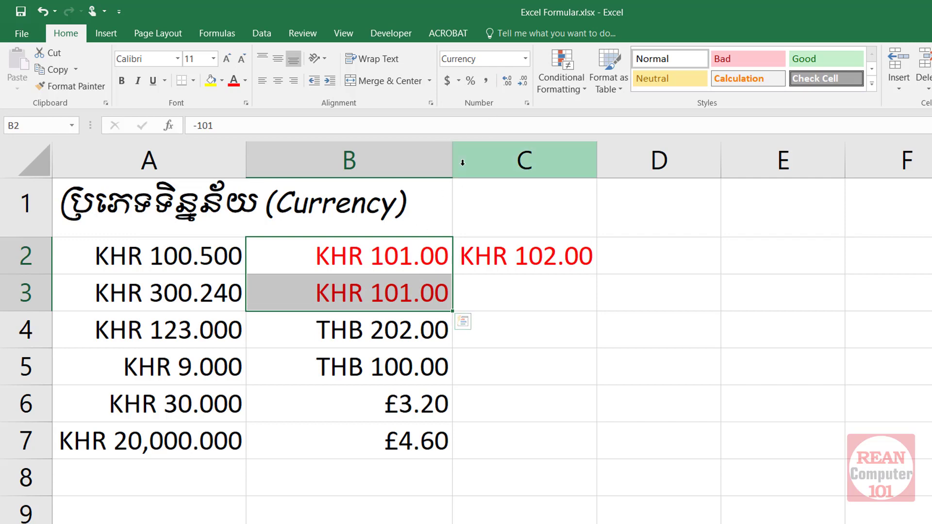
# - Give A2:A7 the KHR Currency format with red parenthesised negatives, e.g. KHR 100.500
pyautogui.moveTo(212, 262); pyautogui.dragTo(194, 435)
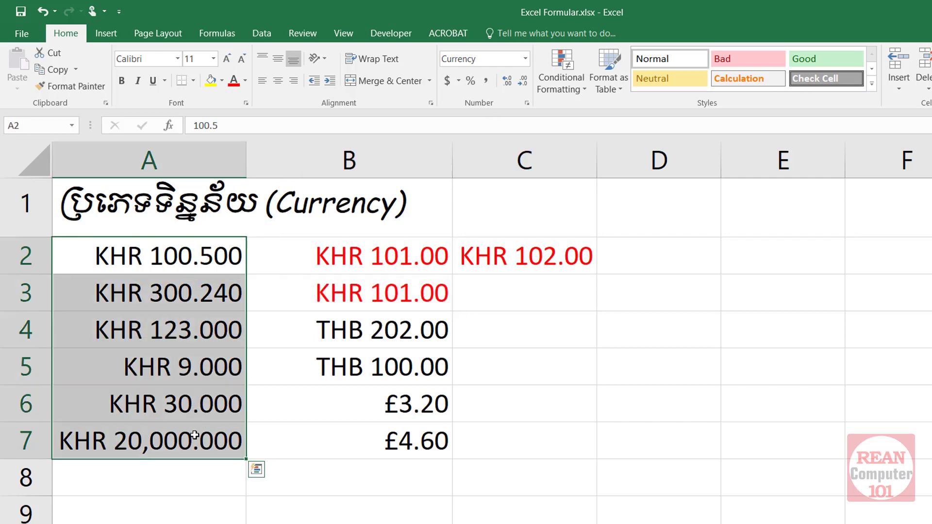
pyautogui.click(527, 103)
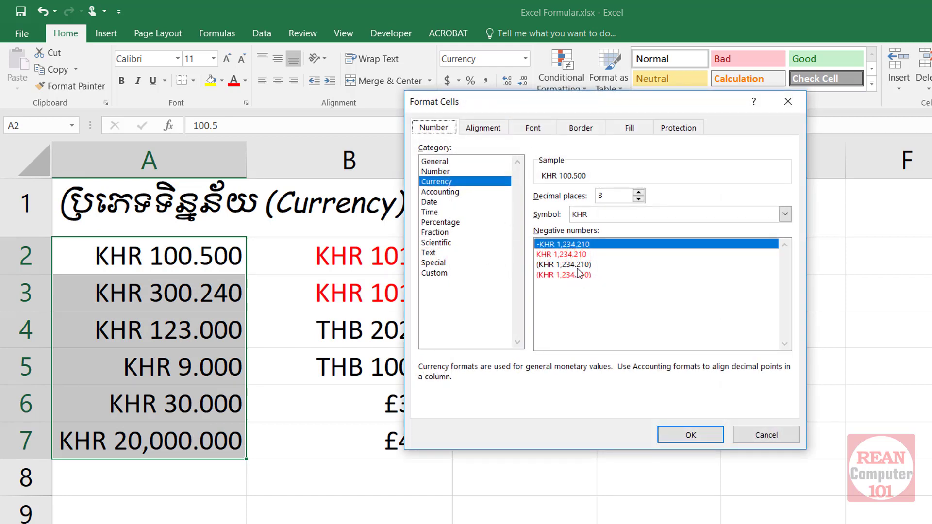
pyautogui.click(609, 264)
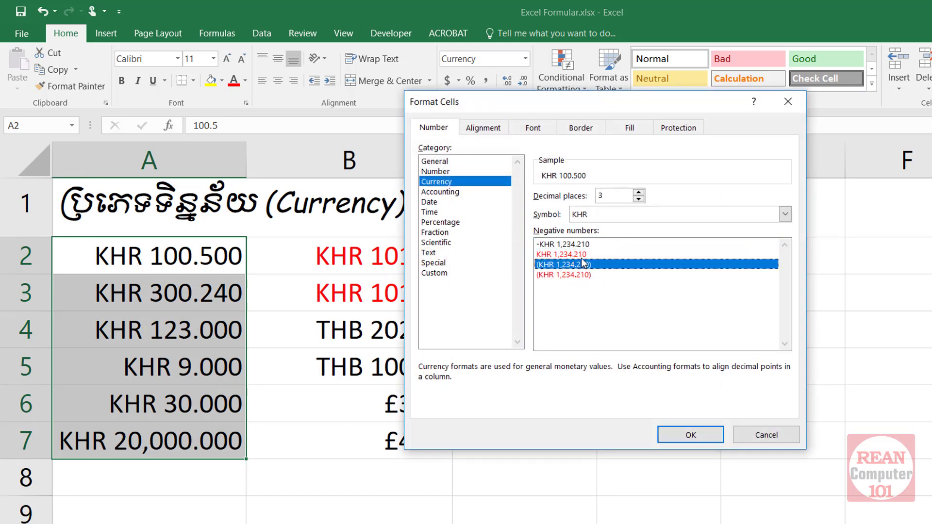
pyautogui.click(598, 274)
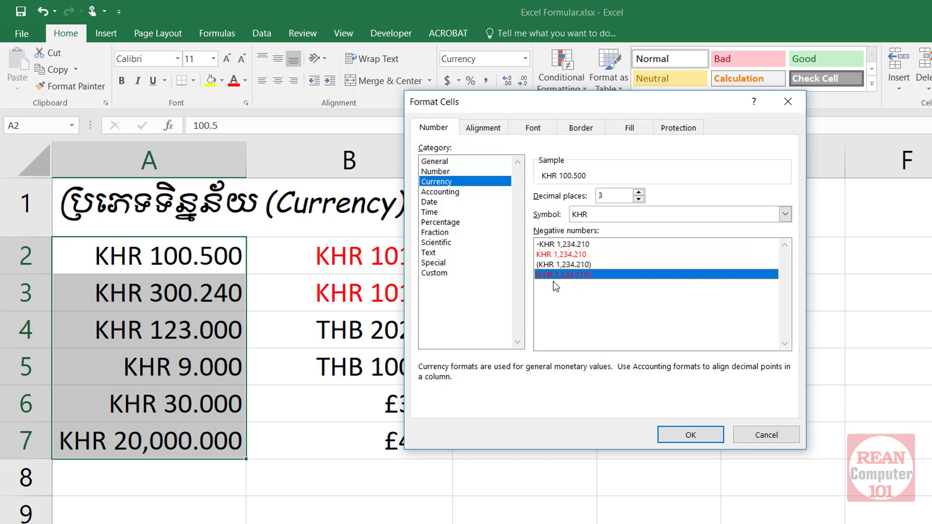
pyautogui.click(698, 432)
pyautogui.click(207, 346)
# - Change A3 to -300.24 so it displays as red (KHR 300.240)
pyautogui.click(200, 410)
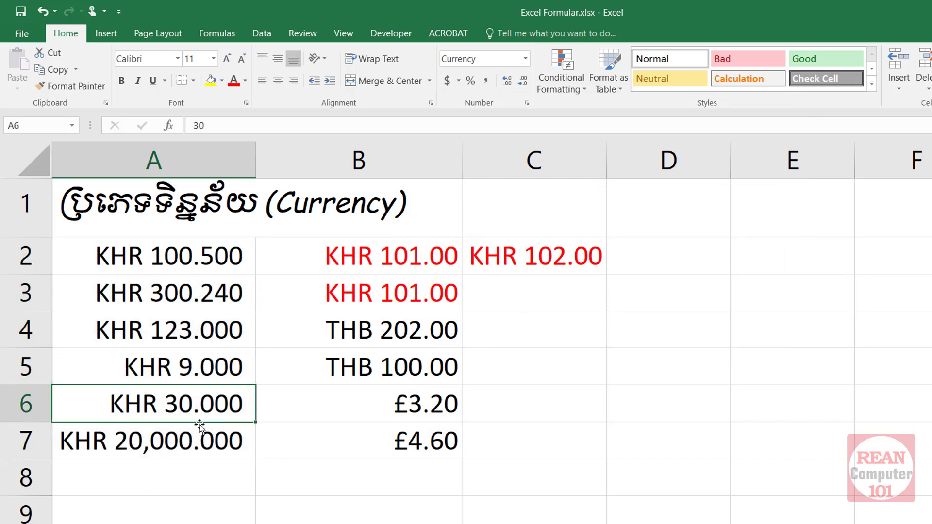
pyautogui.click(197, 427)
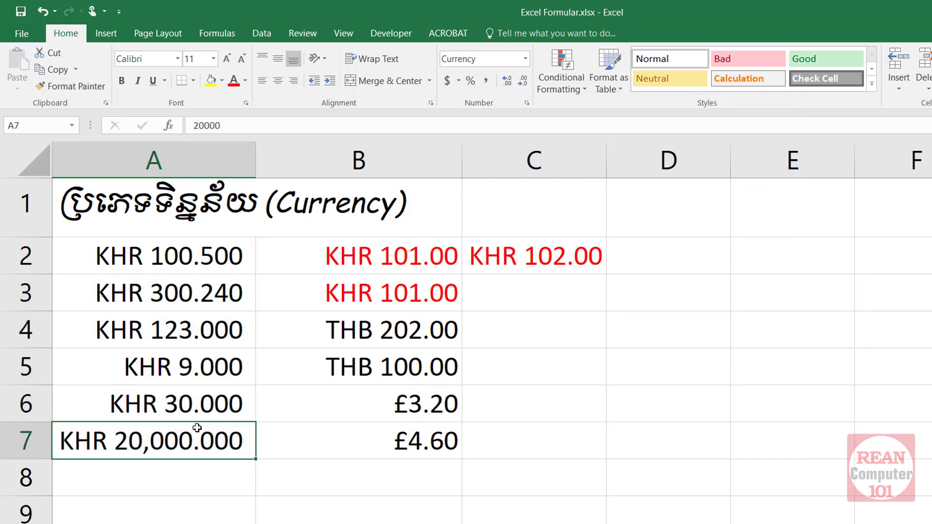
pyautogui.click(207, 297)
pyautogui.doubleClick(177, 296)
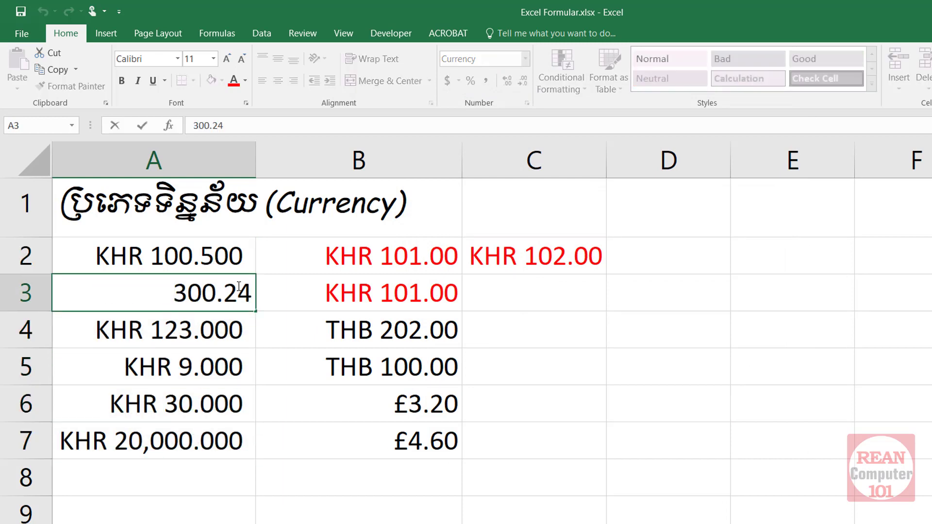
pyautogui.write('-')
pyautogui.press('Return')
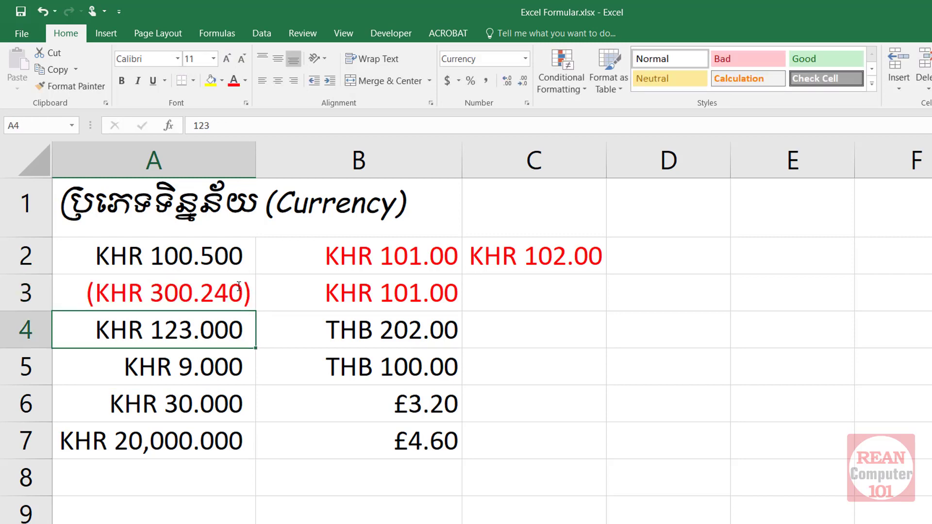
pyautogui.click(233, 291)
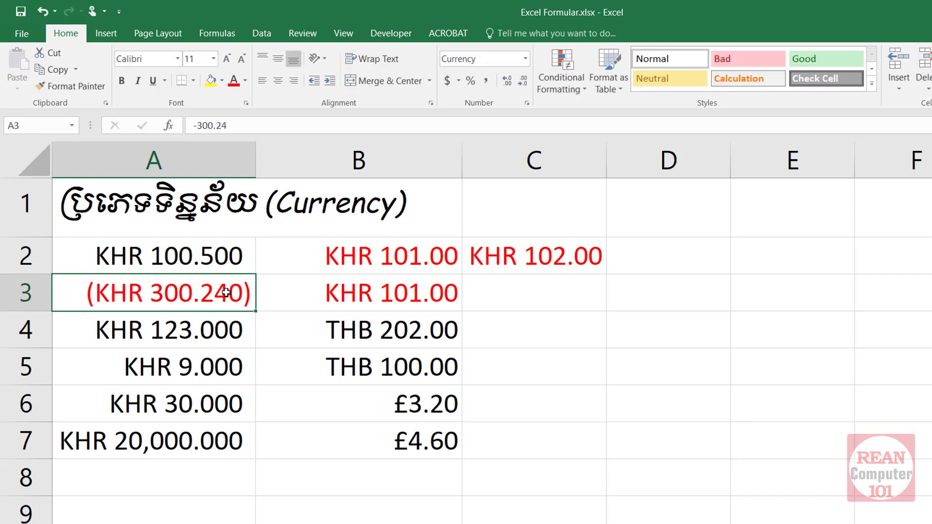
# - Select the amounts in A2:A7 again
pyautogui.click(224, 261)
pyautogui.click(221, 297)
pyautogui.click(204, 366)
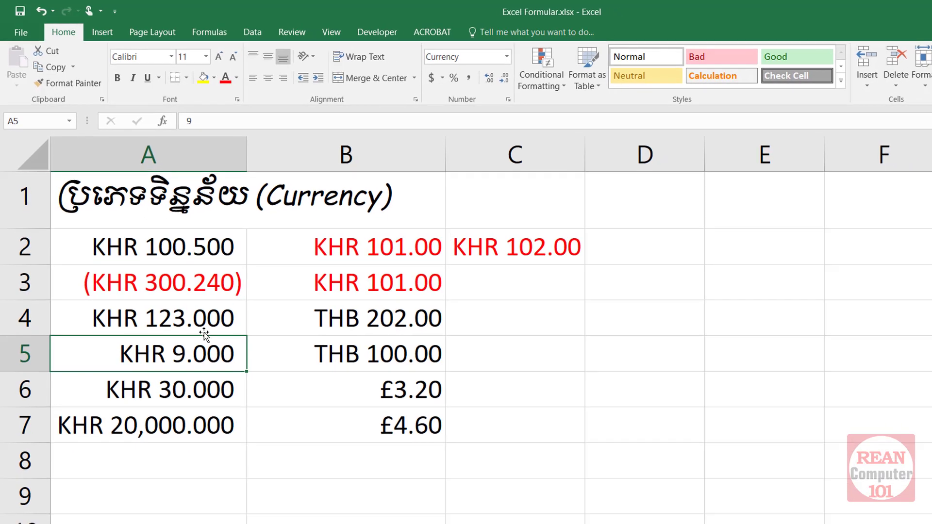
pyautogui.moveTo(194, 256); pyautogui.dragTo(194, 418)
pyautogui.moveTo(182, 383); pyautogui.dragTo(183, 394)
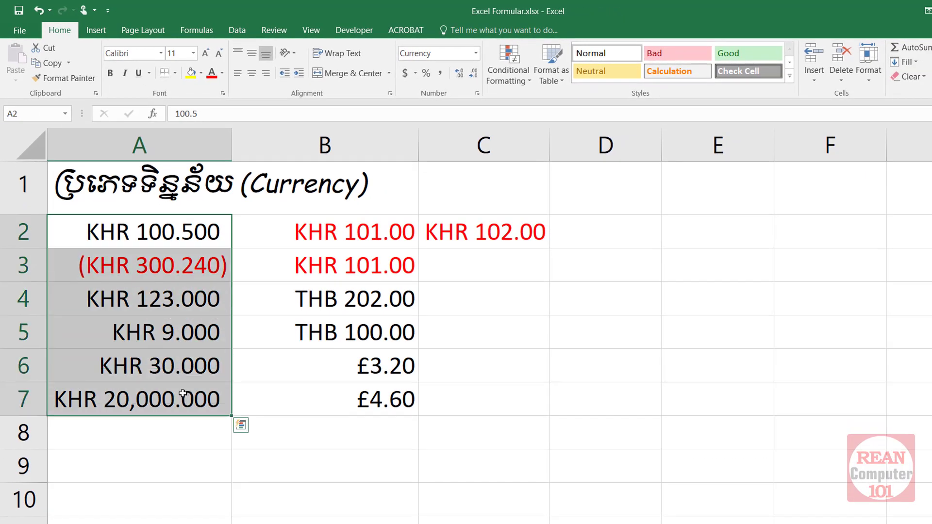
# - Apply the existing custom format code 0,000 "រៀល" to A2:A7 in Format Cells
pyautogui.rightClick(173, 275)
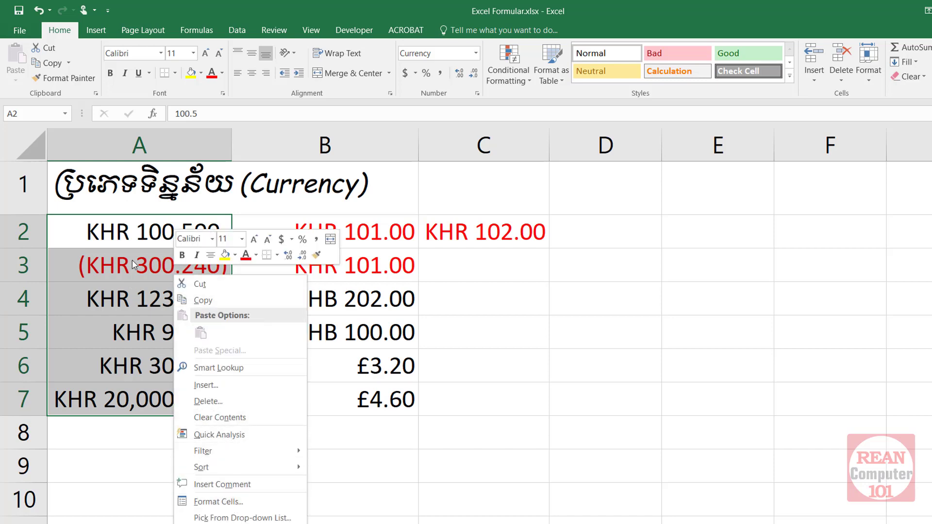
pyautogui.rightClick(133, 239)
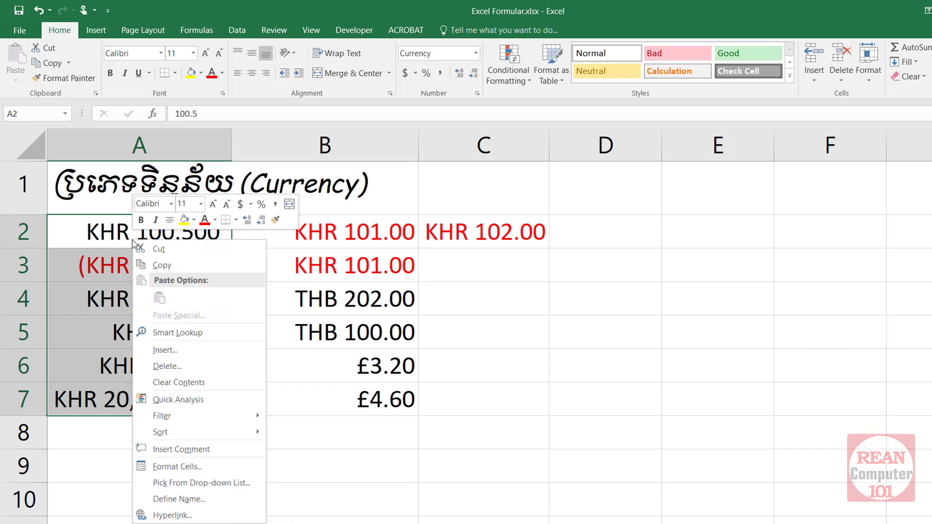
pyautogui.click(192, 467)
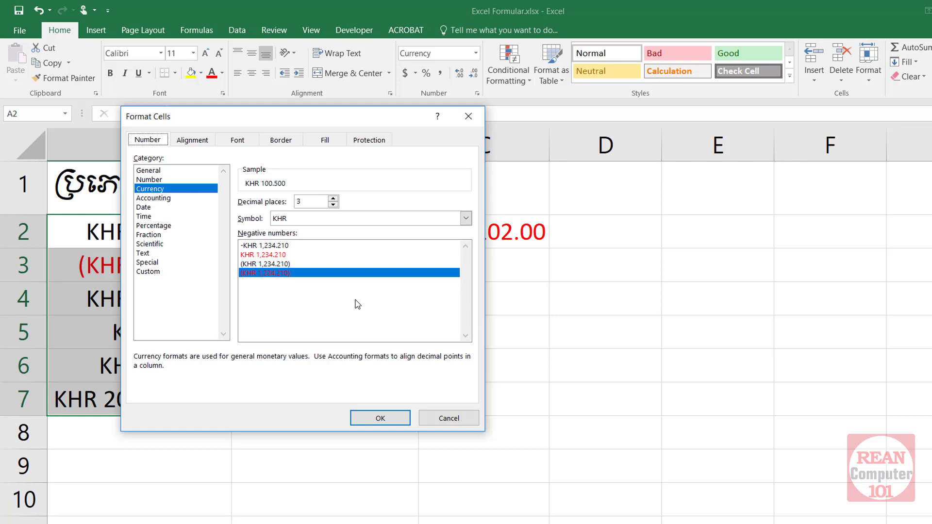
pyautogui.click(150, 272)
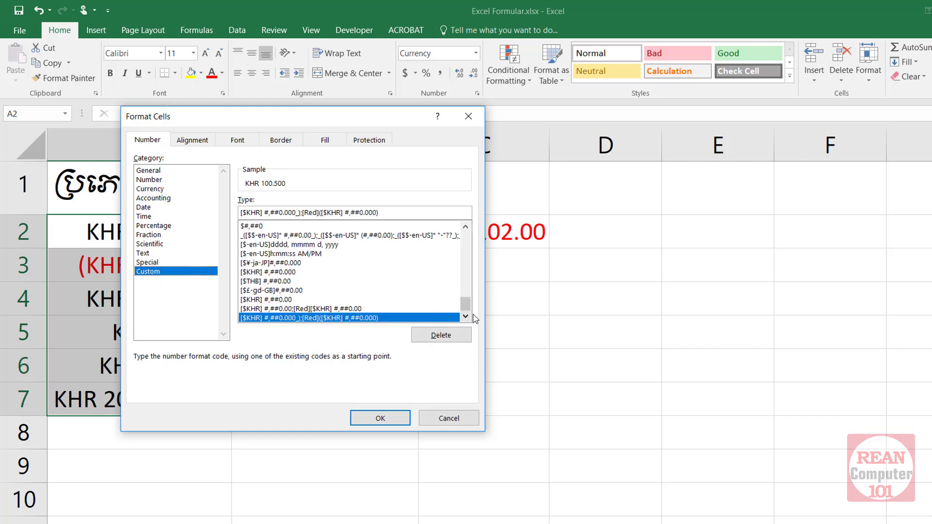
pyautogui.scroll(2, 464, 244)
pyautogui.scroll(2, 464, 245)
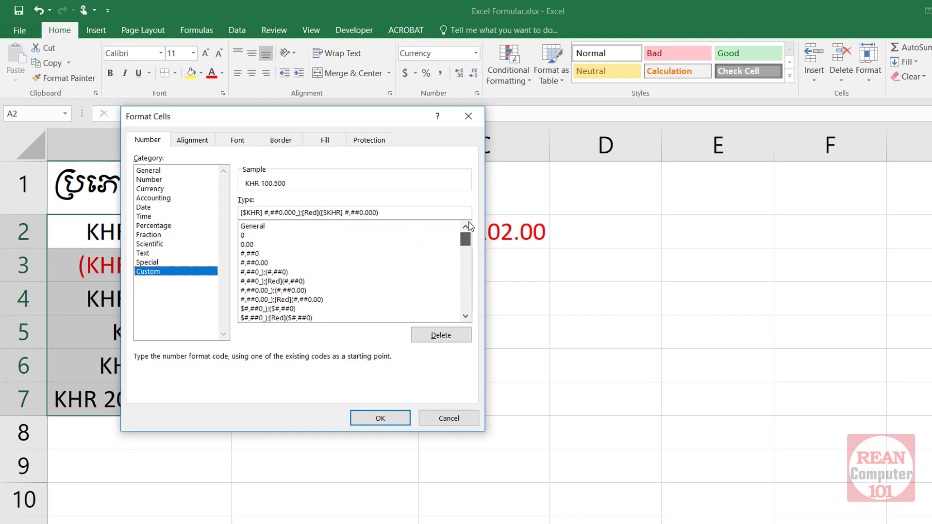
pyautogui.scroll(2, 468, 254)
pyautogui.scroll(2, 470, 258)
pyautogui.moveTo(468, 257); pyautogui.dragTo(470, 295)
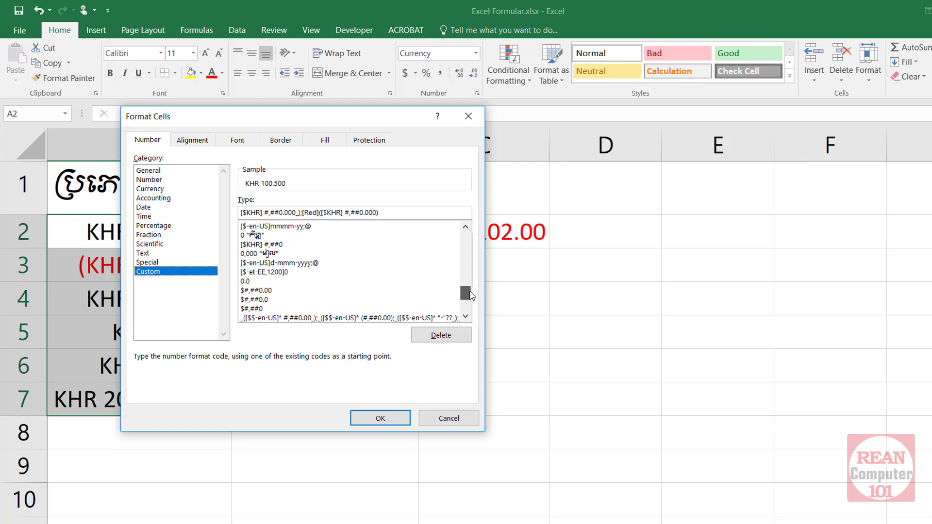
pyautogui.click(294, 263)
pyautogui.click(277, 253)
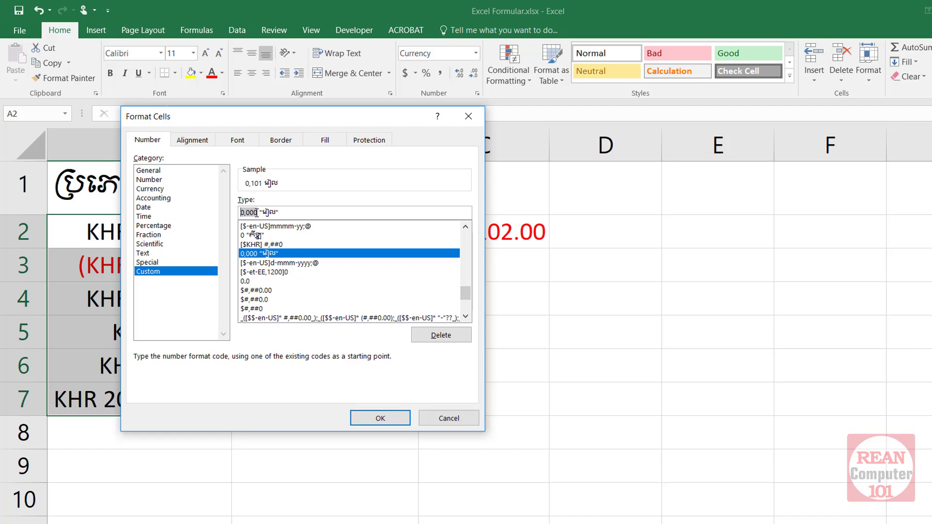
pyautogui.click(284, 212)
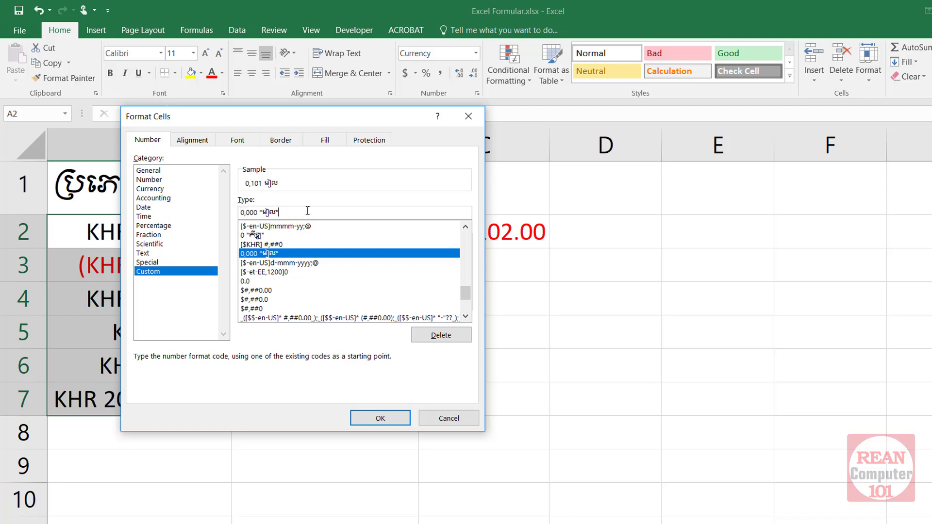
pyautogui.click(386, 420)
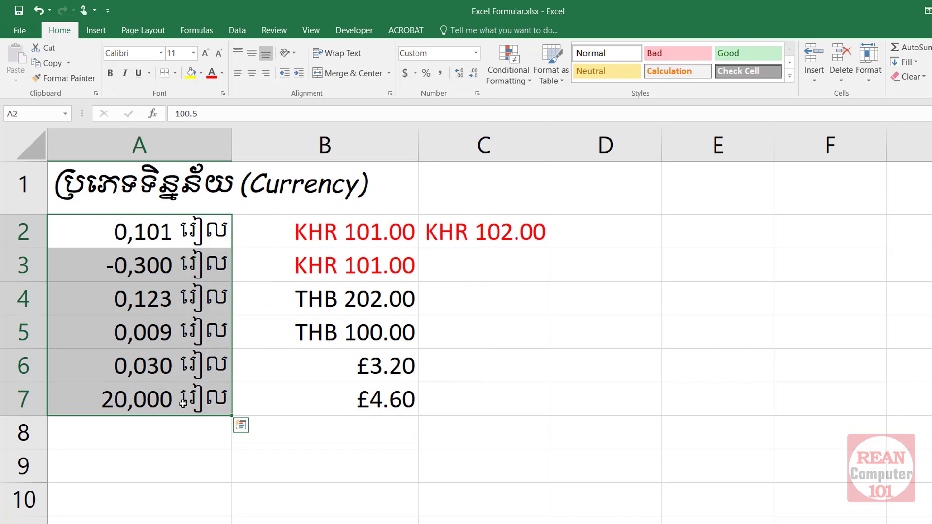
# - Change column A's custom format from [$KHR] #,##0 to រៀល ###0, putting the riel word first
pyautogui.rightClick(199, 304)
pyautogui.click(261, 247)
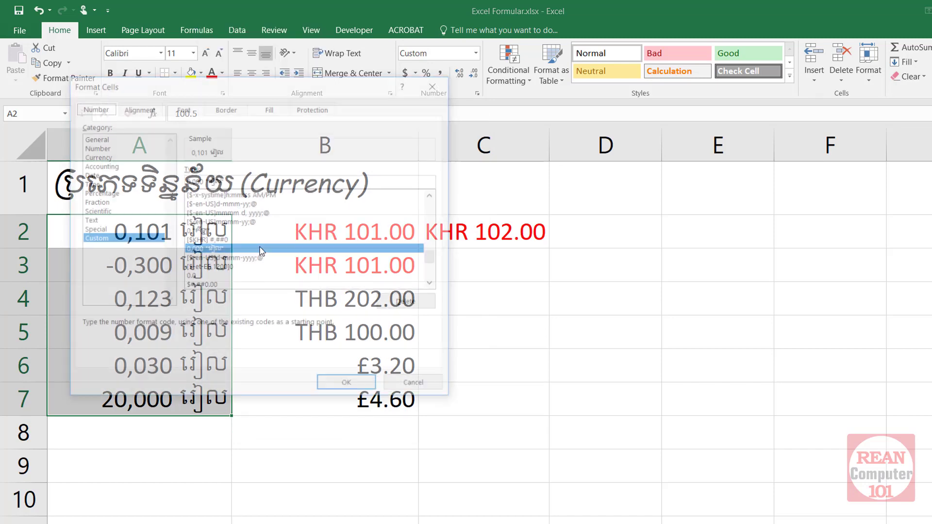
pyautogui.click(237, 240)
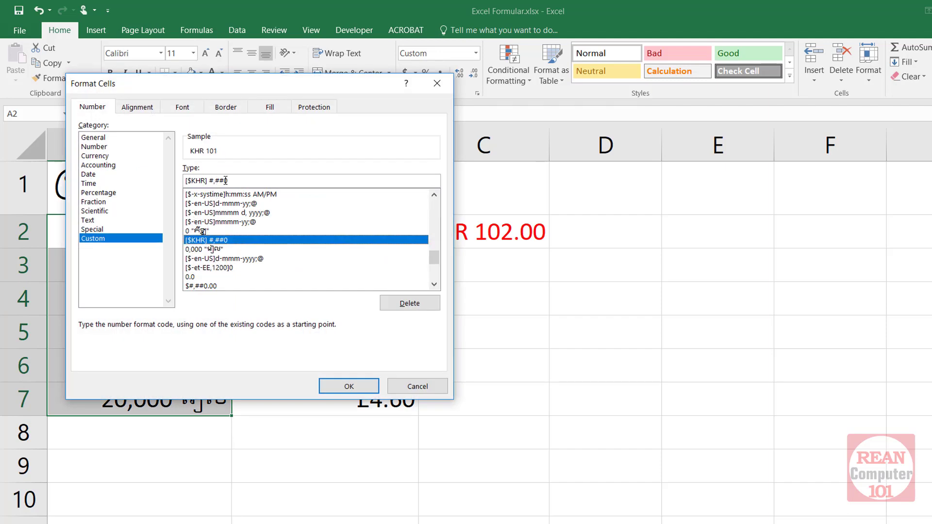
pyautogui.moveTo(207, 181); pyautogui.dragTo(187, 180)
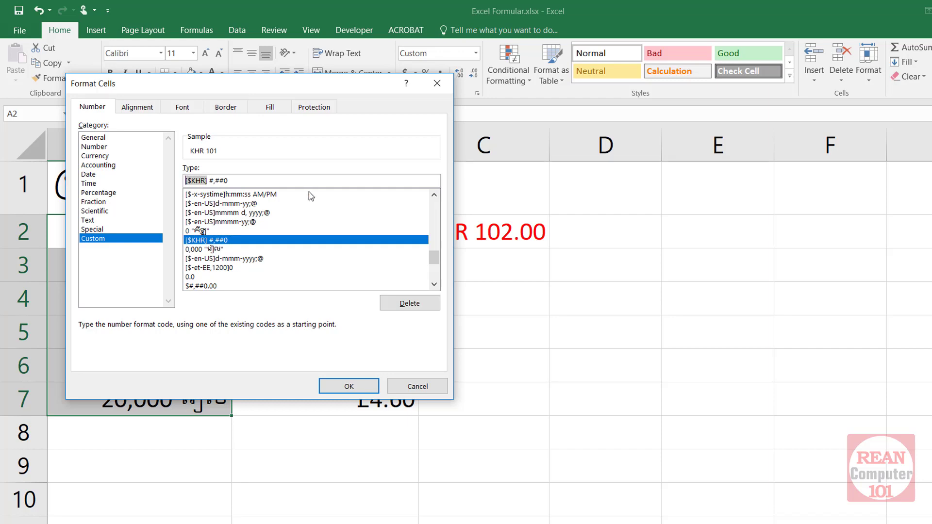
pyautogui.write('៛')
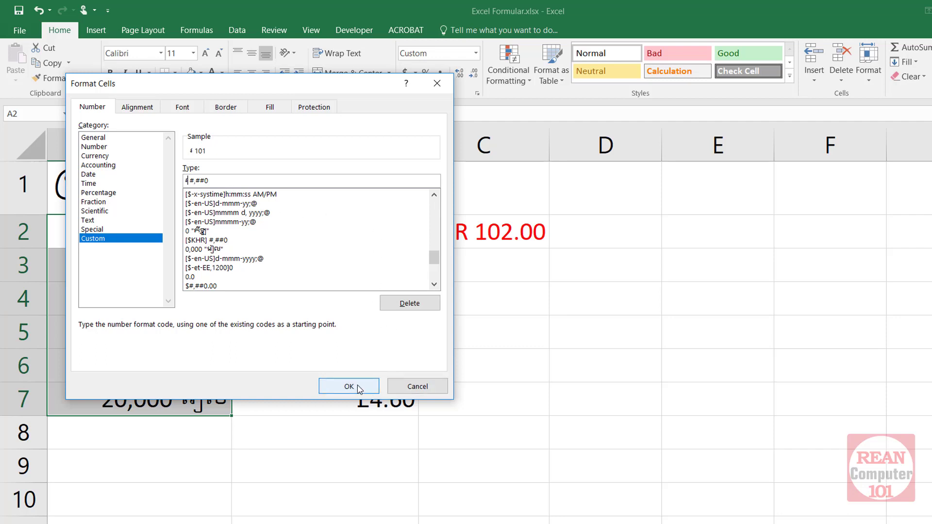
pyautogui.write('ៀ')
pyautogui.write('ល')
pyautogui.moveTo(264, 89); pyautogui.dragTo(446, 95)
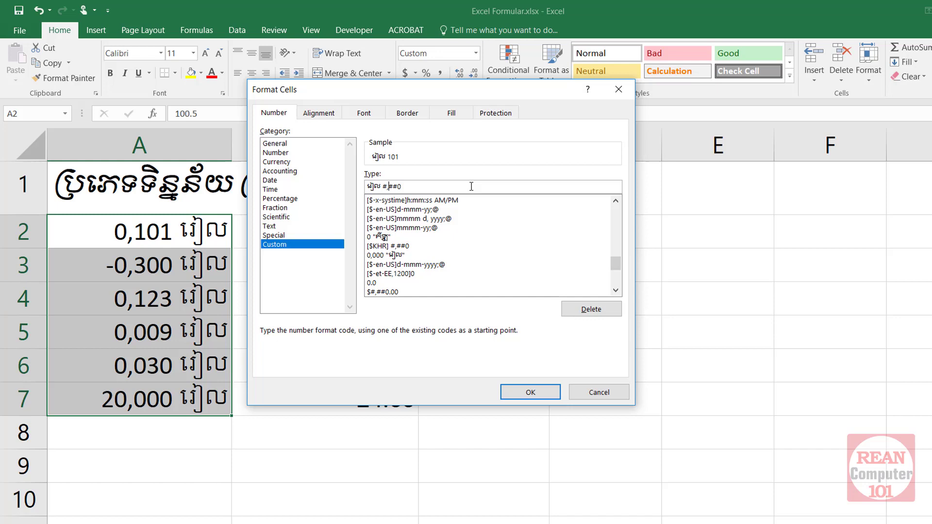
pyautogui.press('BackSpace')
pyautogui.click(531, 391)
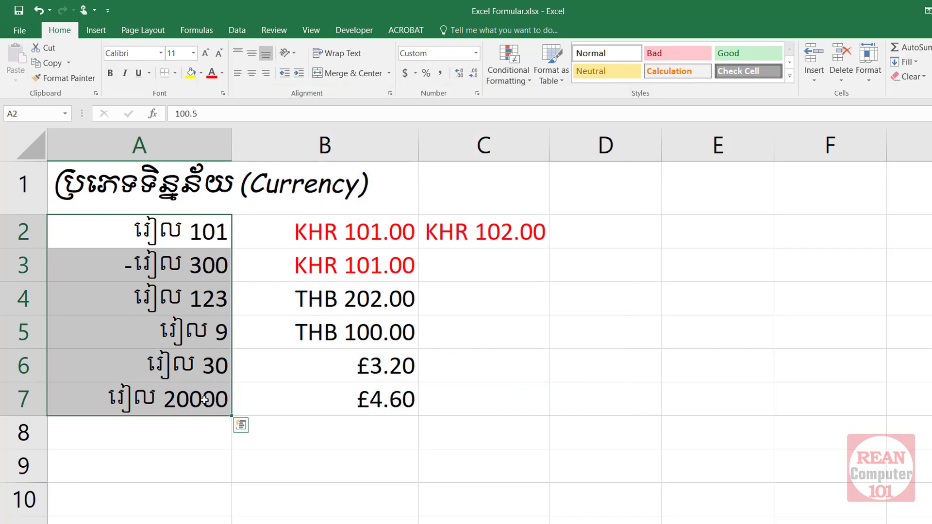
pyautogui.click(189, 353)
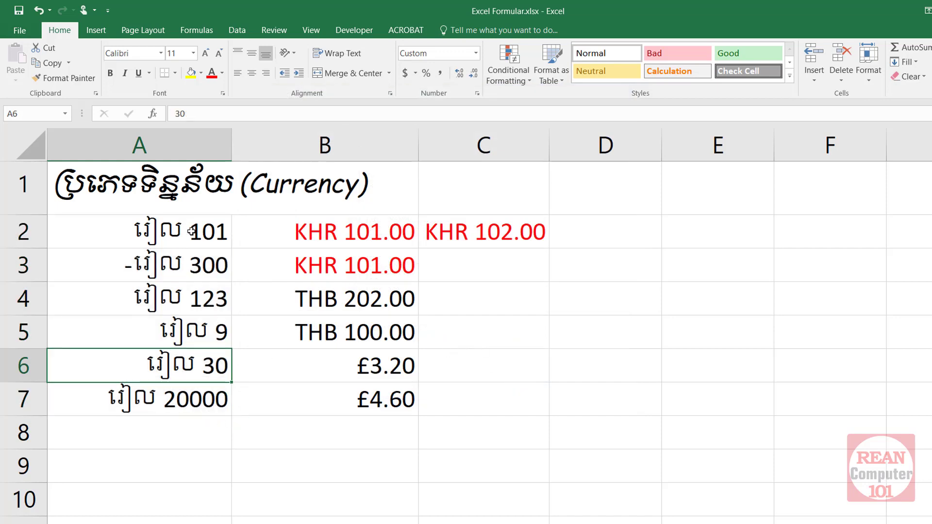
pyautogui.moveTo(189, 227); pyautogui.dragTo(186, 397)
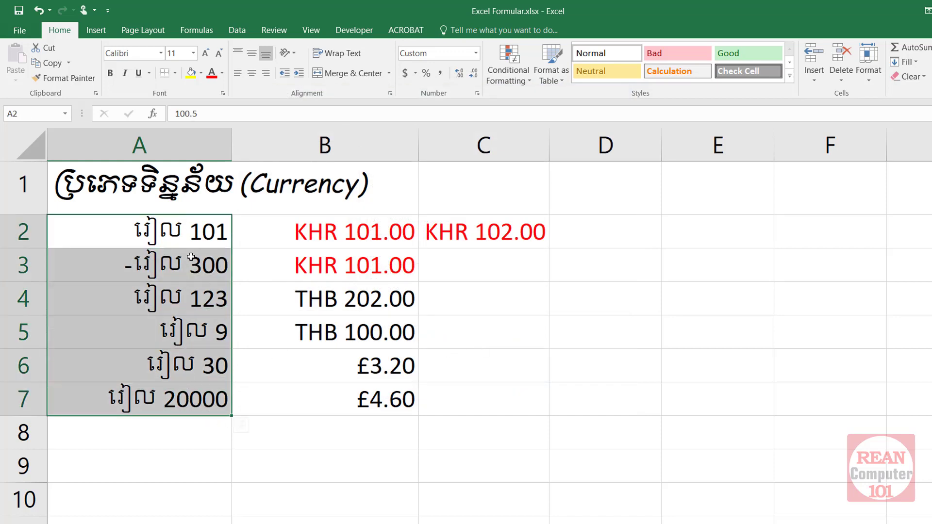
pyautogui.click(477, 93)
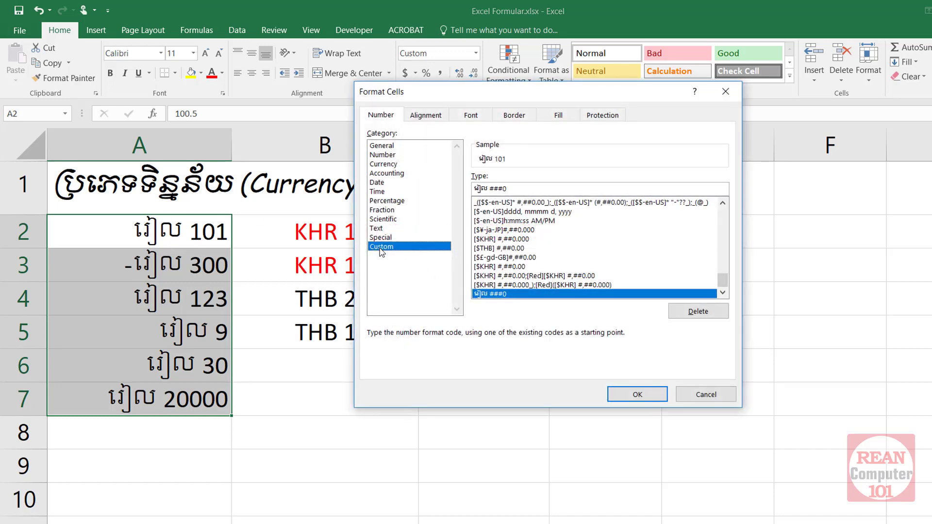
pyautogui.moveTo(534, 188); pyautogui.dragTo(437, 188)
pyautogui.click(523, 187)
pyautogui.click(631, 394)
pyautogui.click(374, 345)
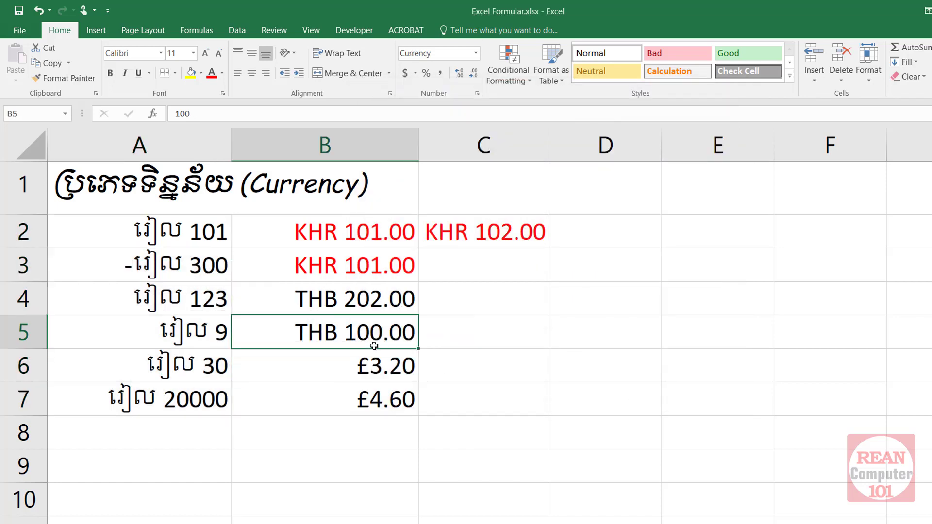
pyautogui.click(317, 392)
pyautogui.moveTo(200, 242); pyautogui.dragTo(199, 393)
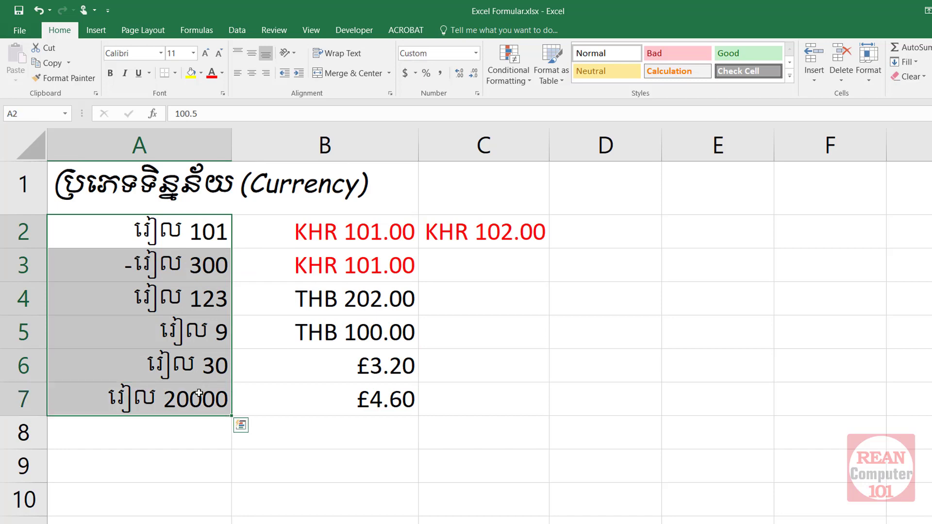